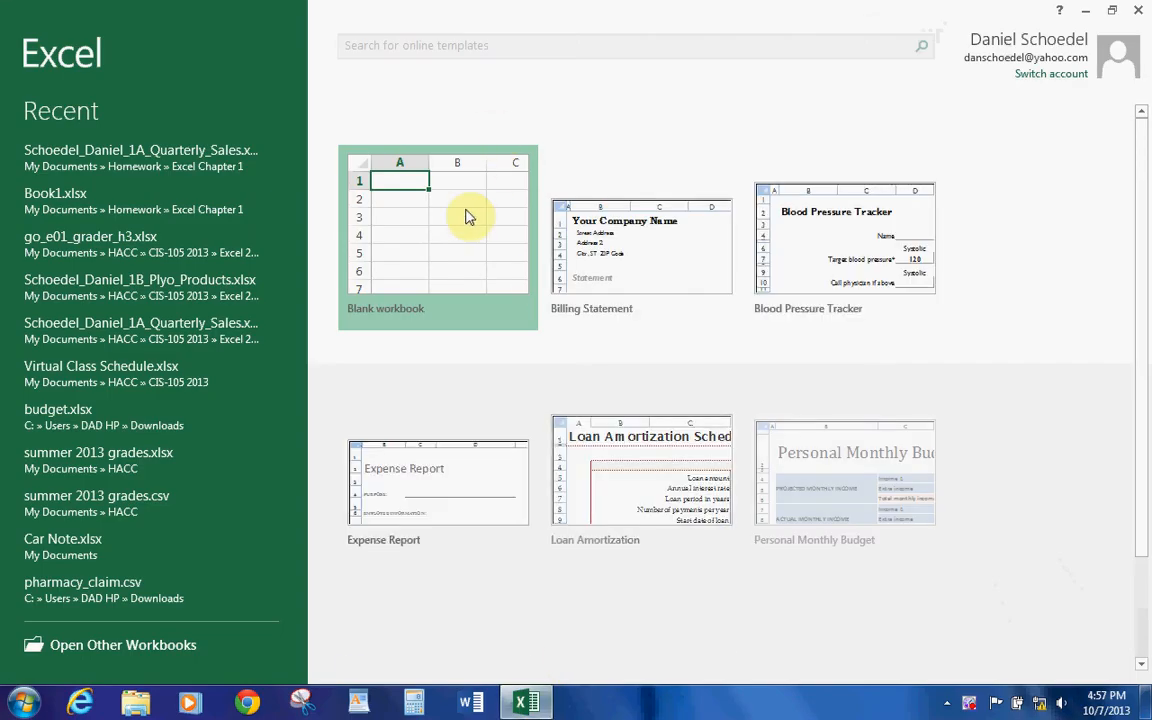
Step: Create a blank workbook and enter the title "Pro Fit Marietta" in cell A1
click(466, 212)
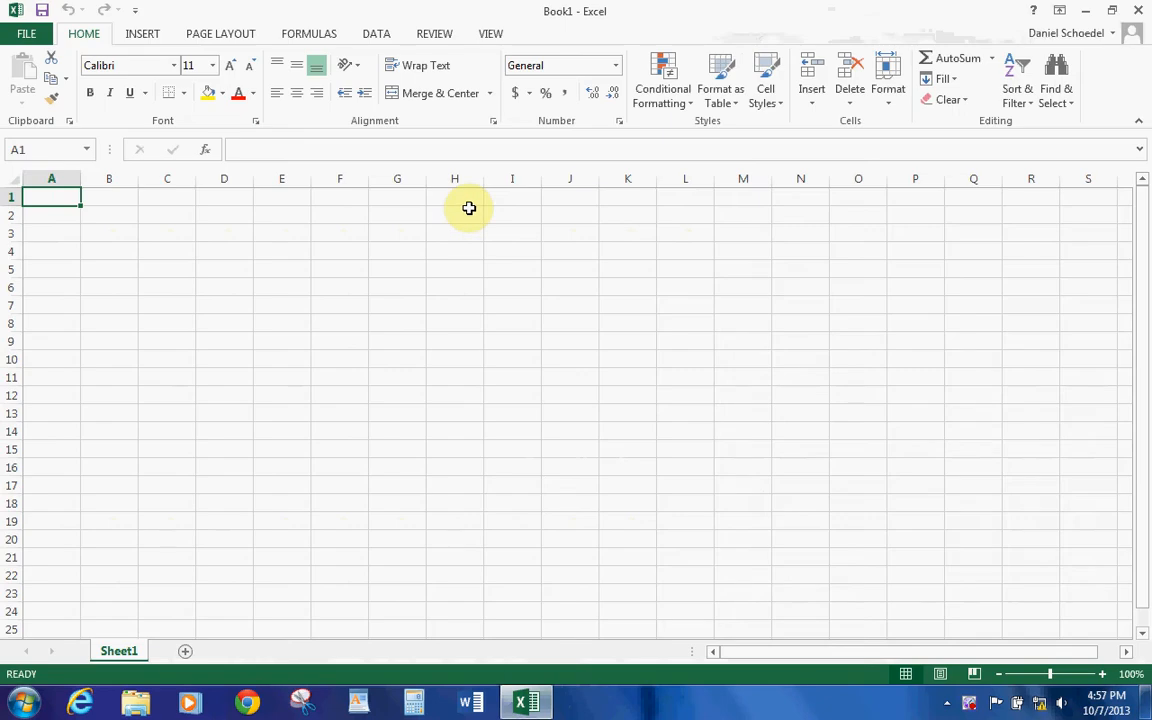
text(Pro Fit Marie)
key(BackSpace)
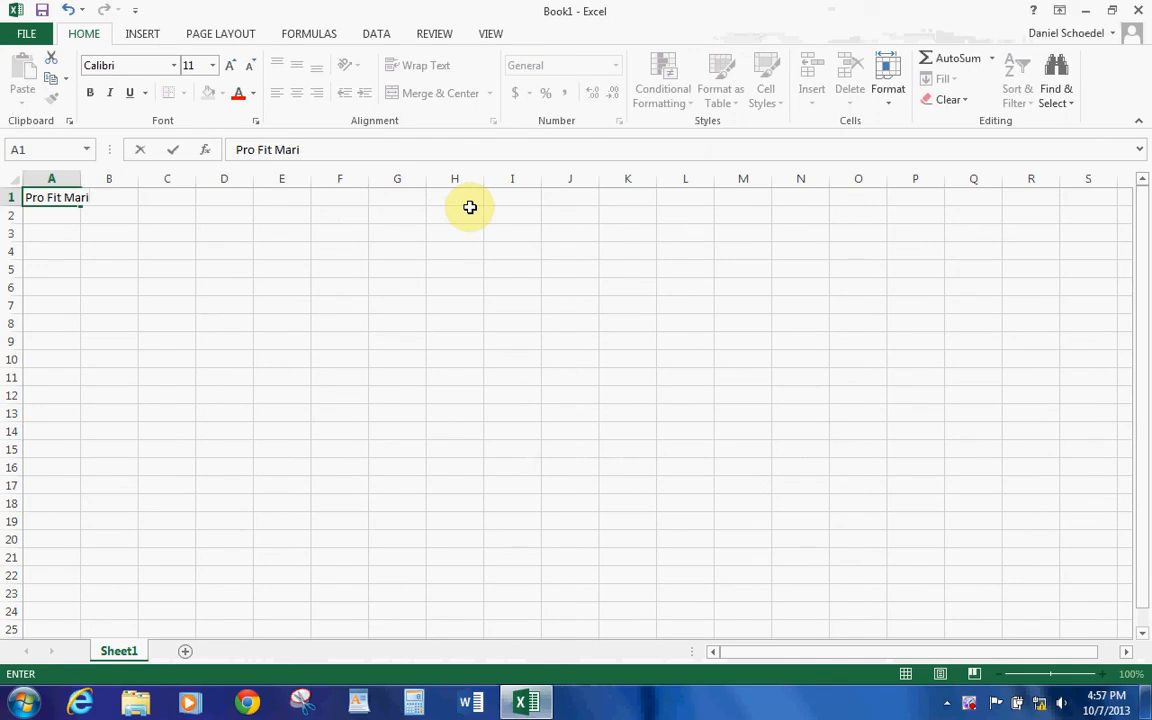
text(etta)
key(Return)
Step: Enter the subtitle "Plyomtric Products Inventory" in cell A2
text(Plyomtr)
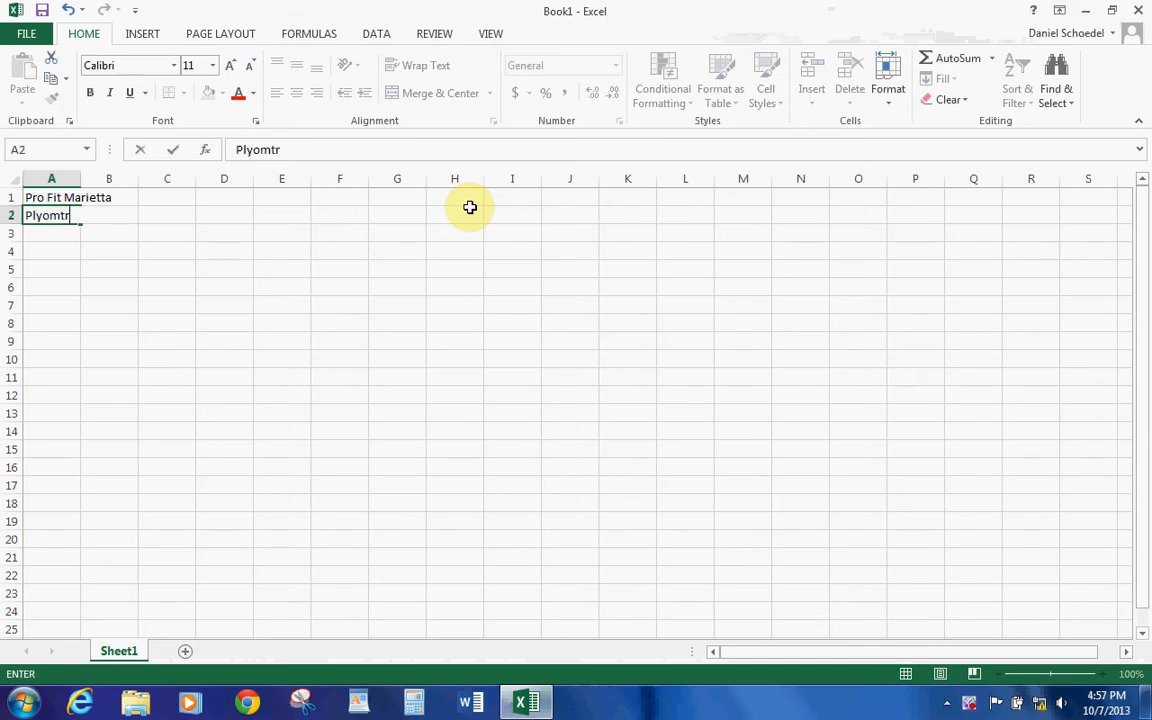
text(ic Prodcuts)
key(BackSpace)
key(BackSpace)
key(BackSpace)
key(BackSpace)
text(uc)
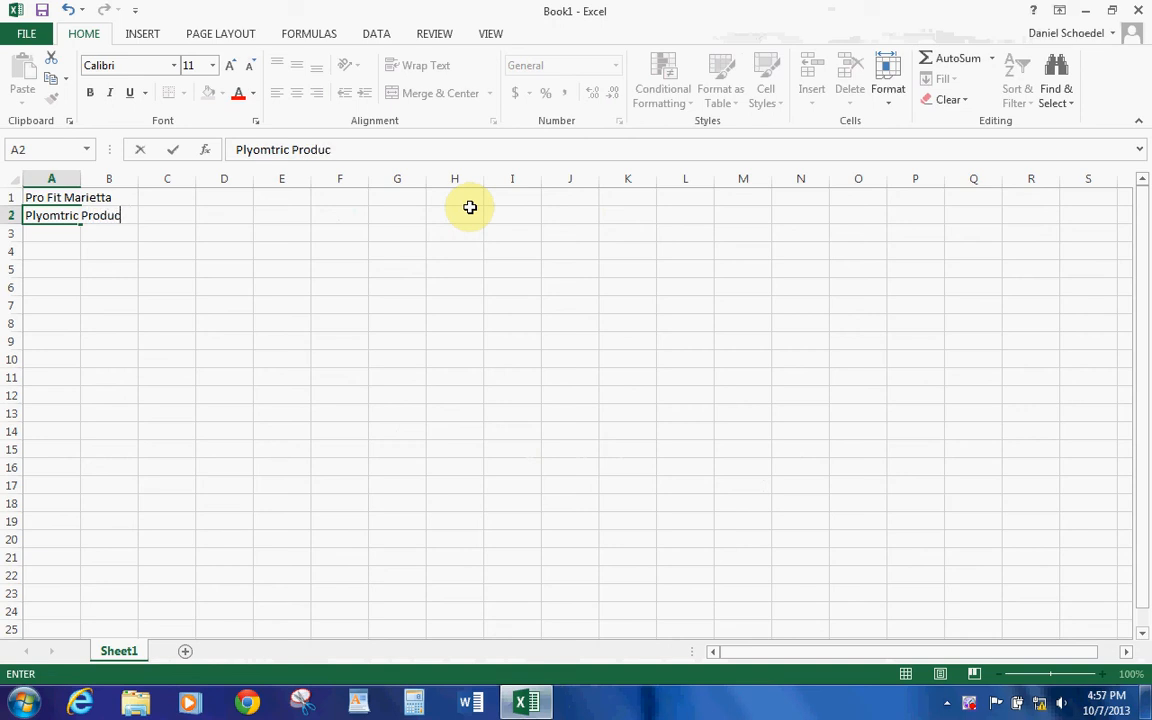
text(ts Inve)
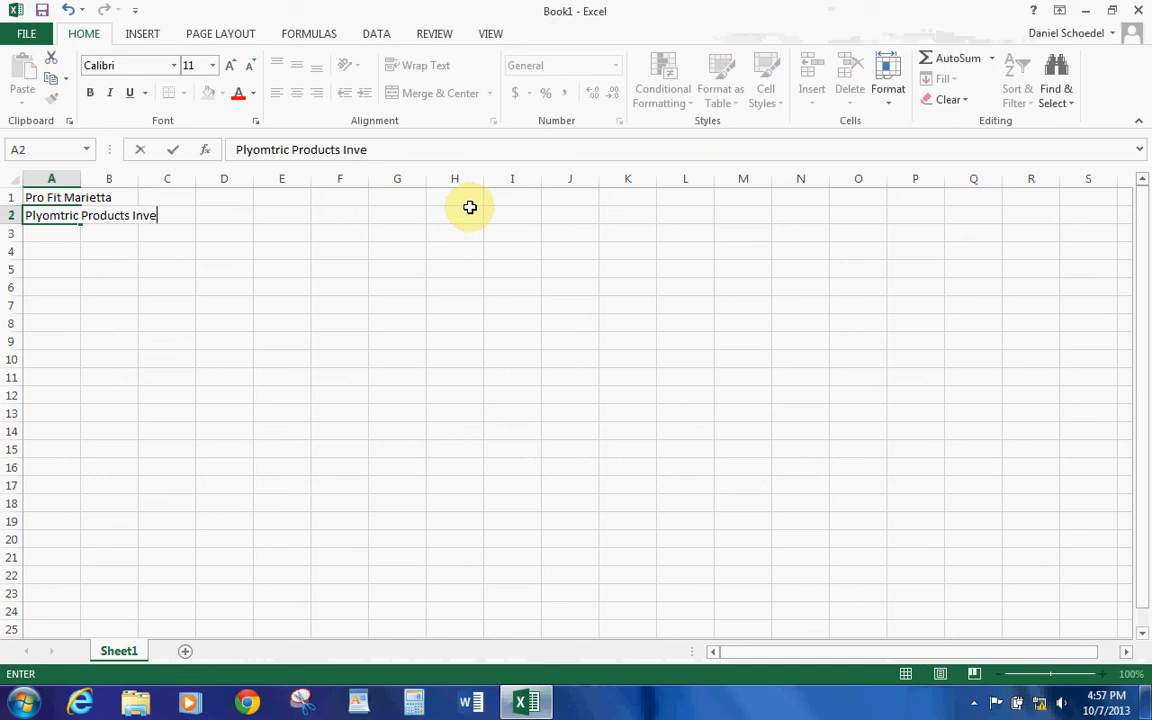
text(ntory)
key(Return)
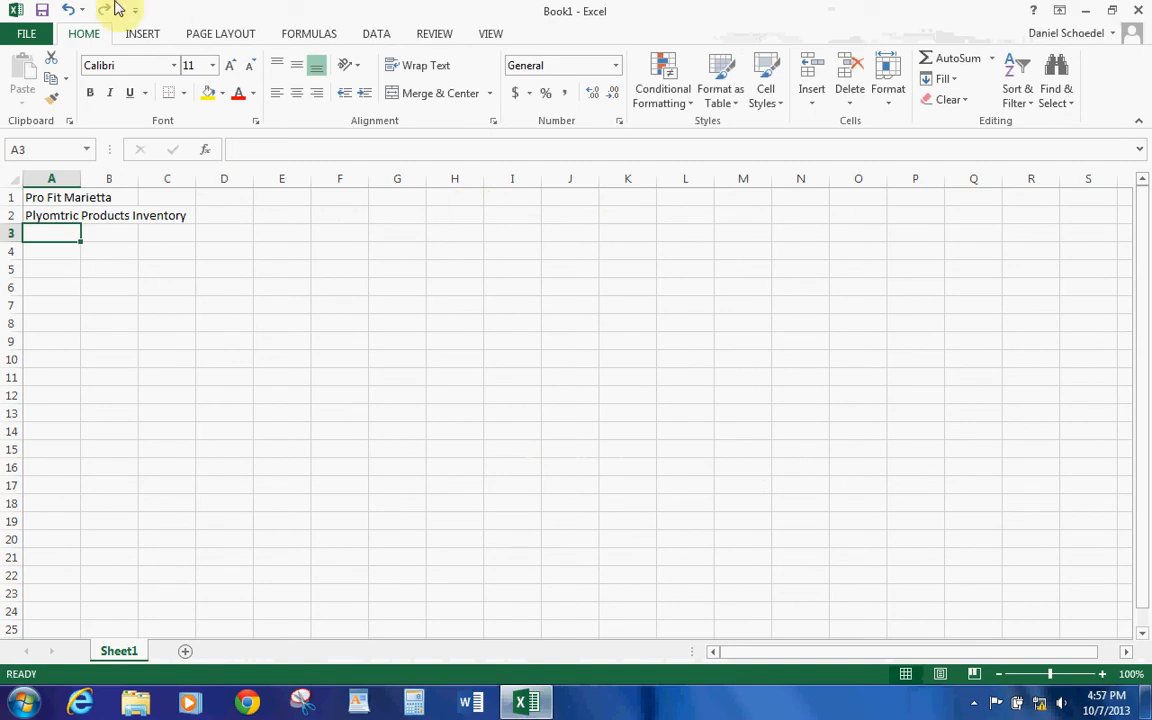
Step: Save the workbook in the Excel Chapter 1 folder, named with the student's last and first name followed by _1B_Plyo_Products
click(30, 34)
click(55, 213)
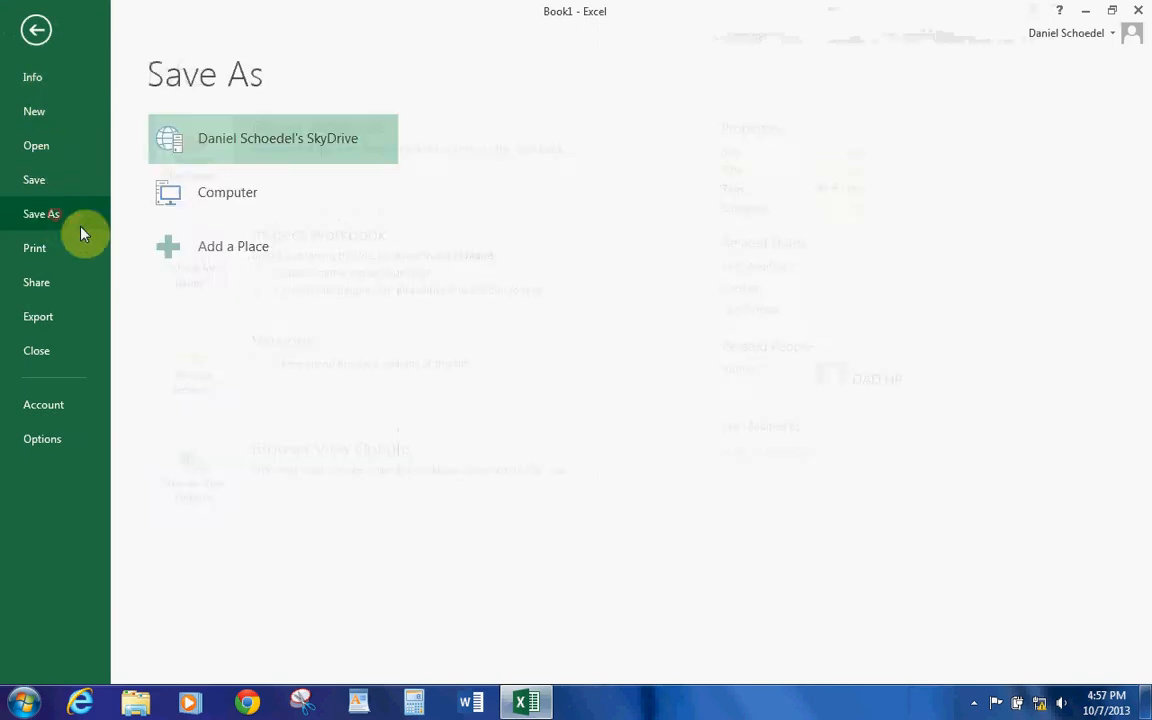
click(275, 195)
click(615, 205)
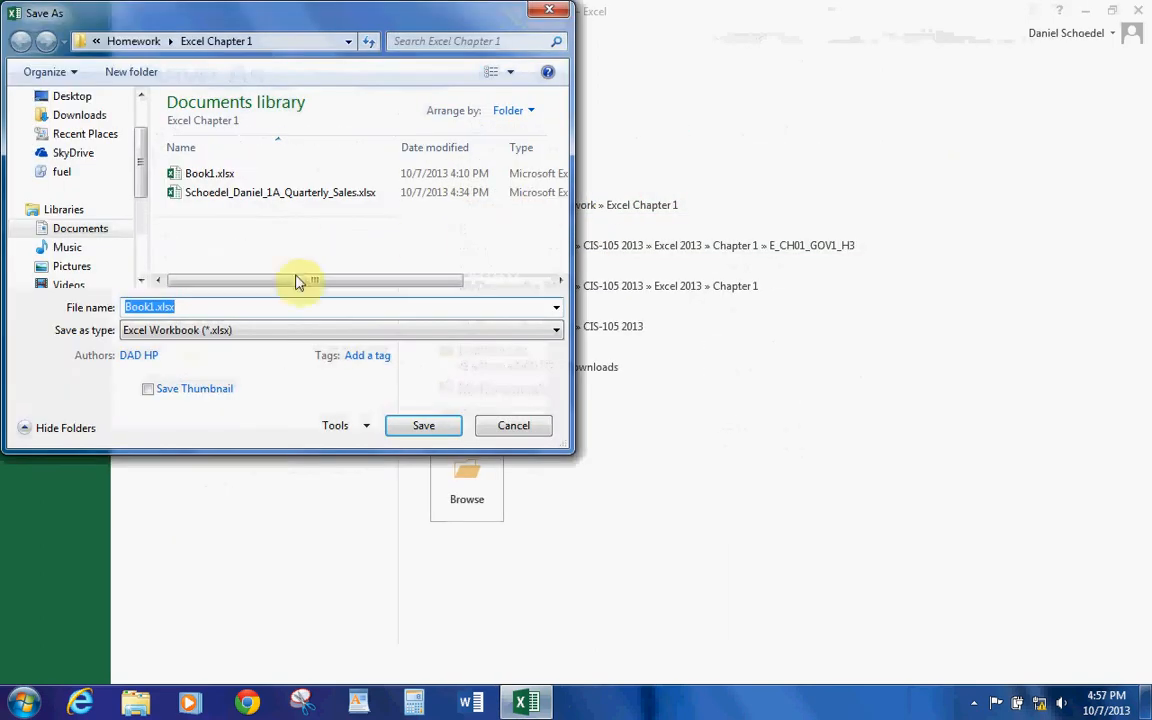
text(S)
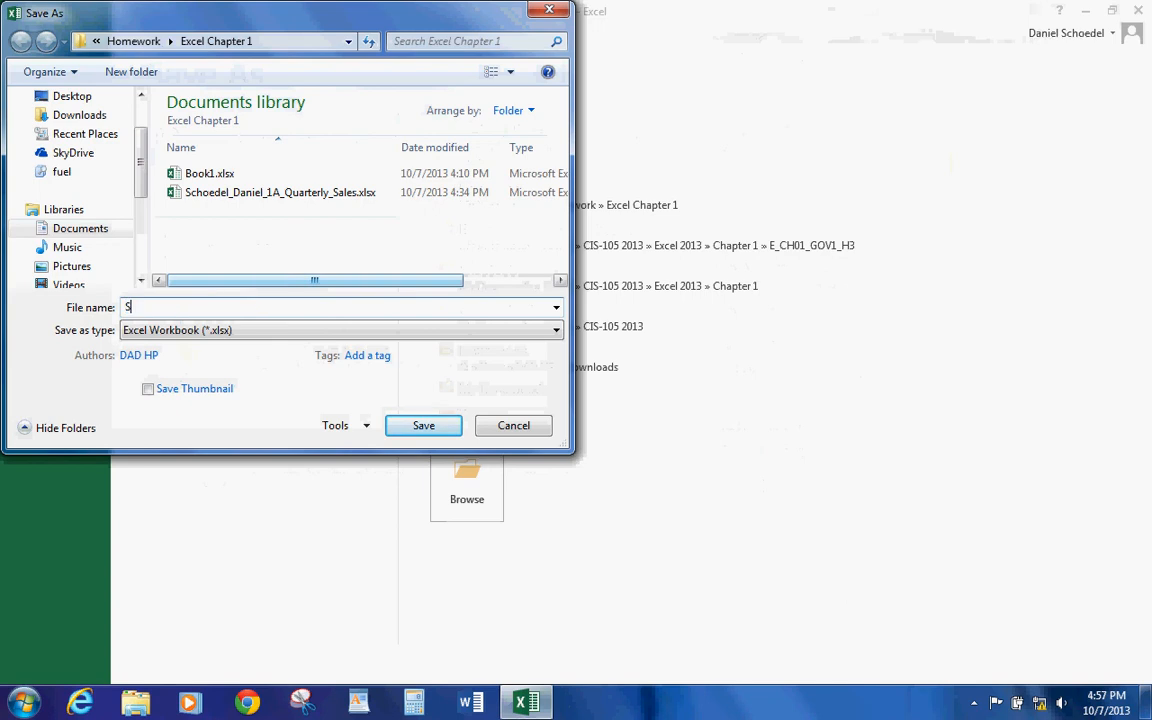
text(choedel_Daniel)
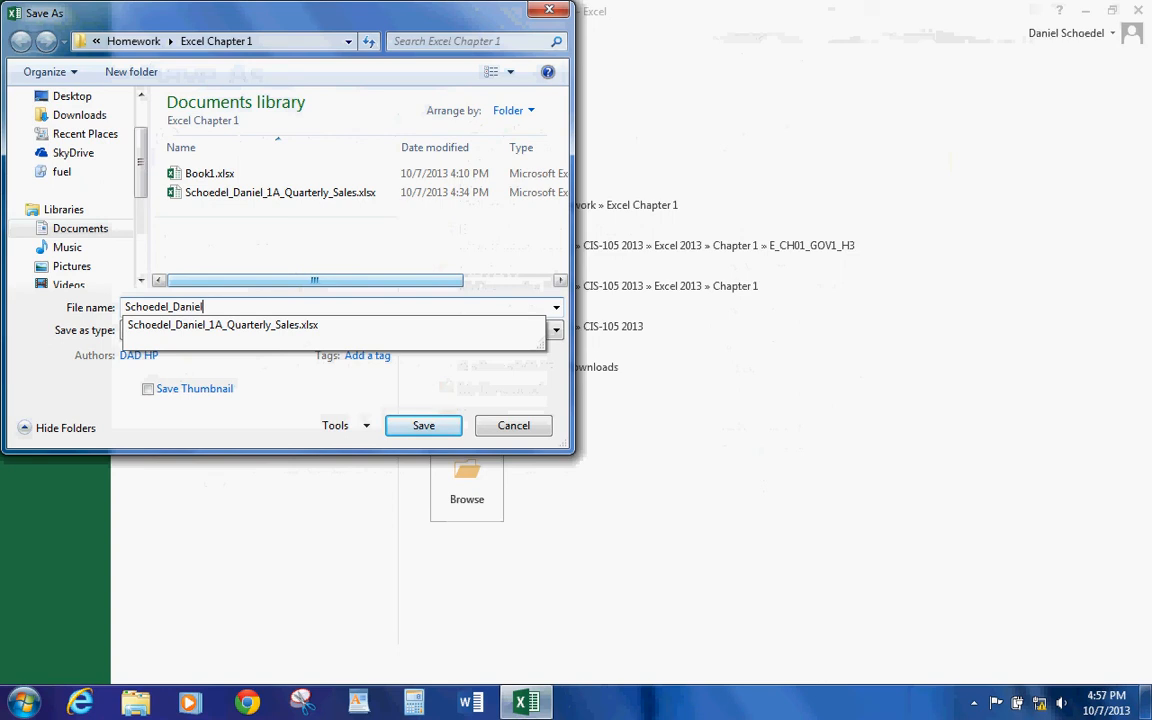
text(_1B)
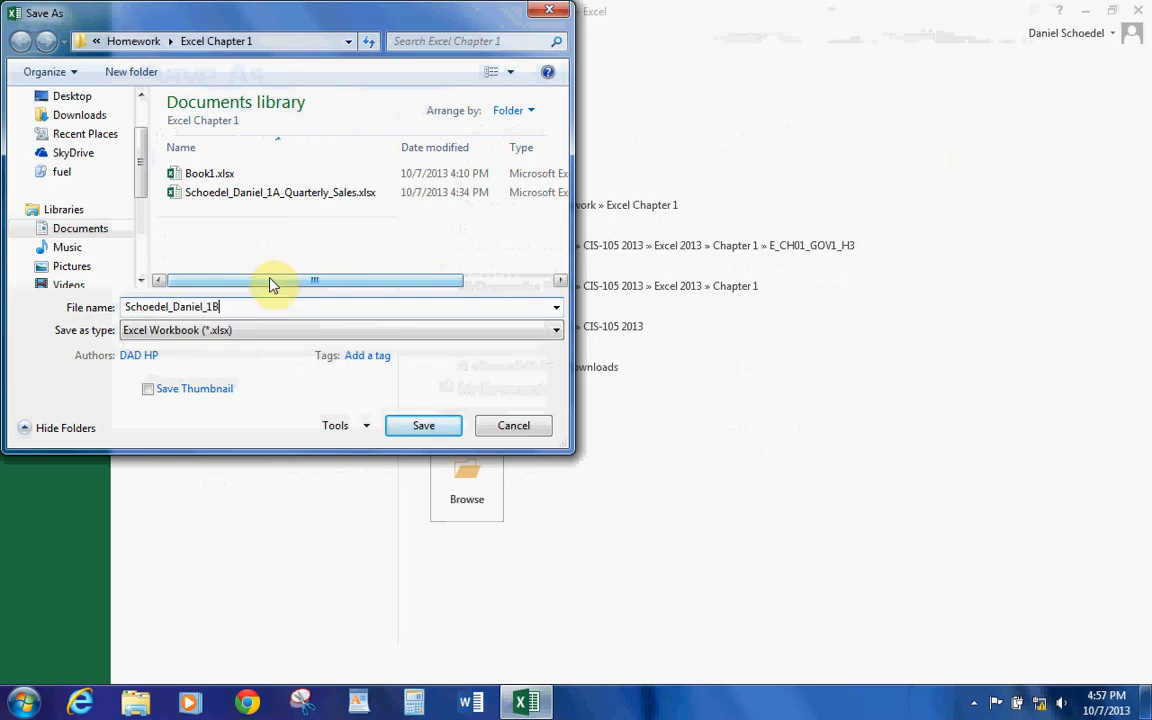
text(_Plyo_)
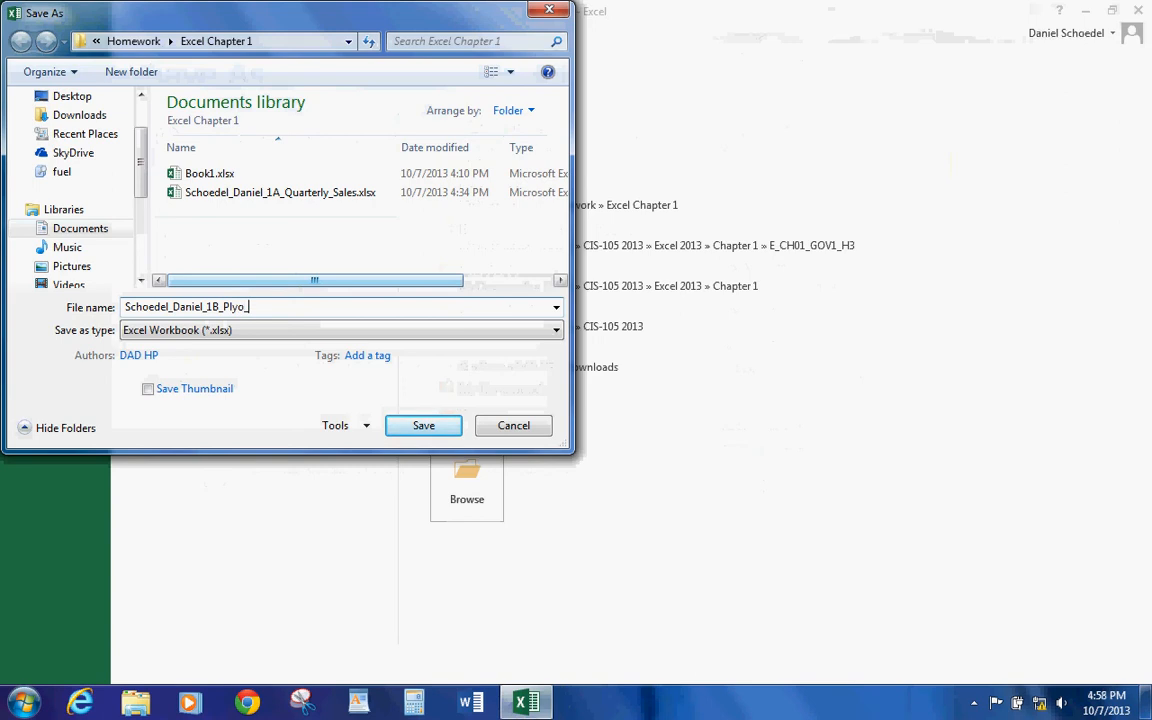
text(Produx)
text(ts)
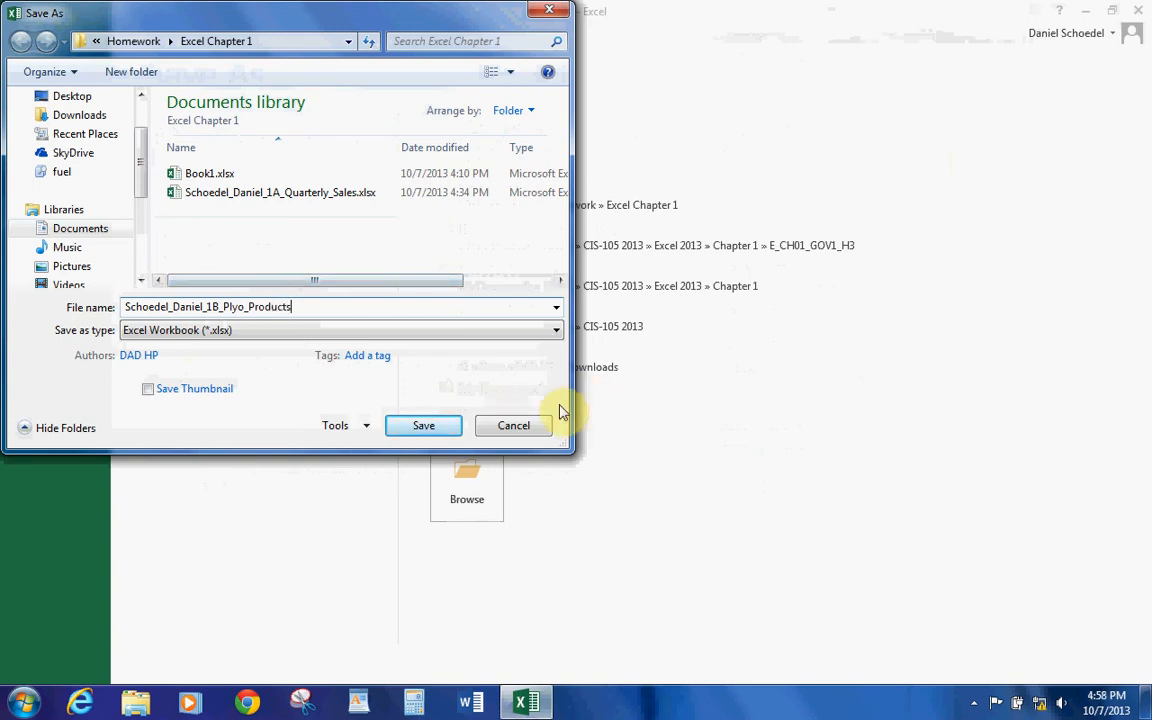
click(424, 425)
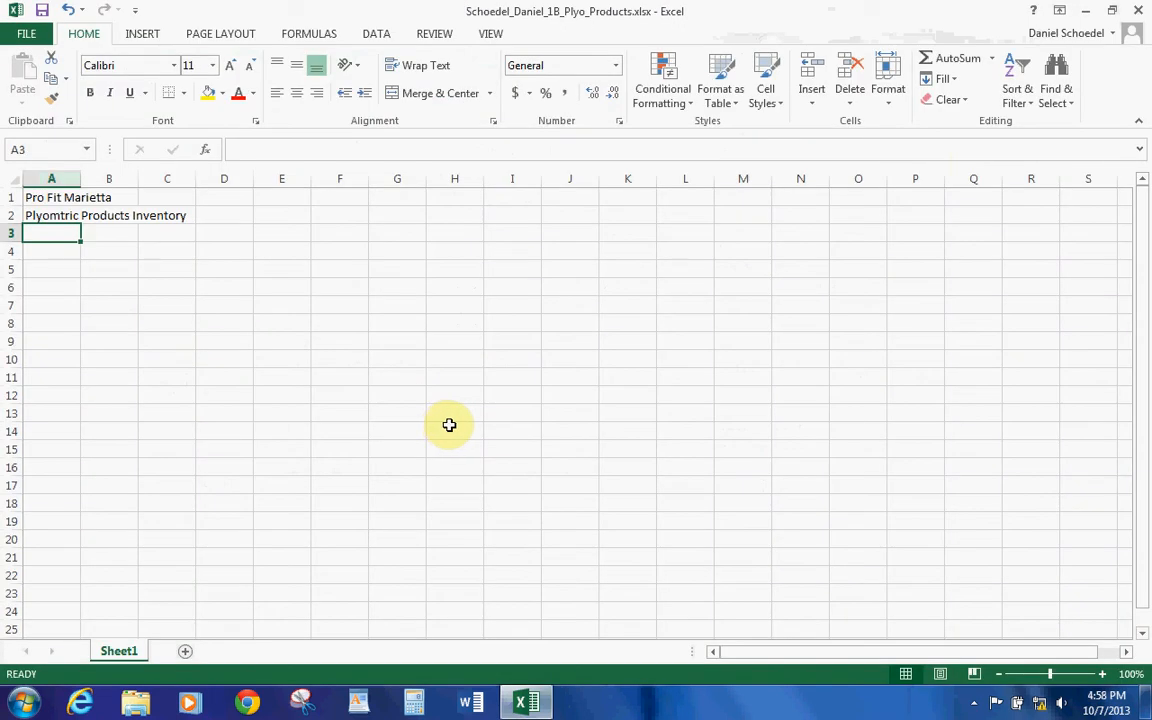
Step: Enter the column headings "Quantity" in B3 and "Average Cost" in C3
click(100, 234)
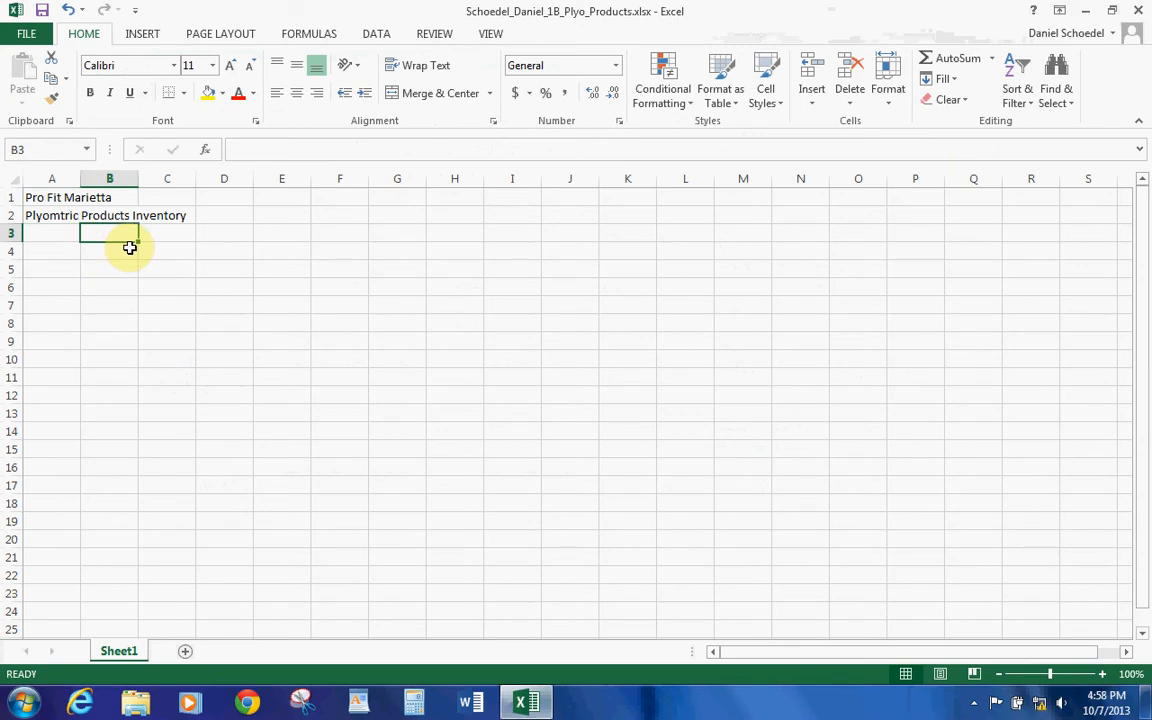
text(Quantity)
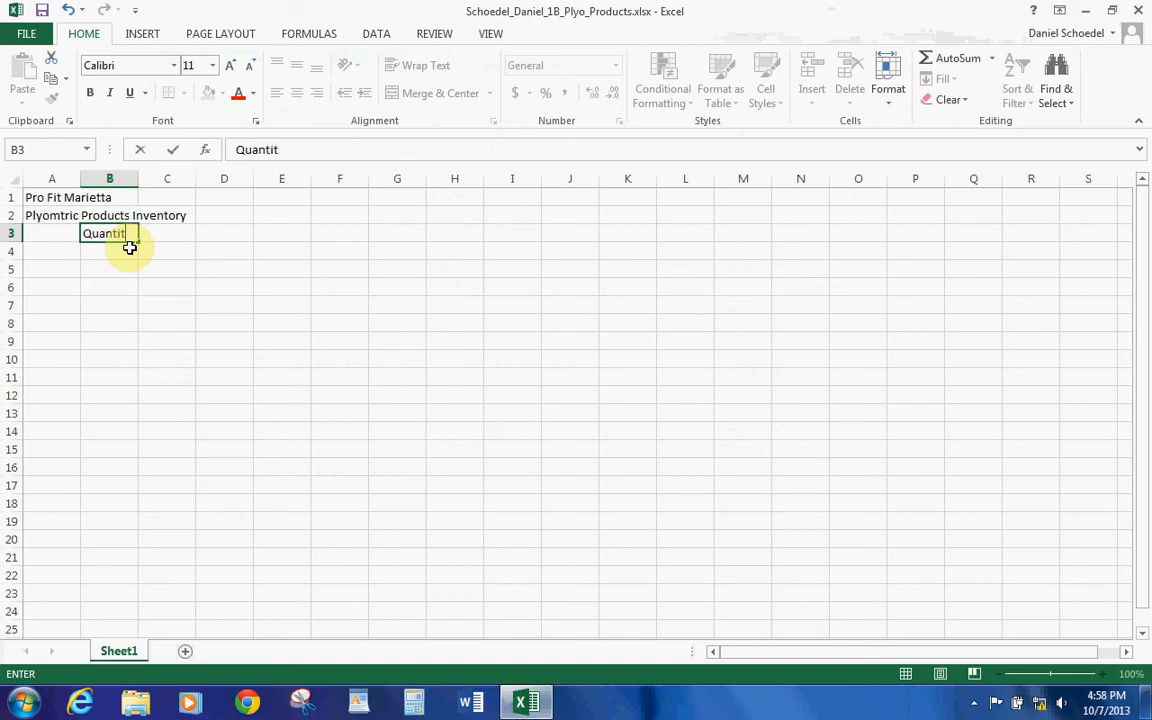
key(Tab)
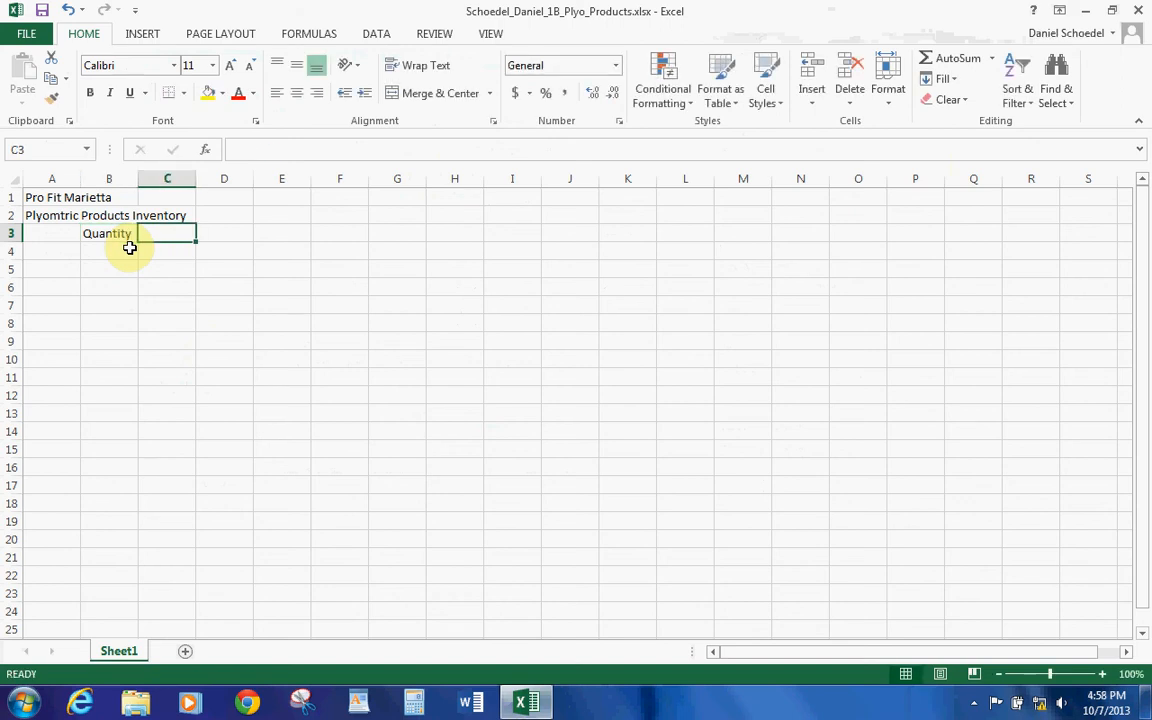
text(A)
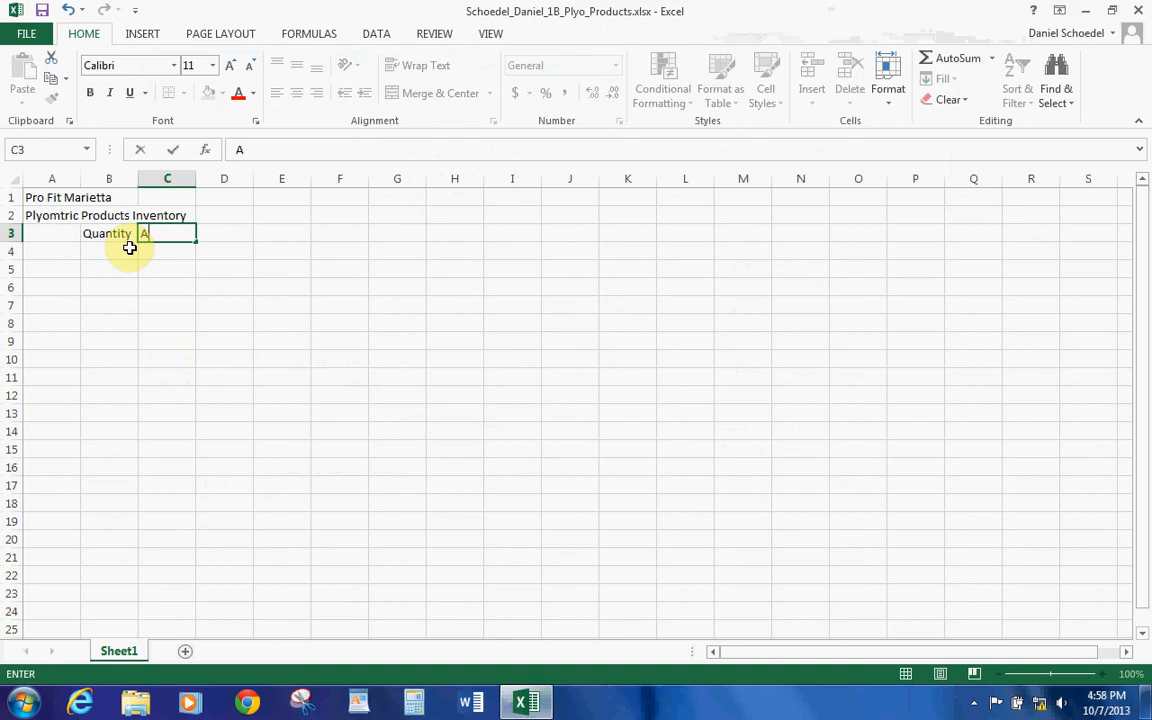
text(verage Cost)
key(Tab)
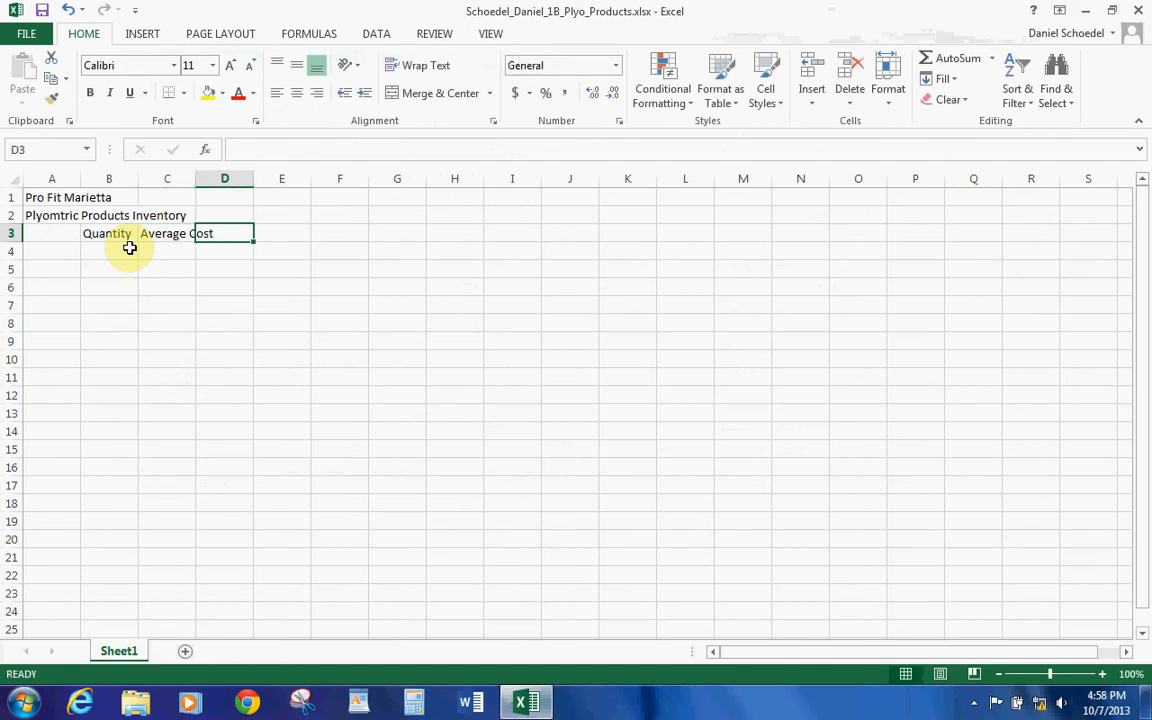
Step: Enter the column headings "Retail Price" in D3 and "Total Retail Value" in E3
text(REtail)
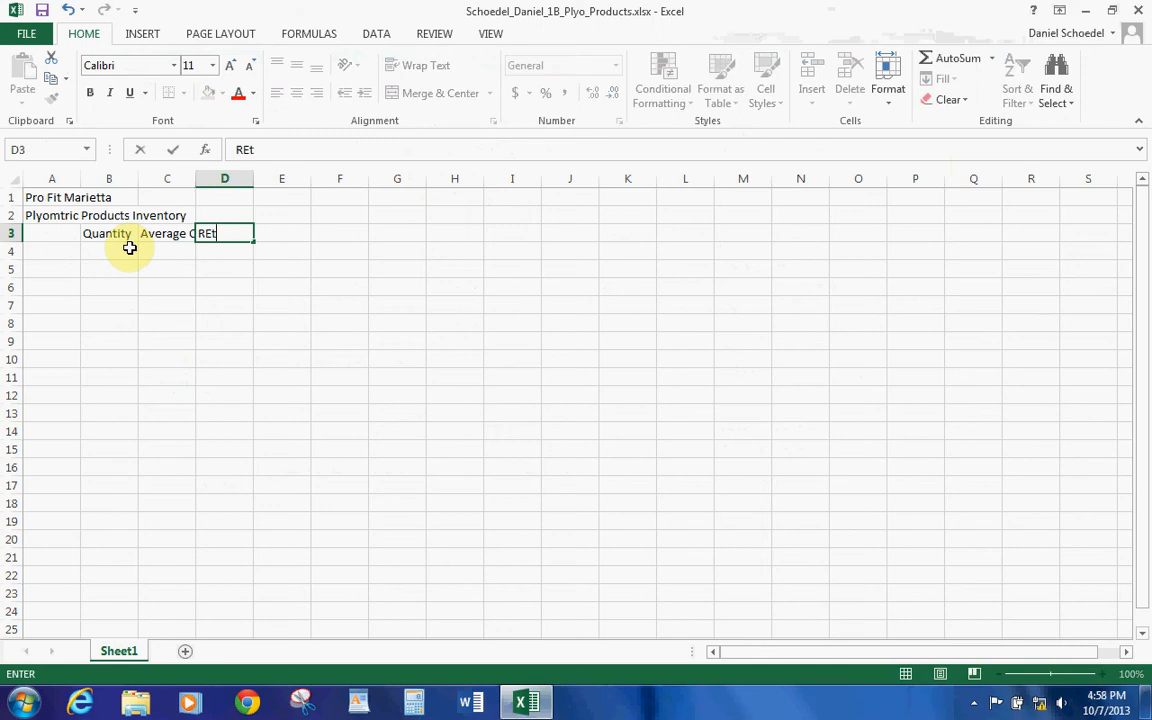
key(BackSpace)
key(BackSpace)
key(BackSpace)
key(BackSpace)
key(BackSpace)
text(etail Price)
key(Tab)
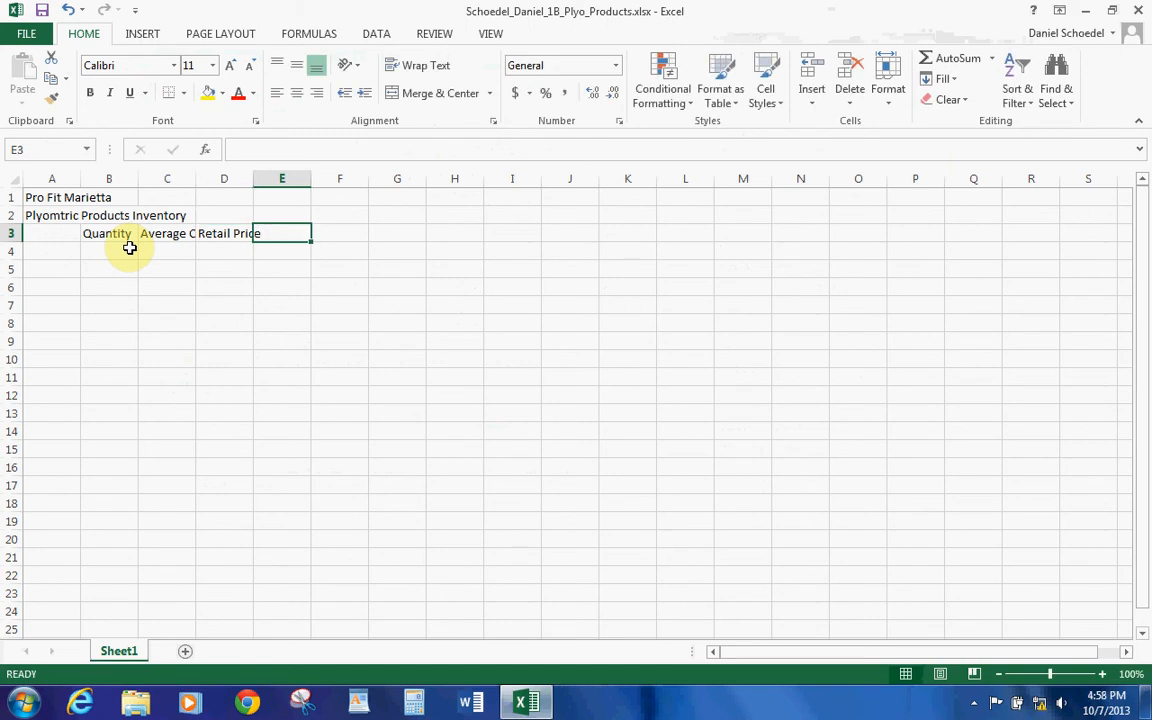
text(Total Ret)
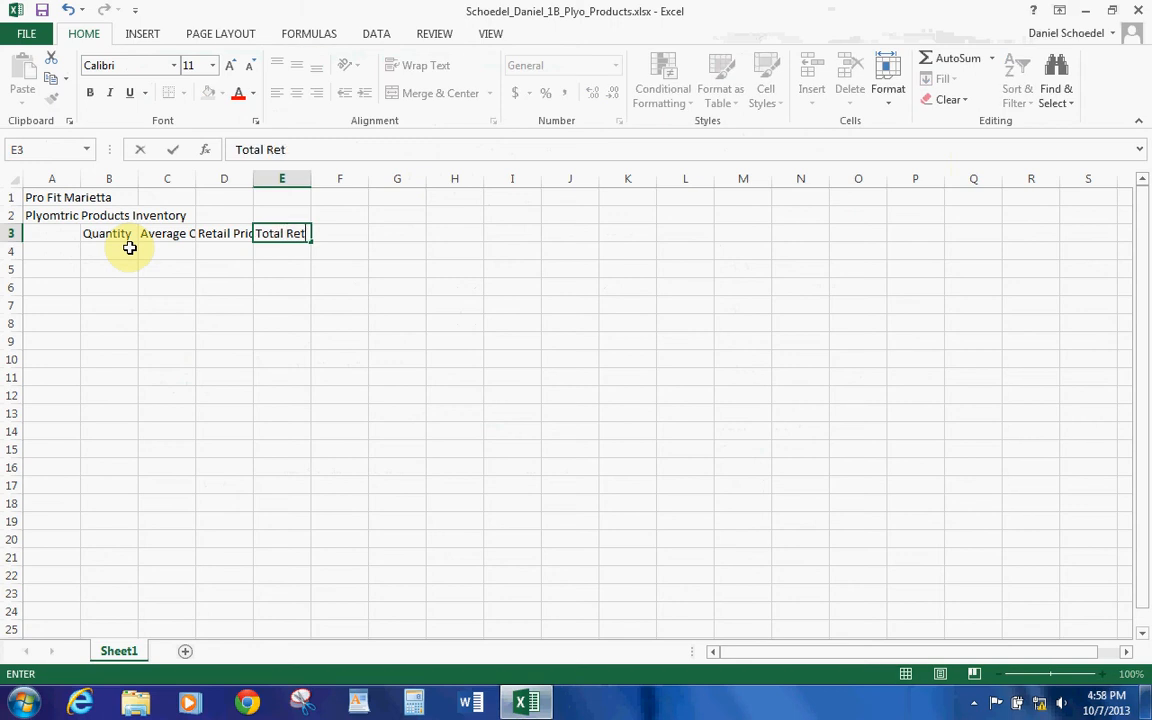
text(ail Value)
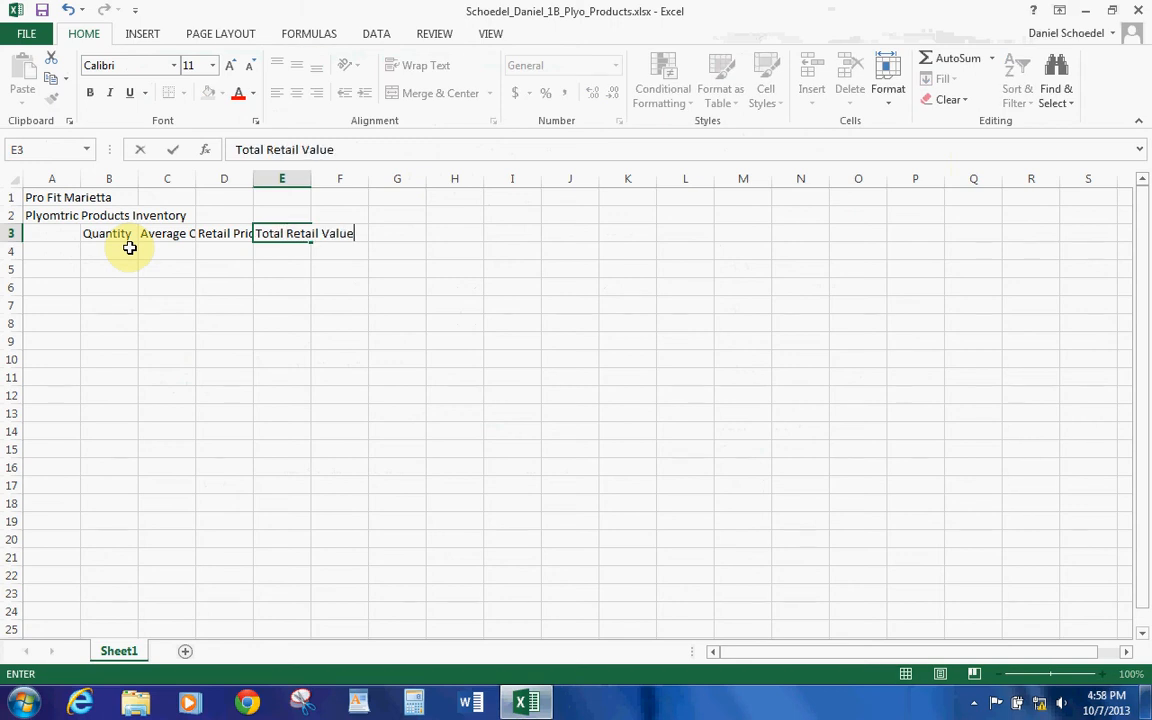
key(Tab)
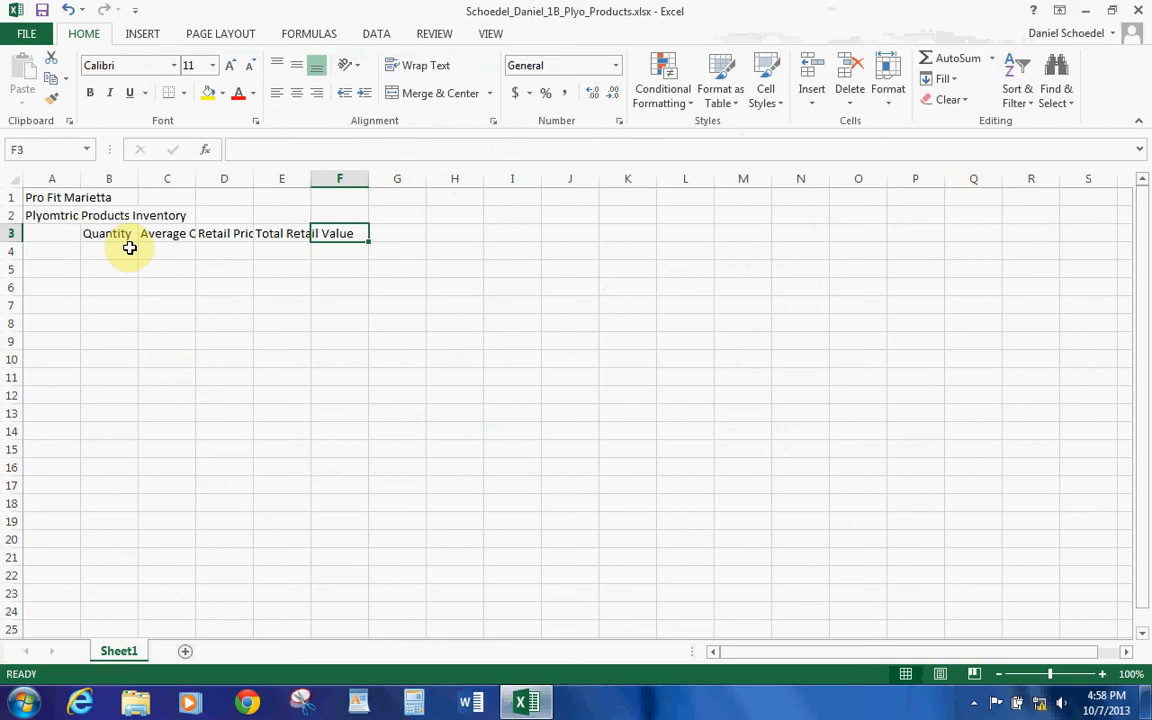
Step: Enter the column heading "Percent of Total Retail Value" in F3 and make A4 the active cell
text(Percent of Total Retail Value)
key(ctrl+Return)
key(Down)
key(Left)
key(Left)
key(Left)
key(Left)
key(Left)
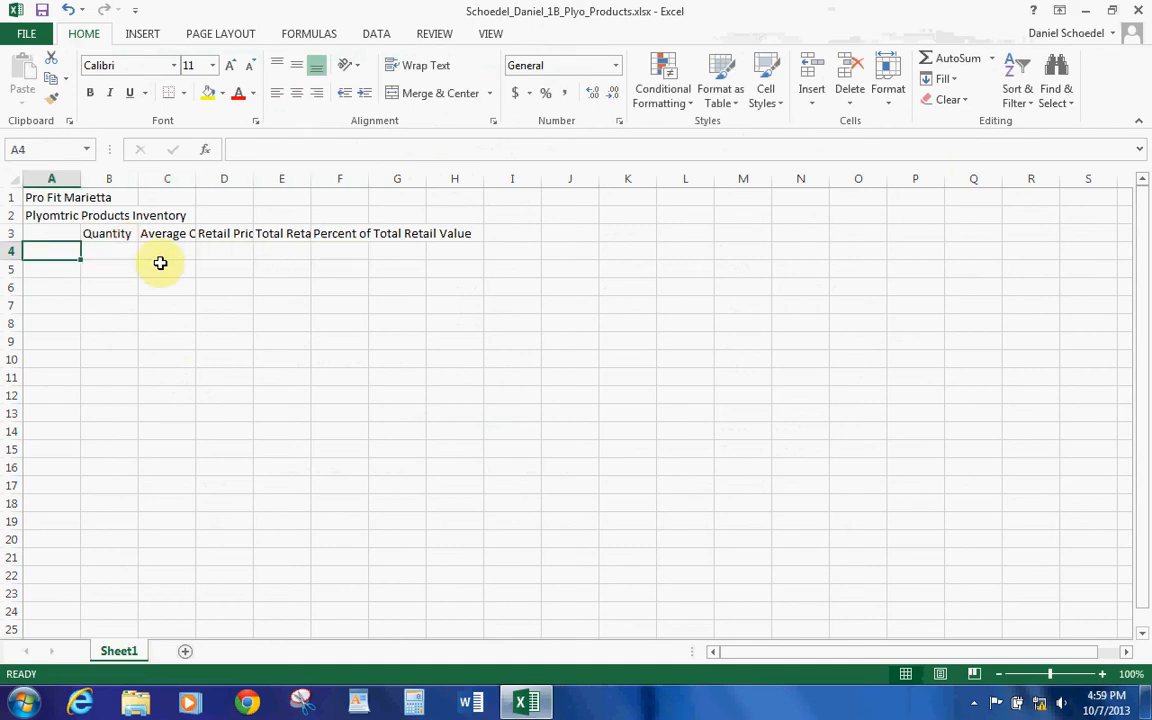
click(973, 703)
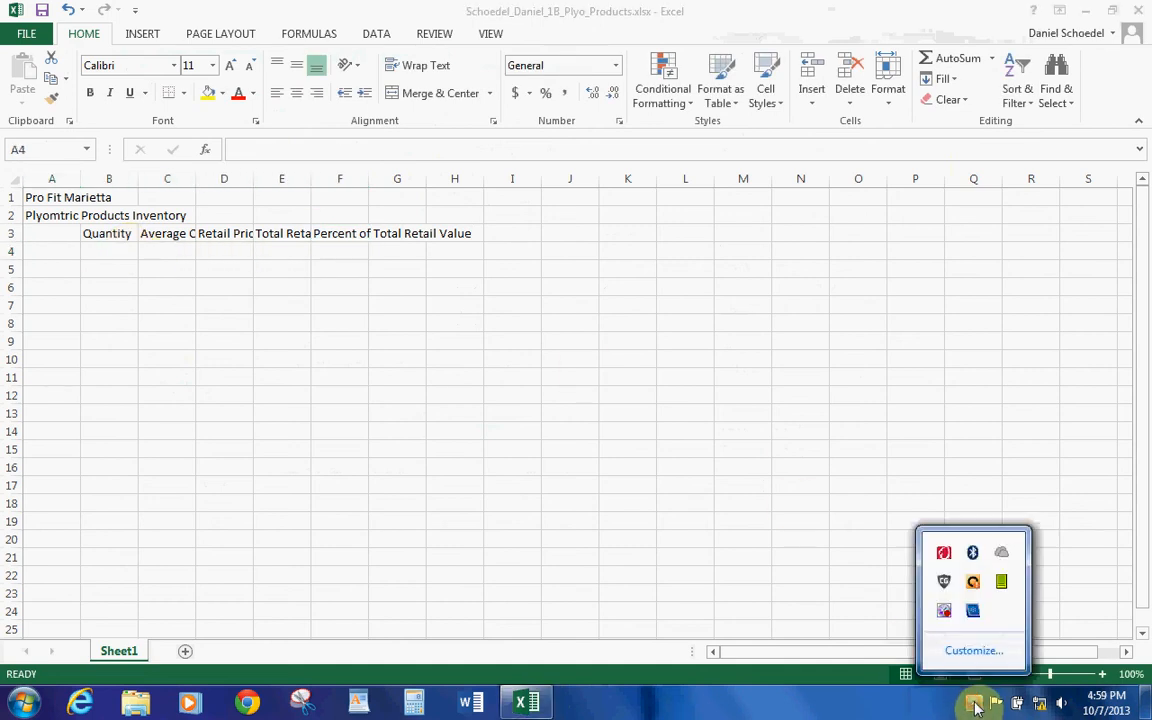
right_click(944, 612)
click(978, 370)
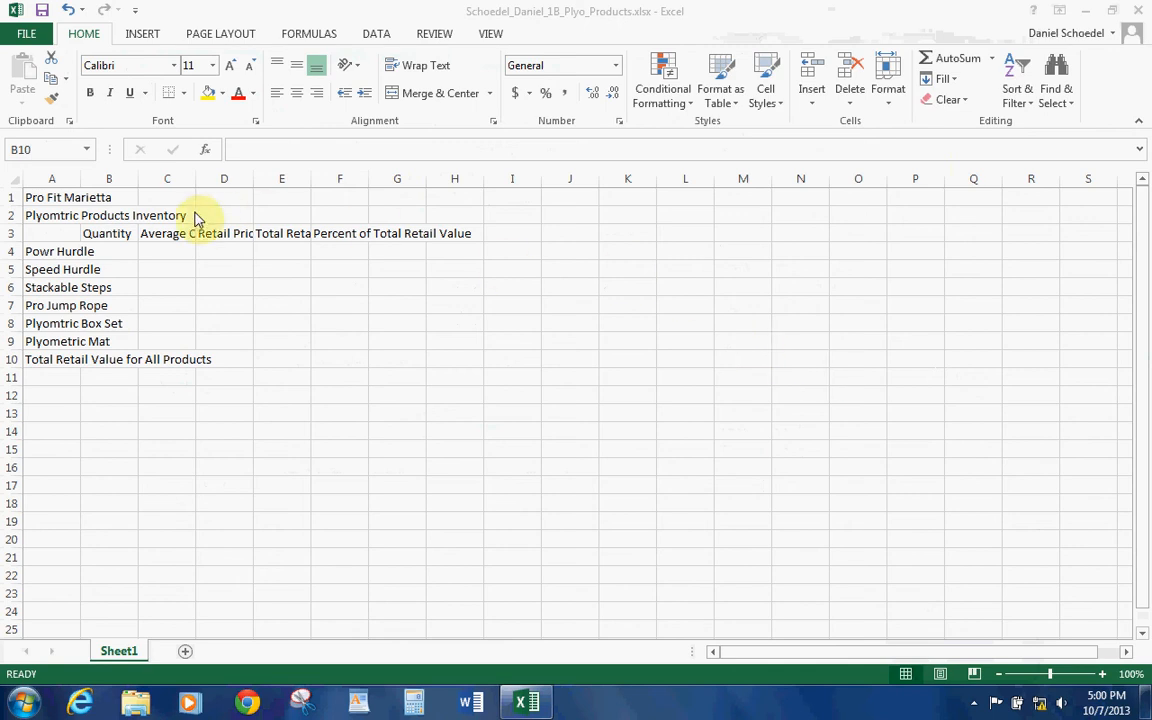
Step: Widen column A to fit the "Total Retail Value for All Products" label
click(84, 203)
drag(80, 181, 214, 176)
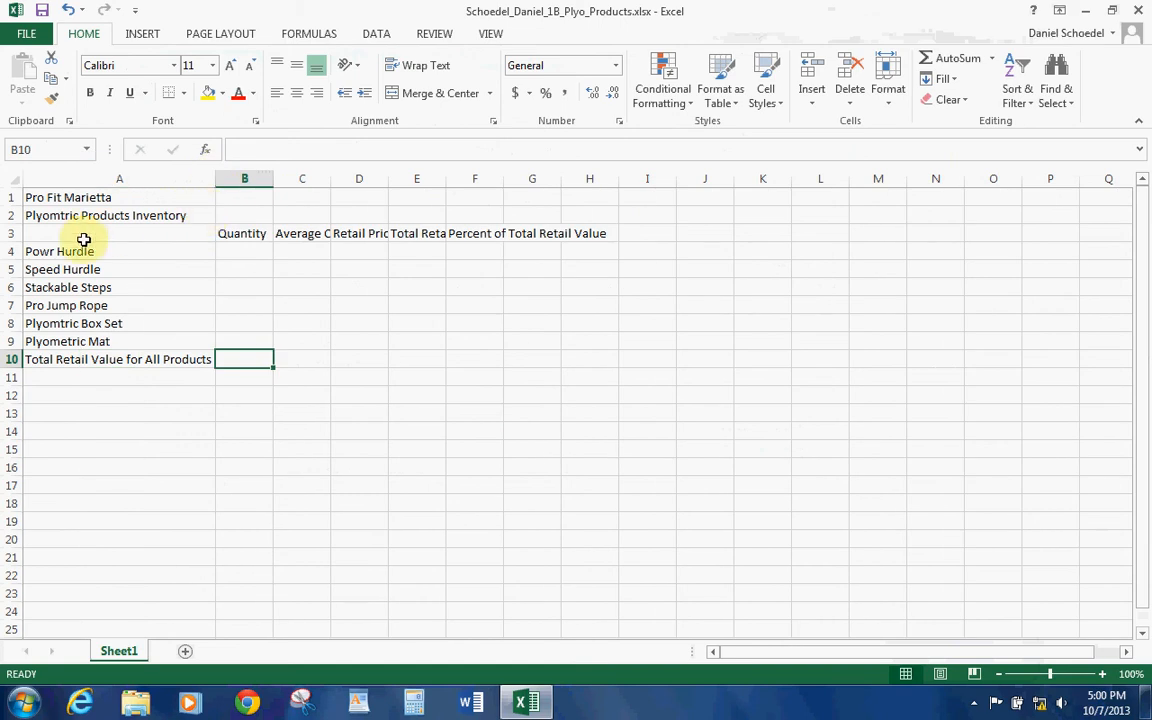
Step: Merge and center the title across A1:F1 and apply the Title cell style
click(117, 200)
drag(117, 200, 477, 195)
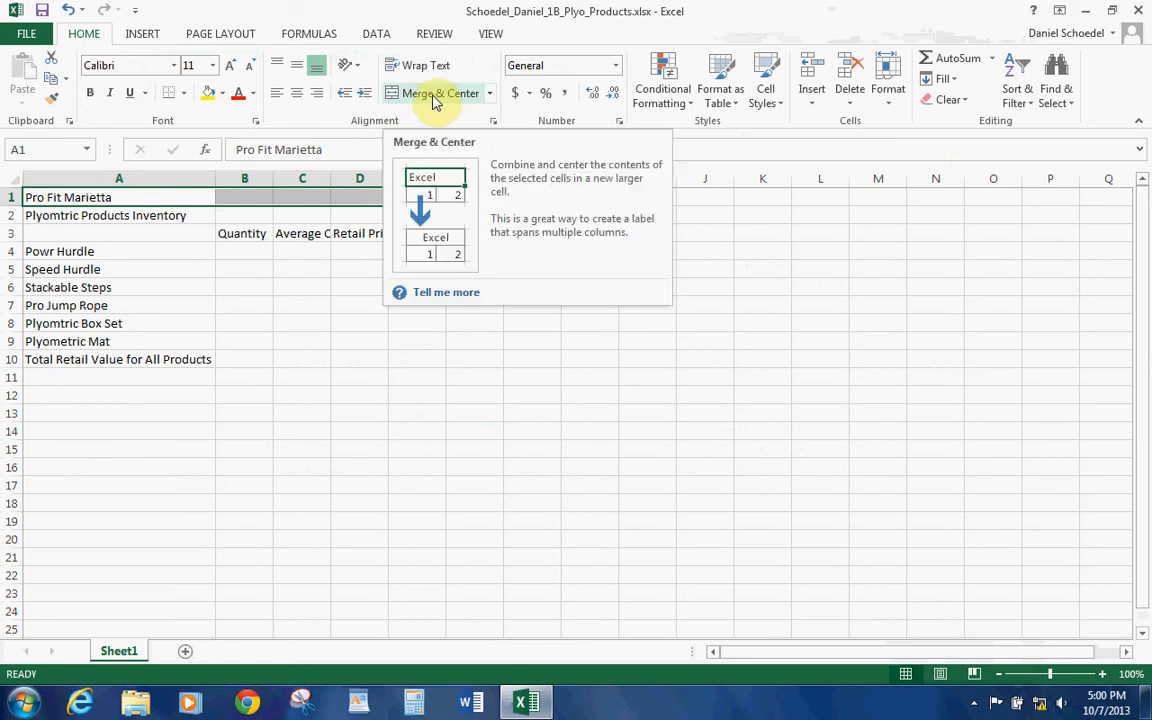
click(434, 98)
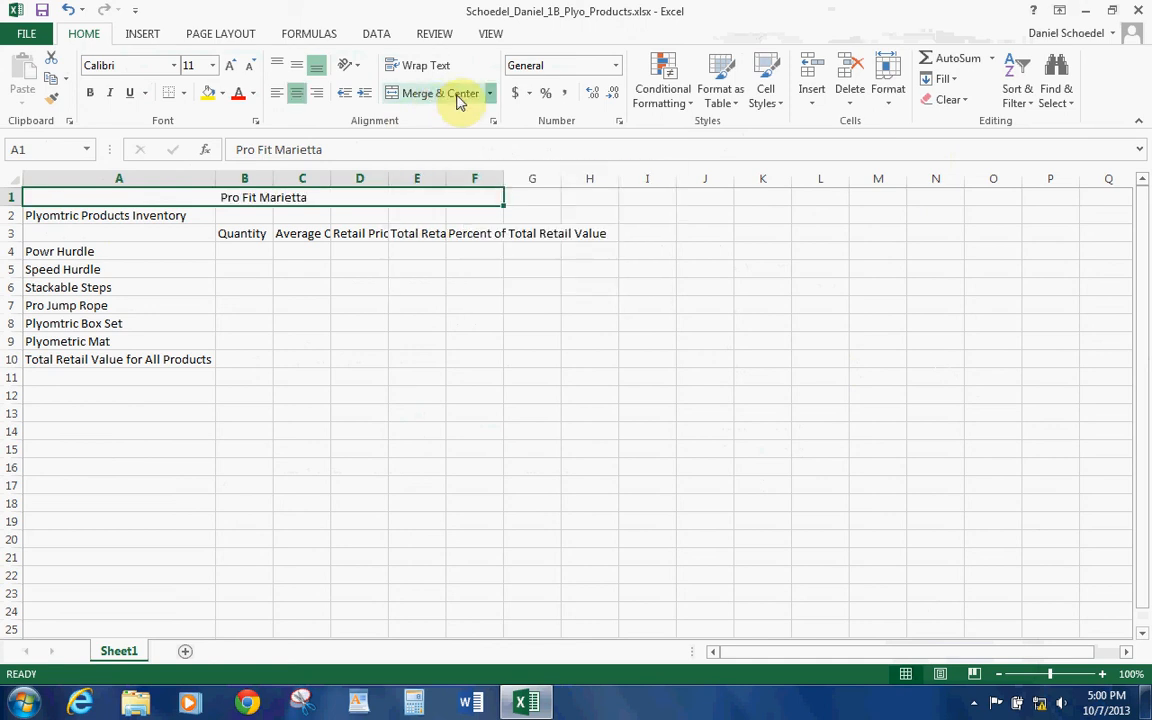
click(768, 95)
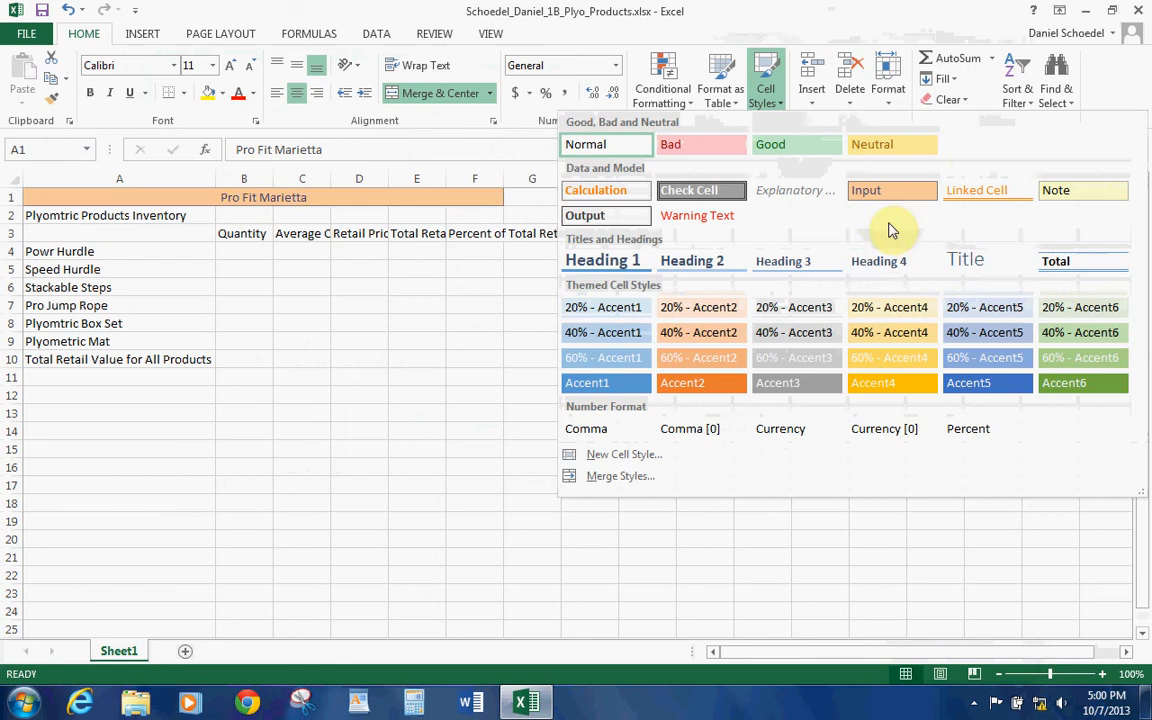
click(955, 260)
Step: Merge and center the subtitle across A2:F2 and apply the Heading 1 cell style
drag(58, 229, 452, 221)
click(458, 93)
click(887, 90)
click(779, 104)
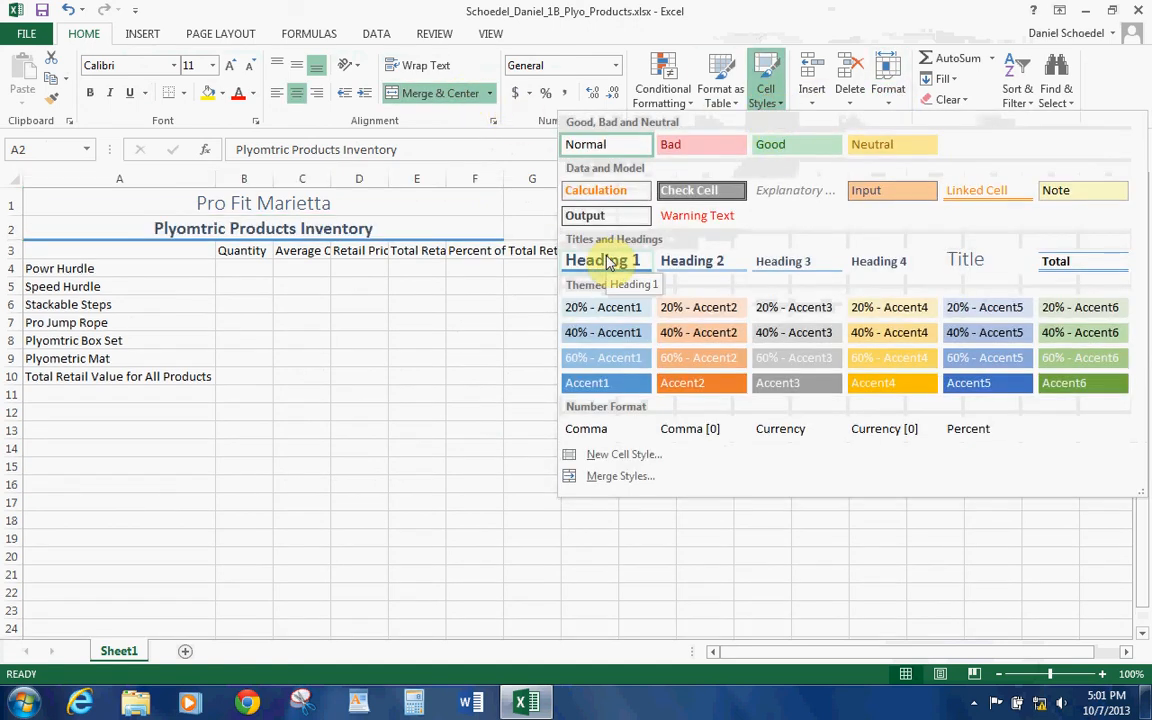
click(607, 262)
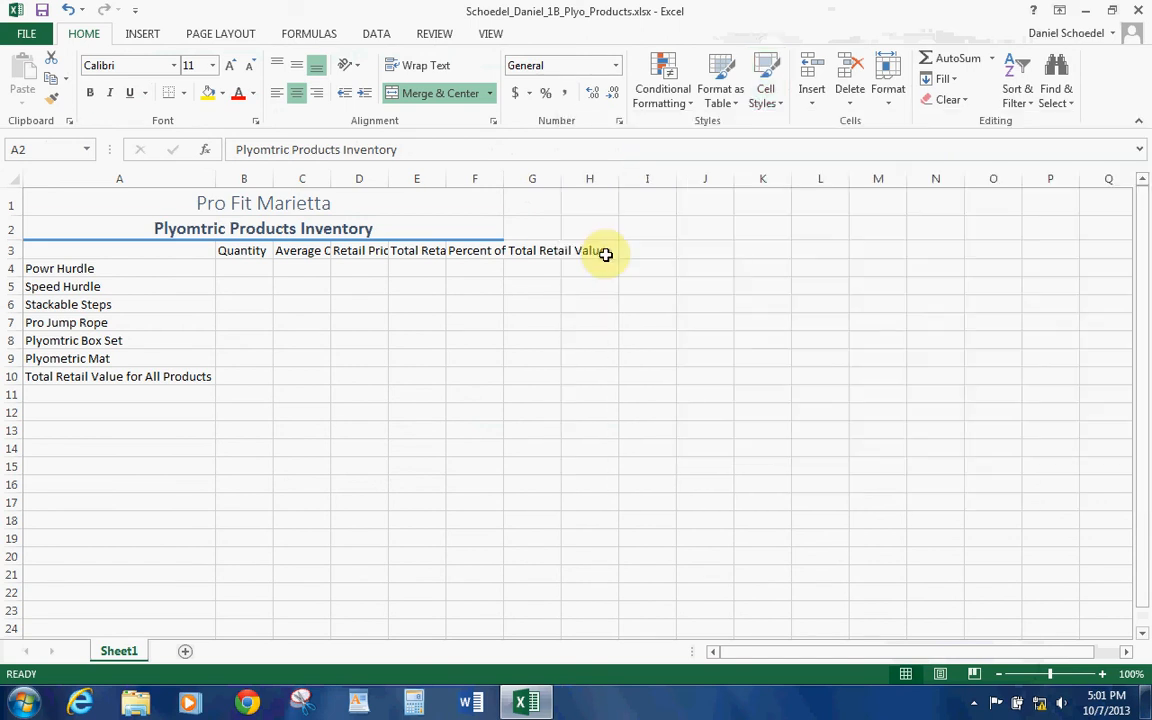
Step: Spell-check the worksheet from A1, ignoring all occurrences of "Plyomtric" and changing "Powr" to "Power"
click(80, 202)
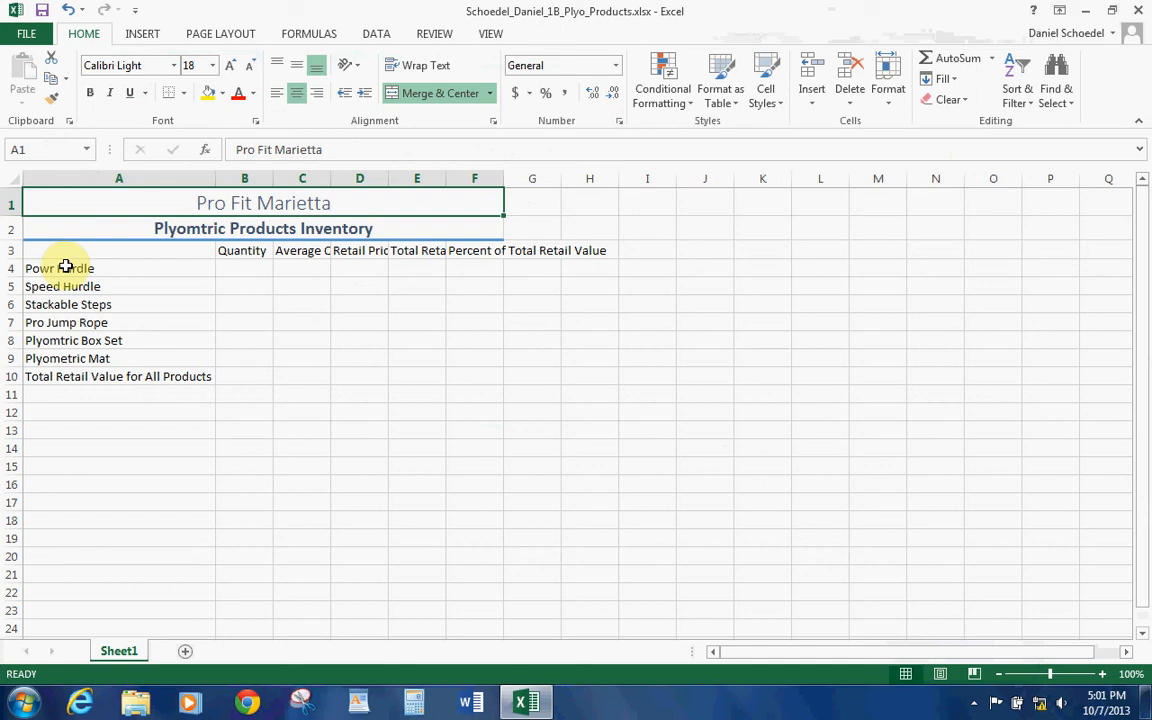
click(432, 33)
click(28, 74)
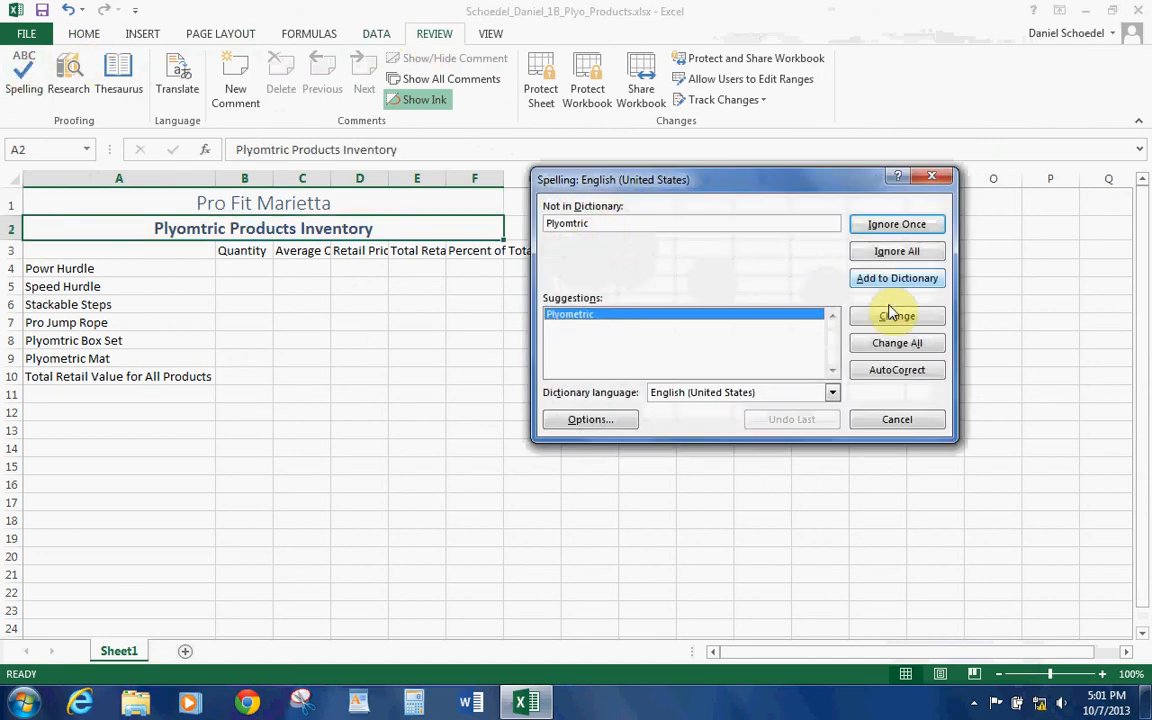
click(885, 253)
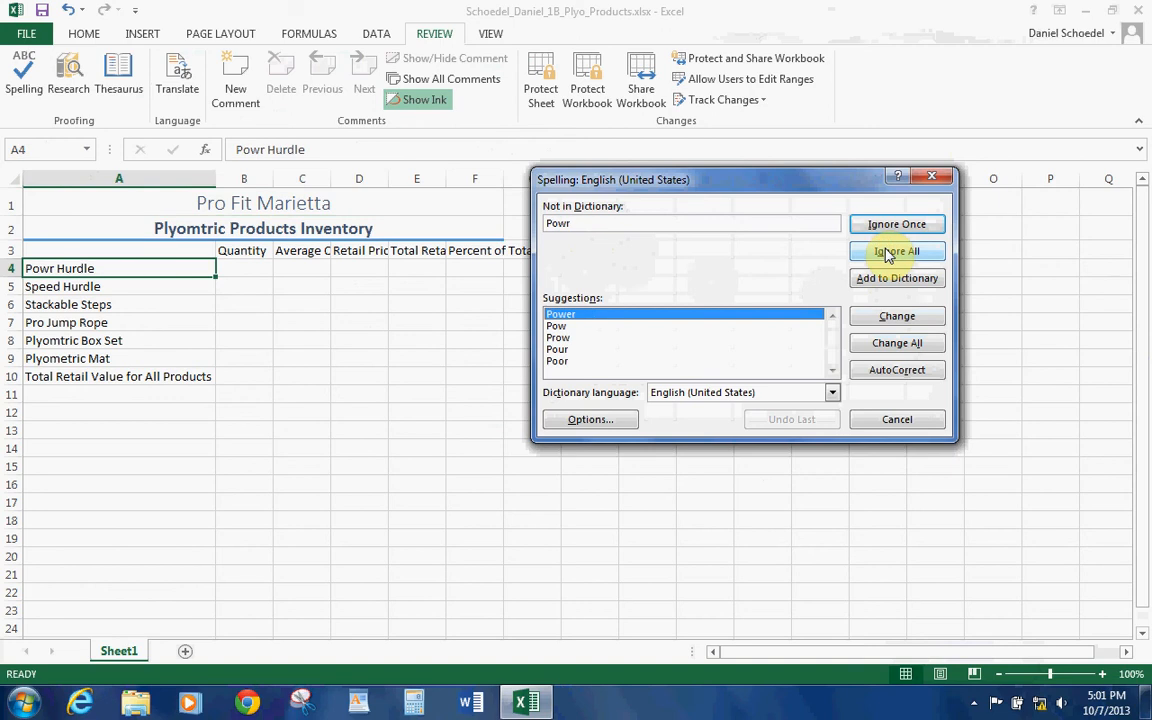
click(885, 318)
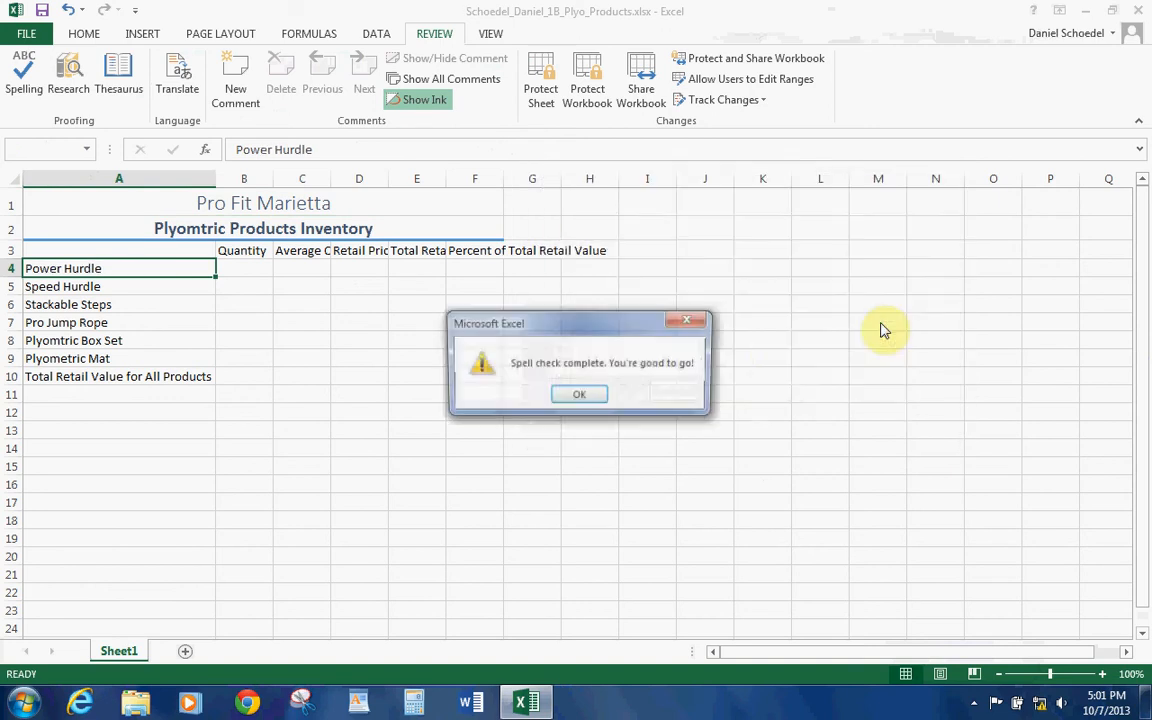
click(583, 395)
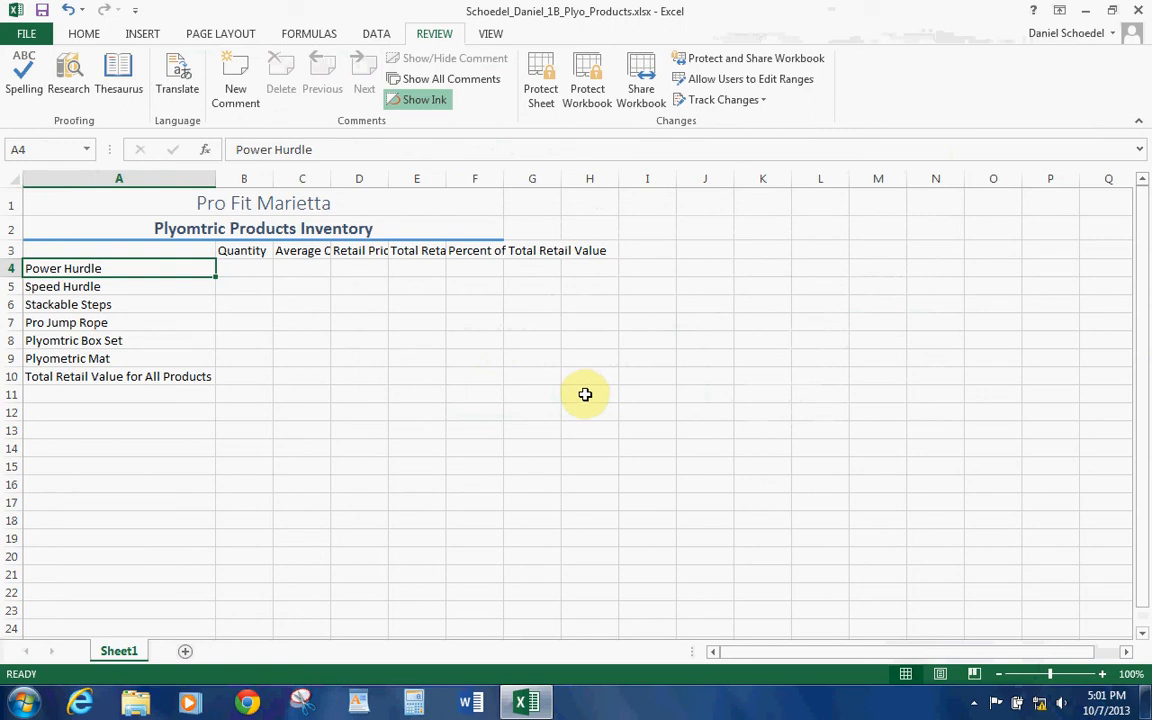
Step: Select B4:D9 as the entry range and fill in the quantities 125, 1125, 450 and 1105 in B4:B7
click(253, 268)
drag(253, 268, 366, 355)
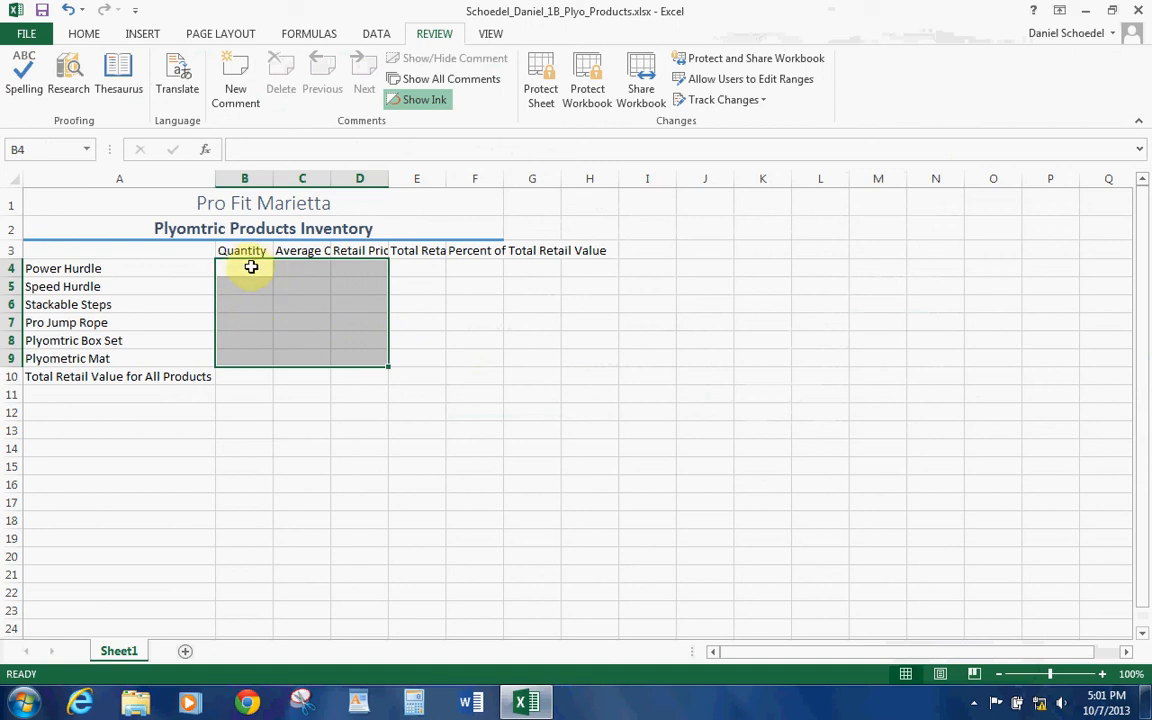
text(125)
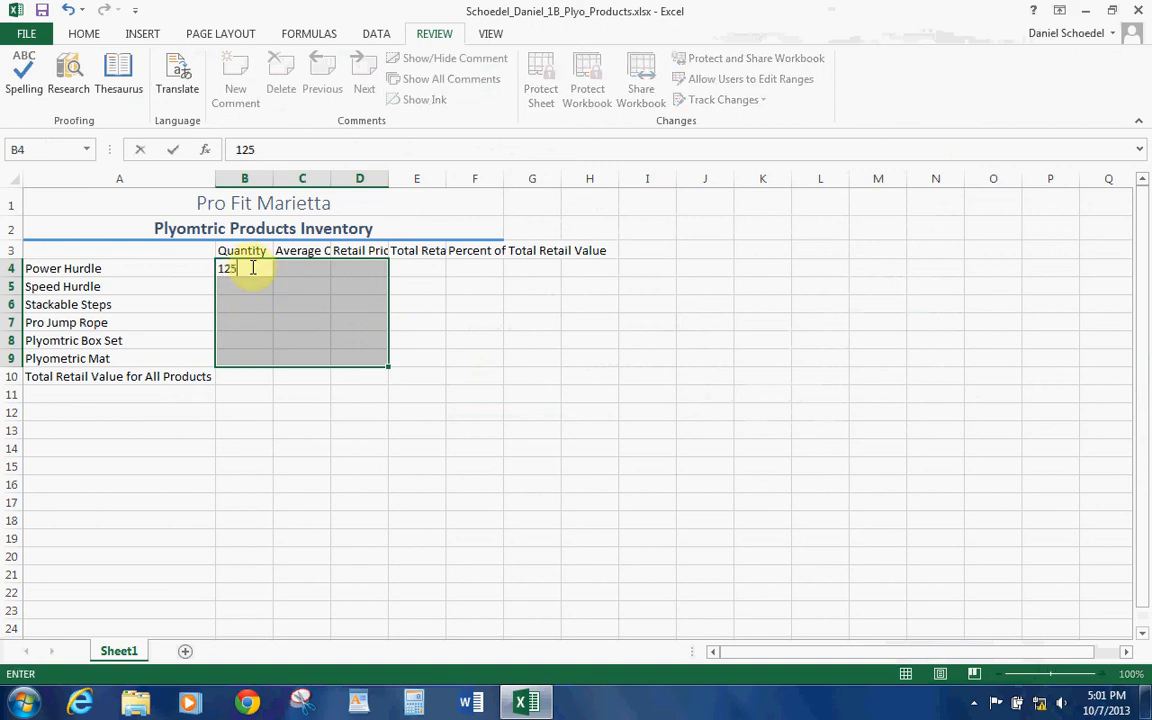
key(Return)
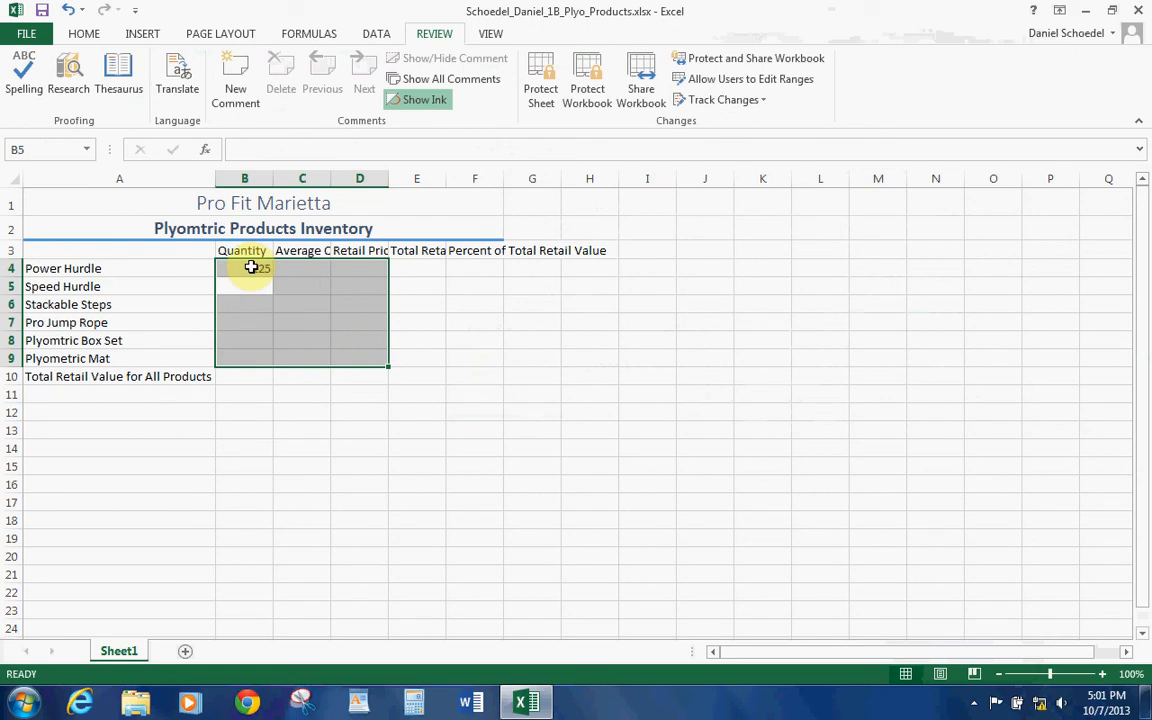
text(1125)
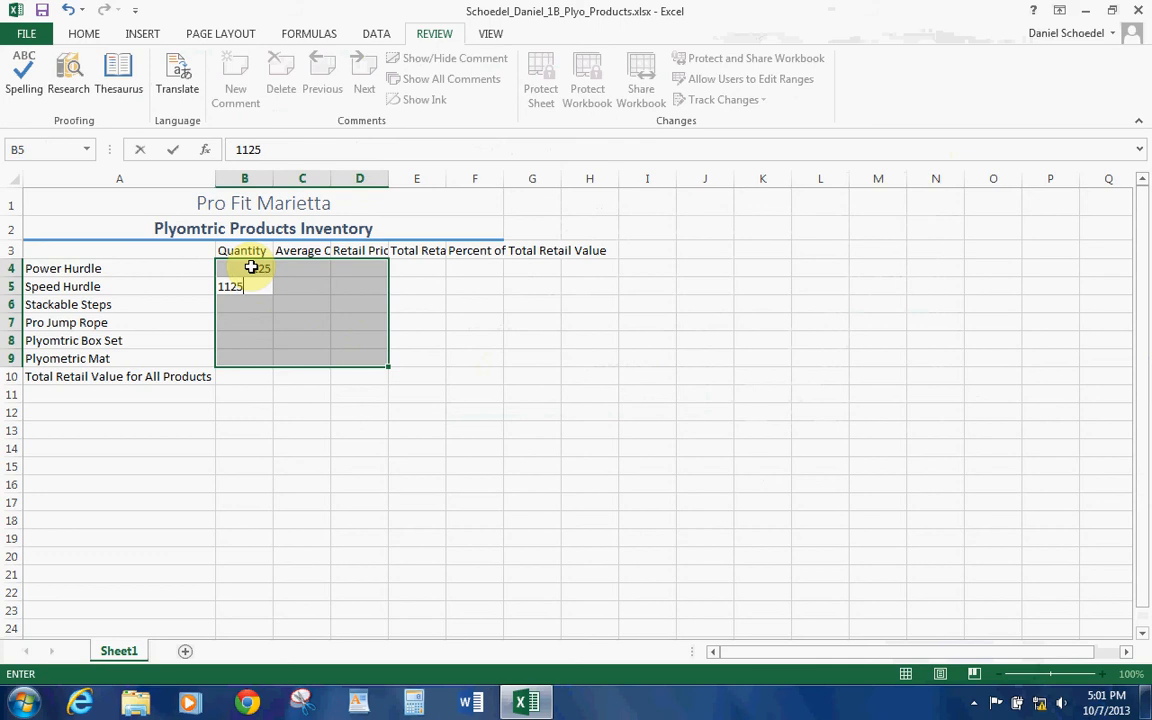
key(Return)
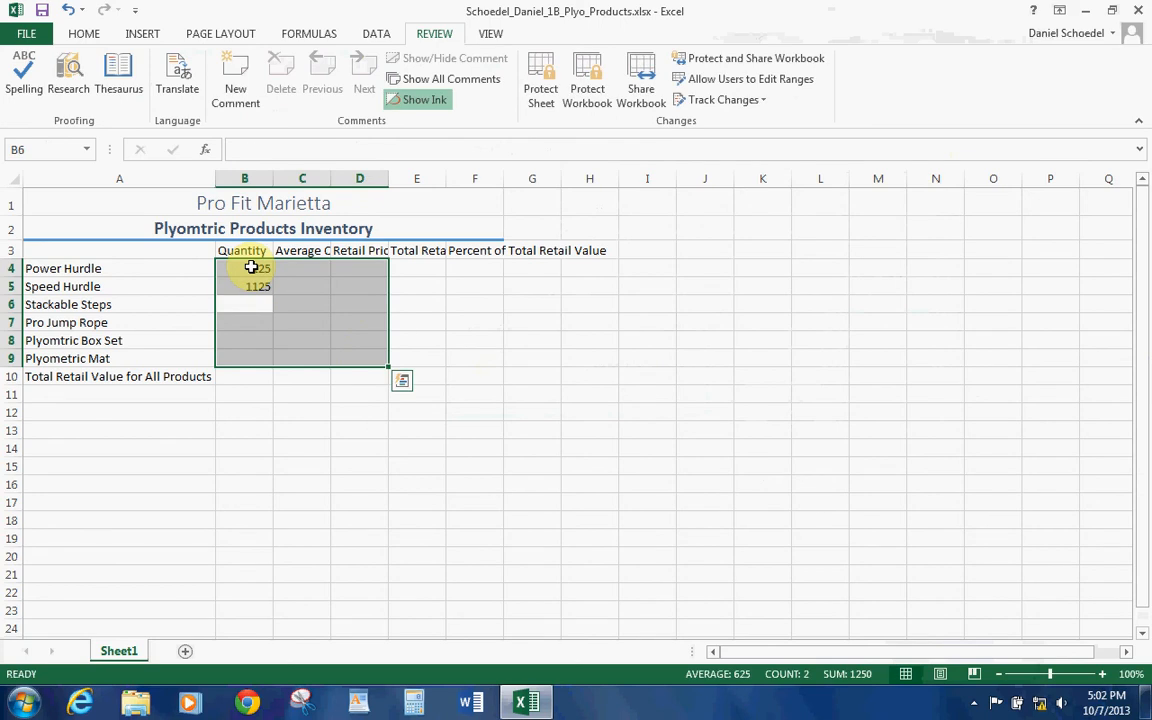
text(450)
key(Return)
text(11055)
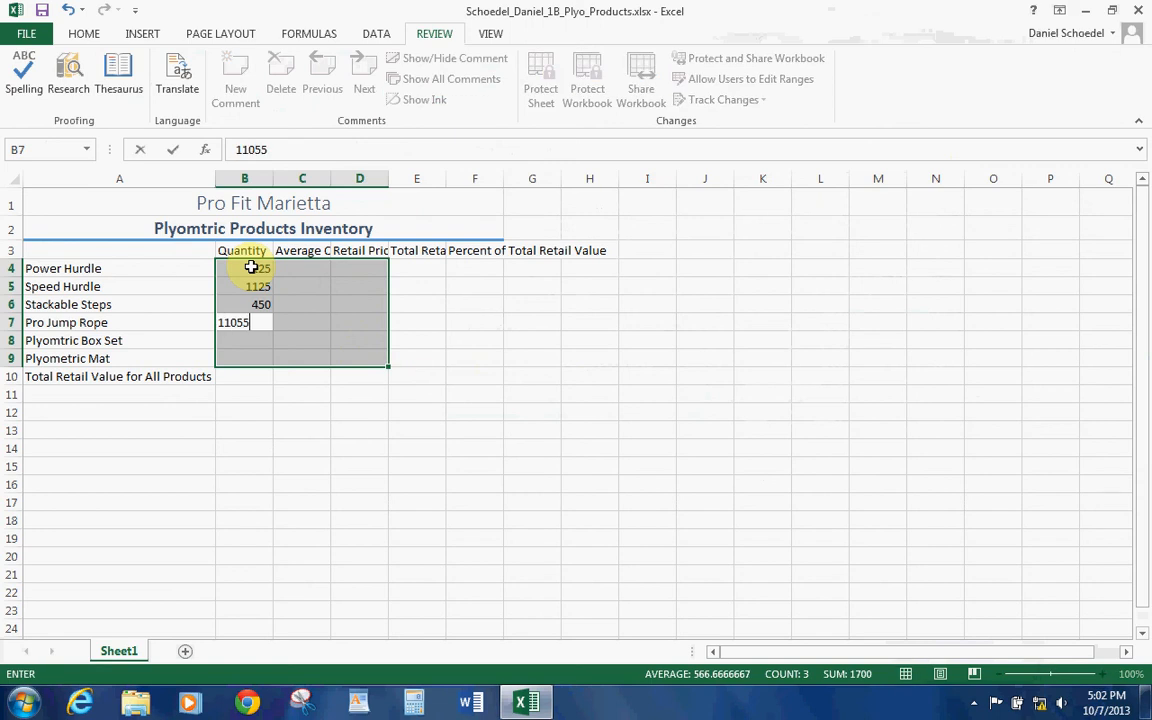
key(Return)
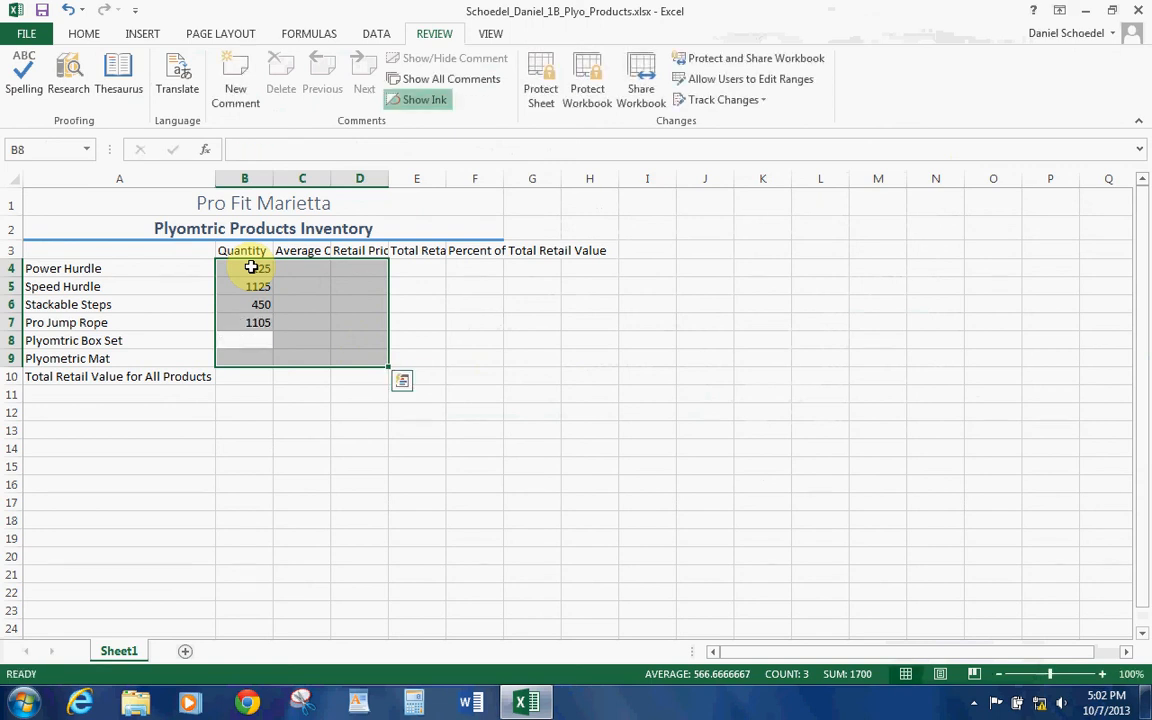
click(975, 702)
right_click(943, 616)
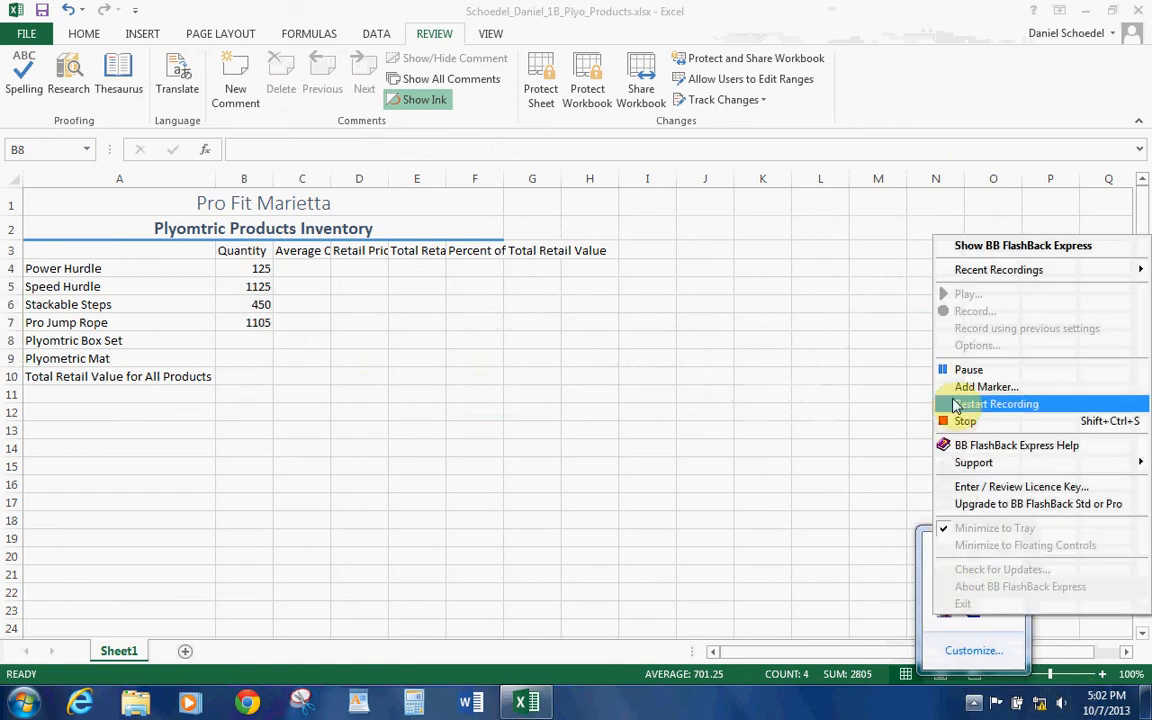
click(950, 370)
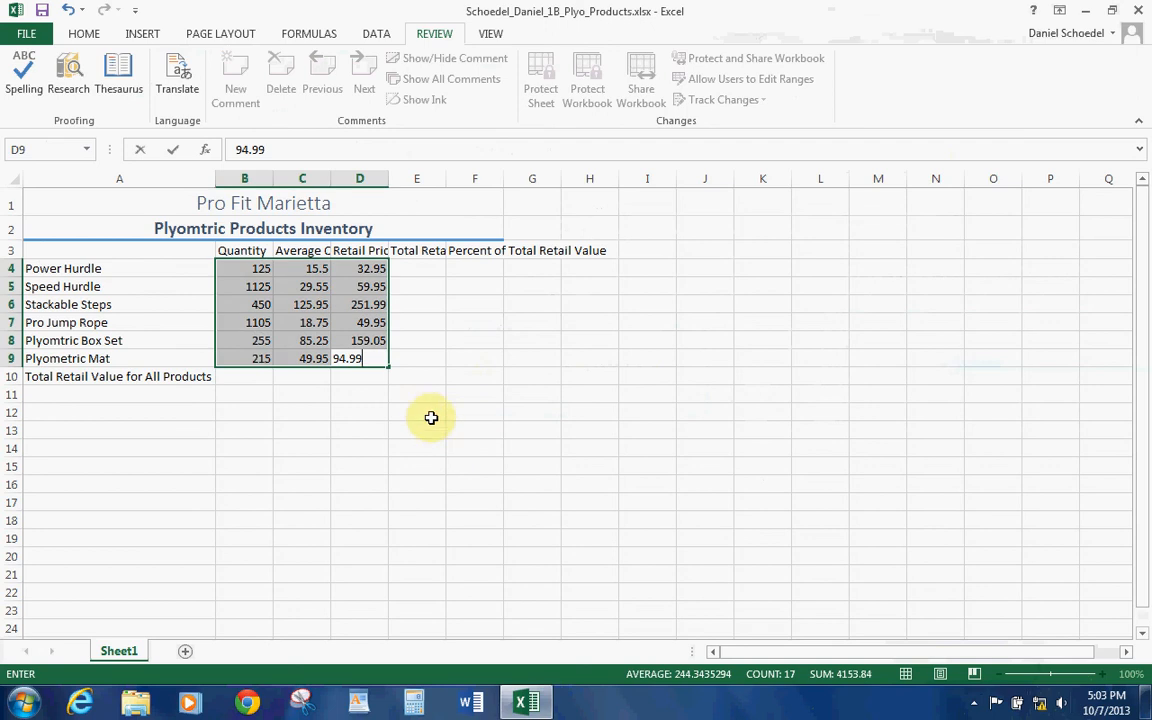
Step: Commit 94.99 as the Plyometric Mat's retail price in D9 and save the workbook
key(Return)
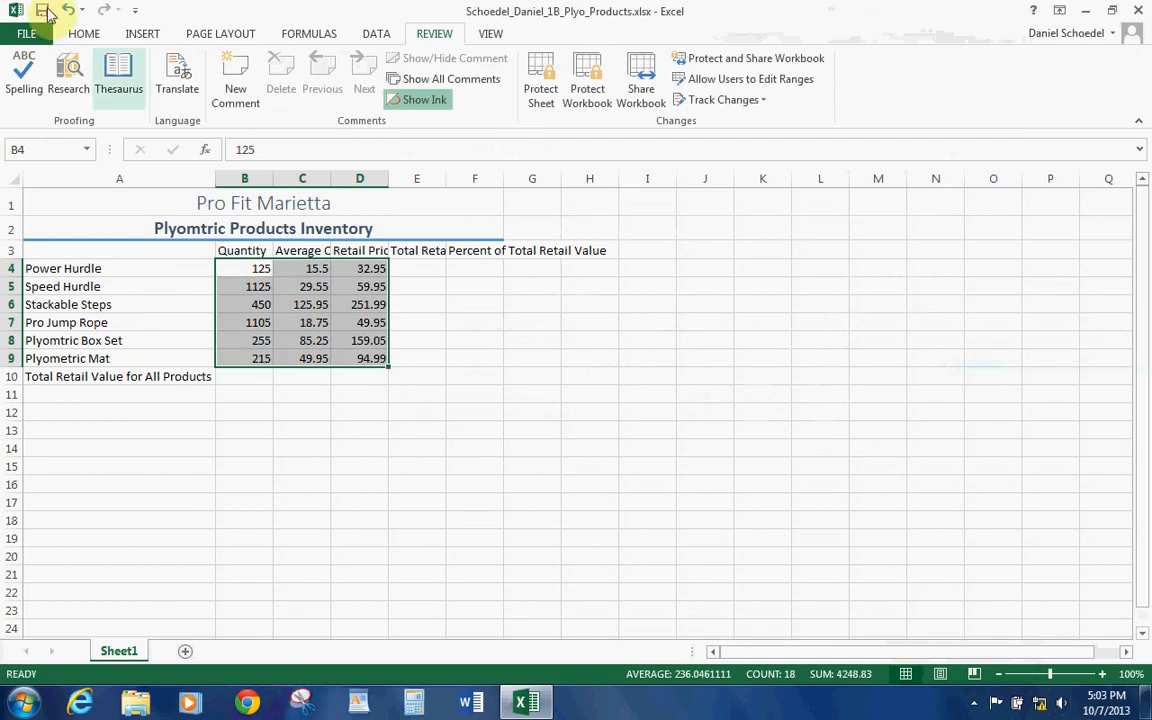
click(44, 10)
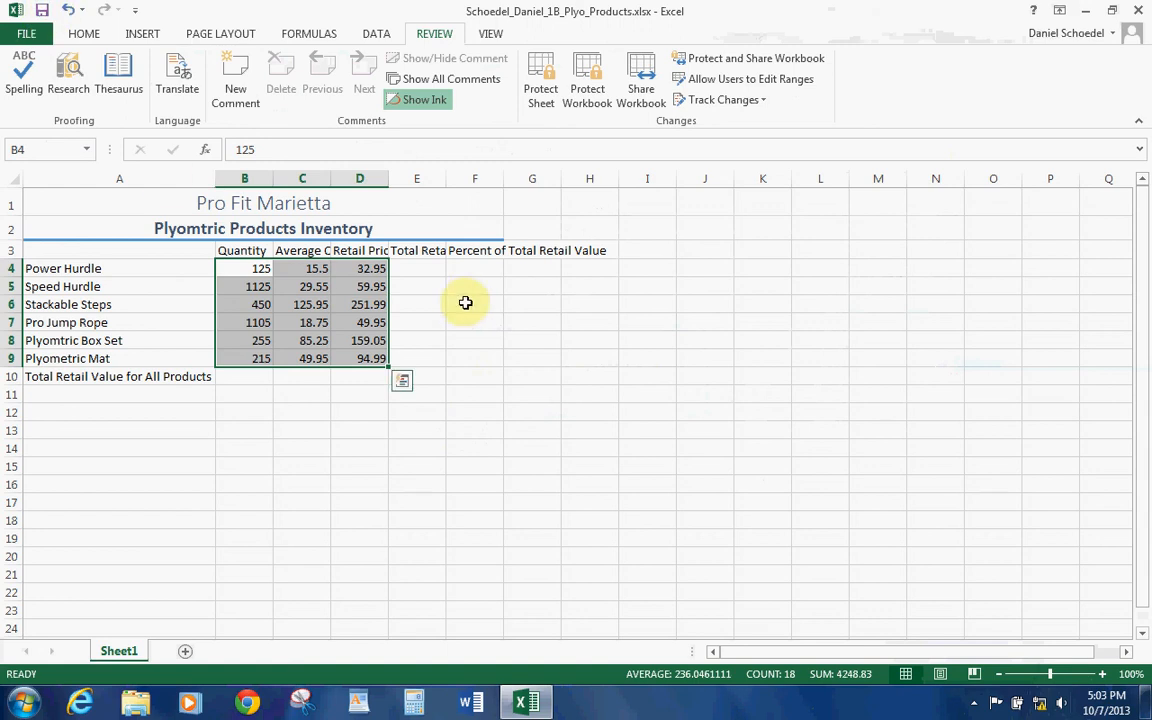
Step: Enter the formula =B4*D4 in E4 to calculate the Power Hurdle's total retail value
click(417, 266)
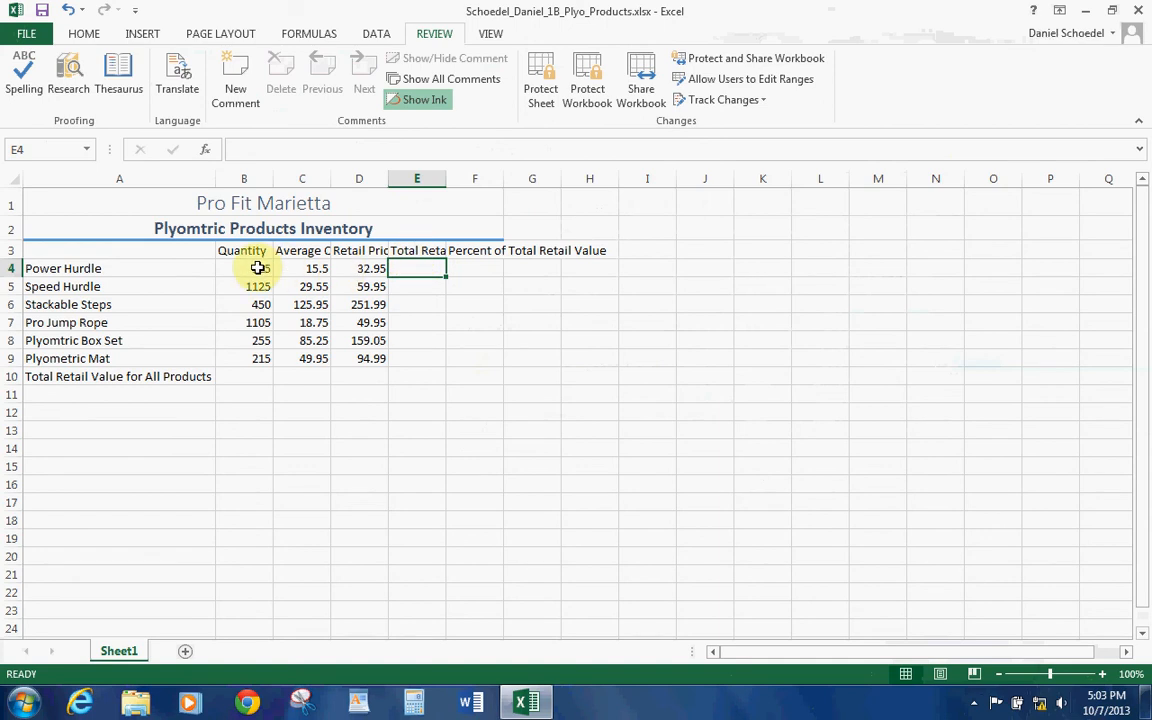
text(=)
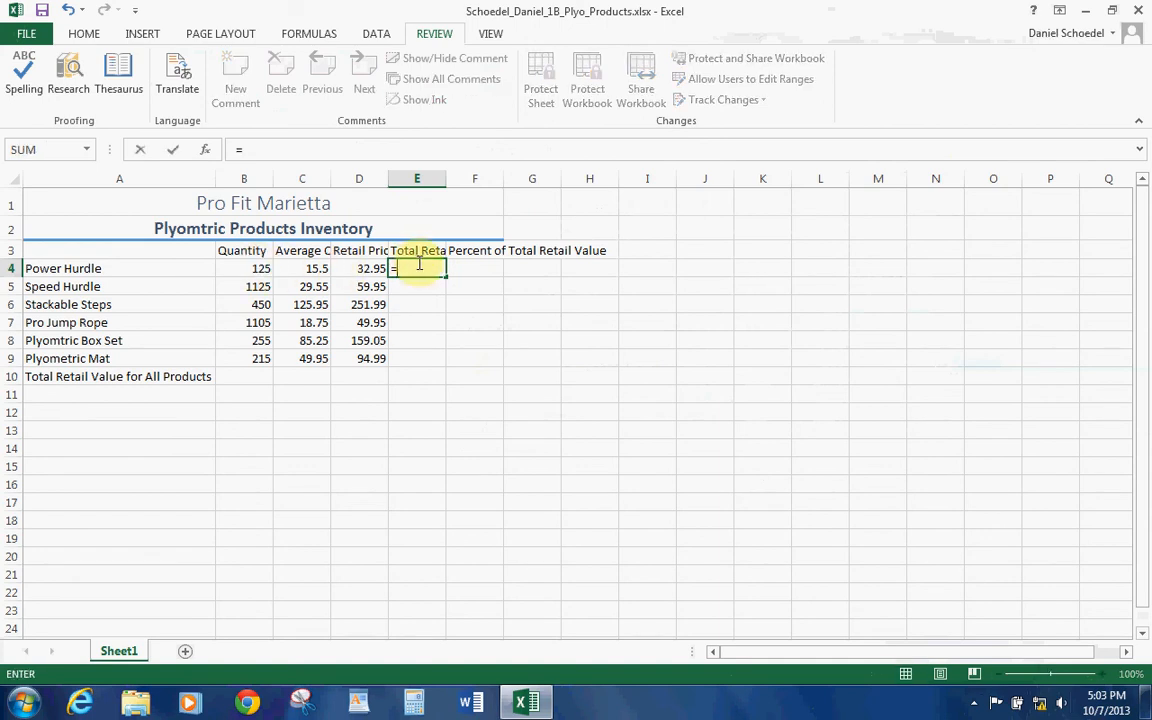
click(258, 266)
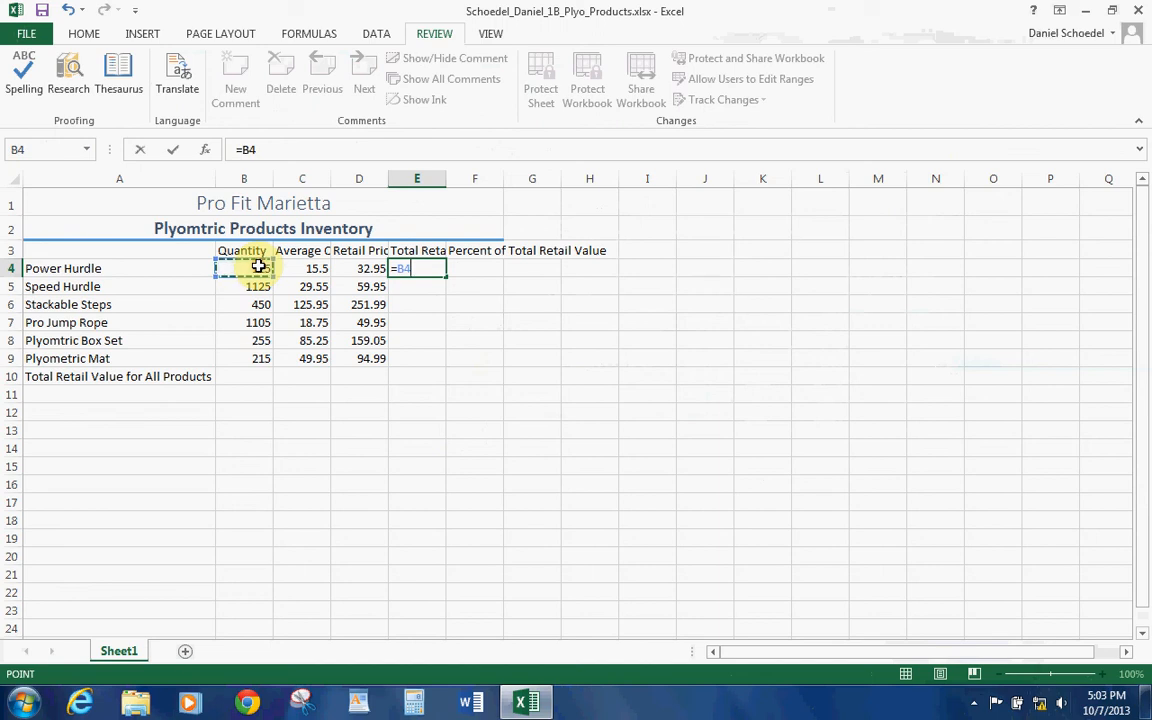
text(*)
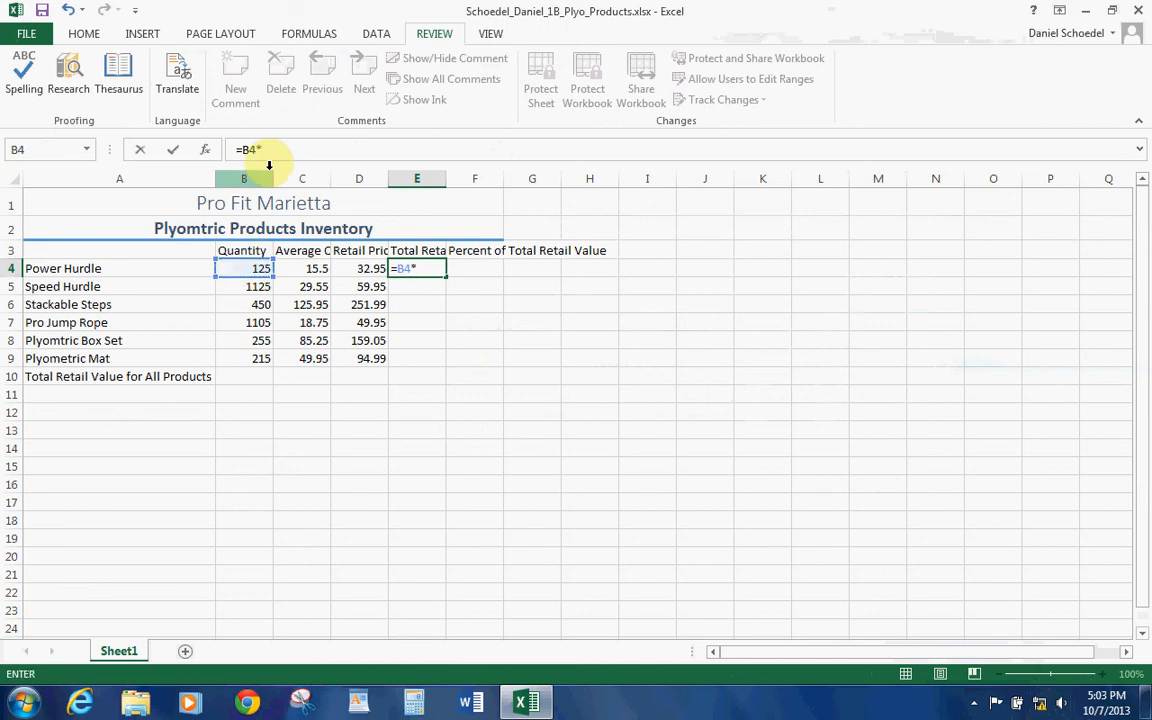
click(371, 270)
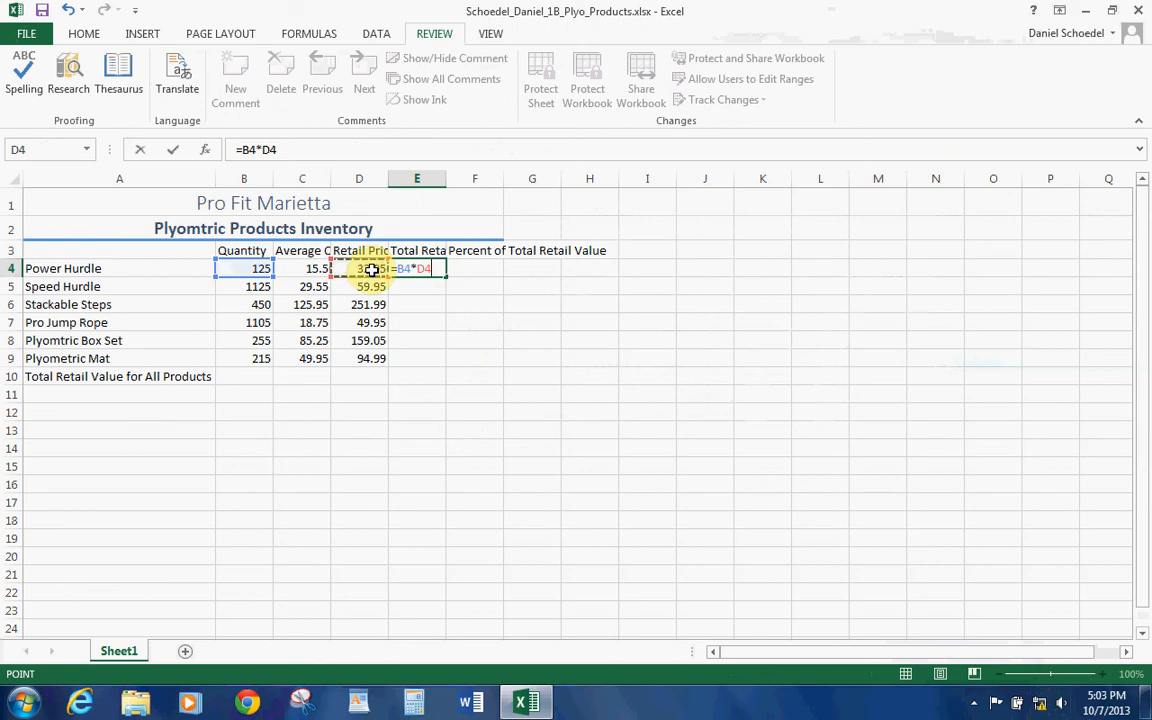
key(Return)
Step: Copy the total retail value formula from E4 down through E9 and save the workbook
click(427, 270)
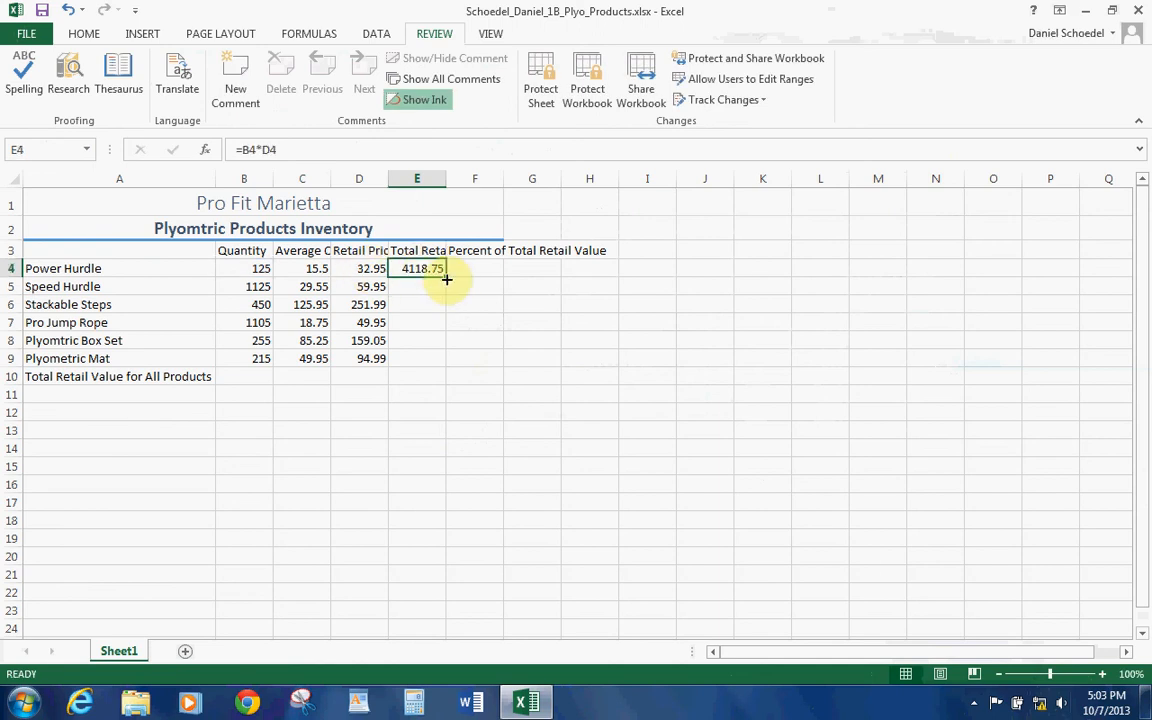
drag(446, 279, 438, 363)
click(438, 286)
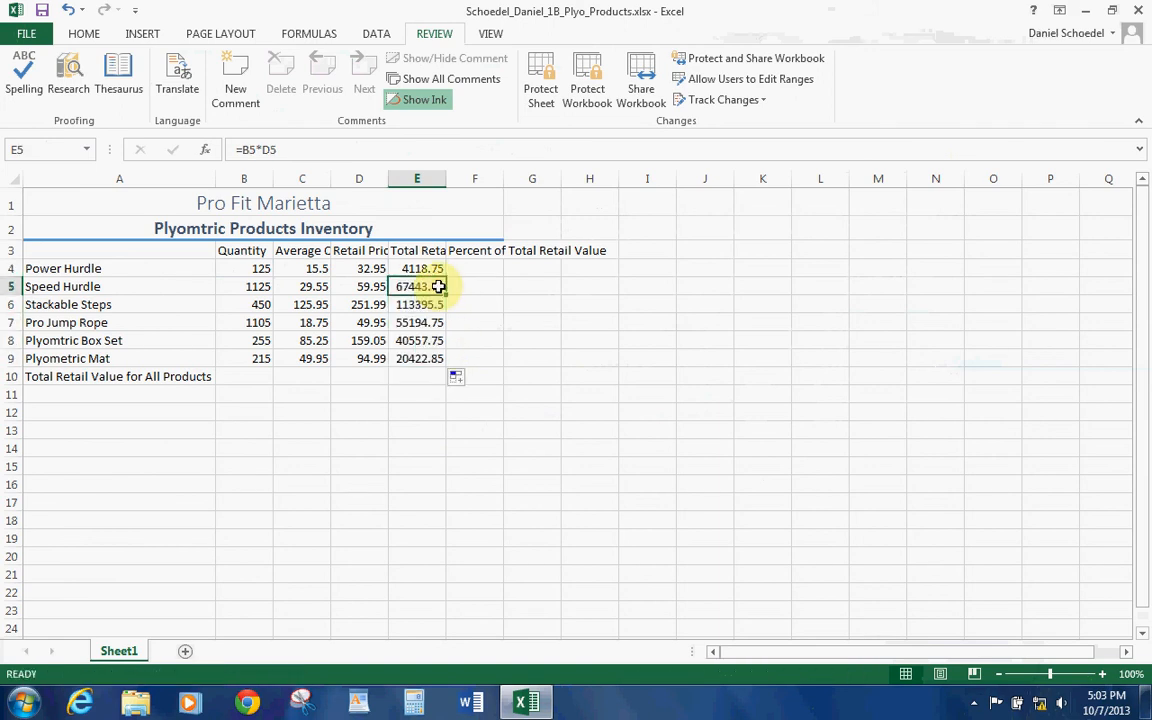
key(Down)
key(Down)
key(Down)
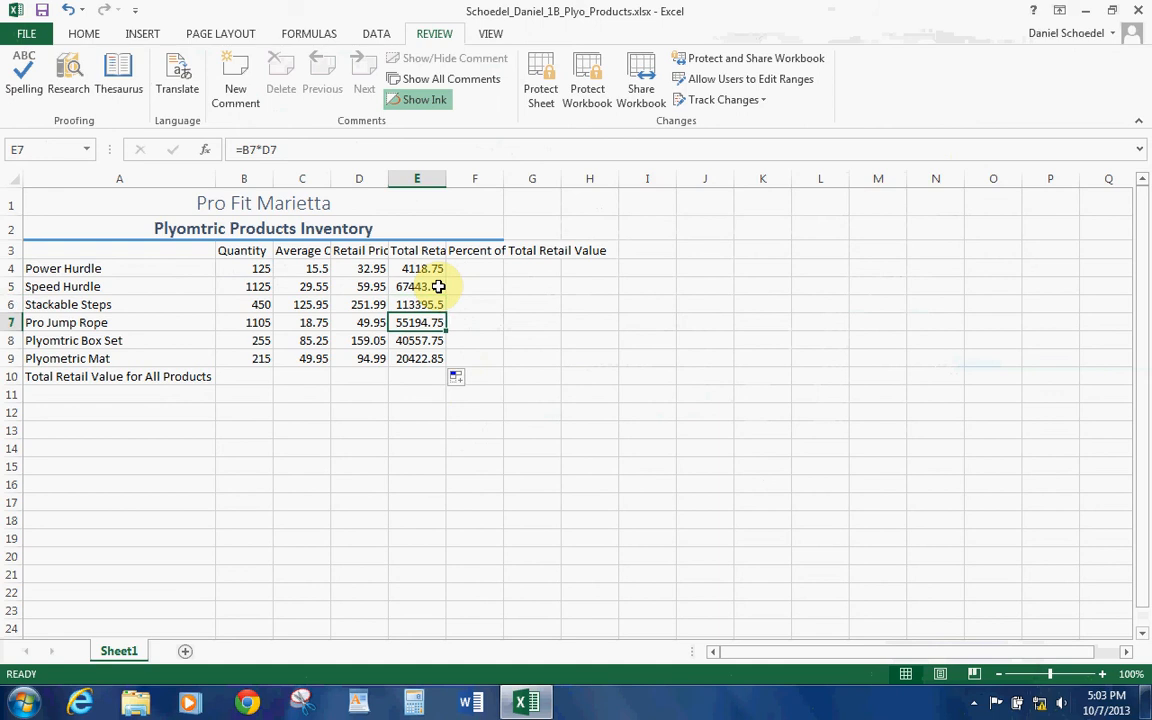
key(Down)
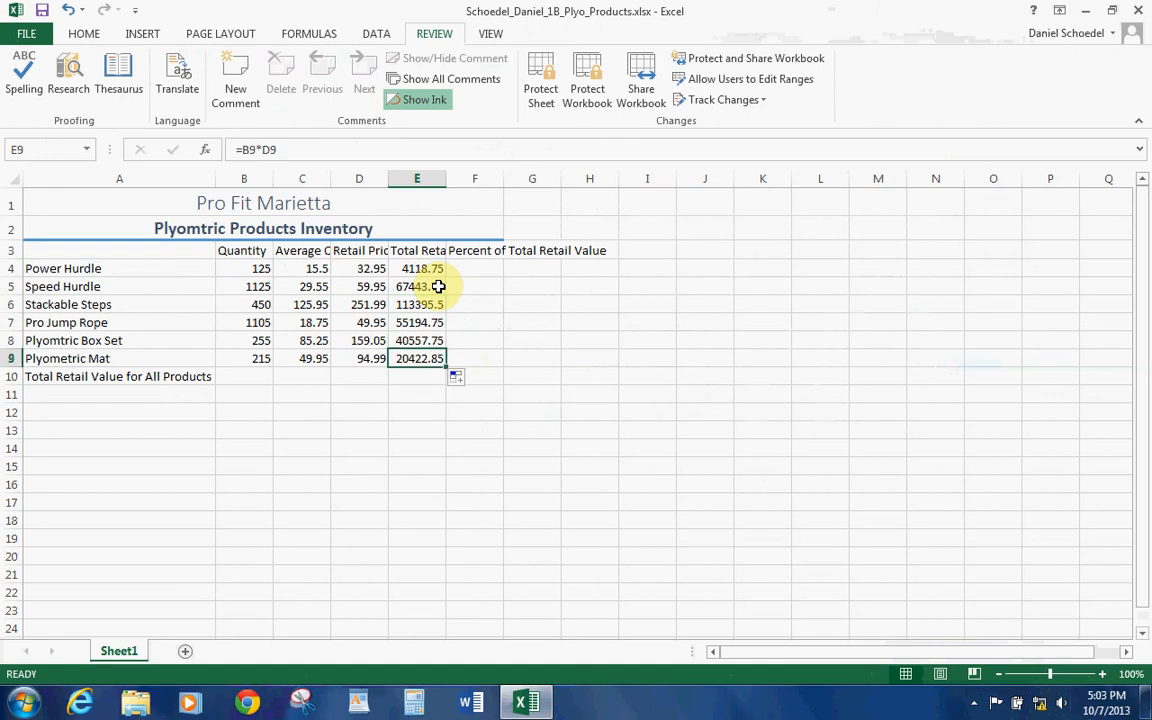
click(40, 15)
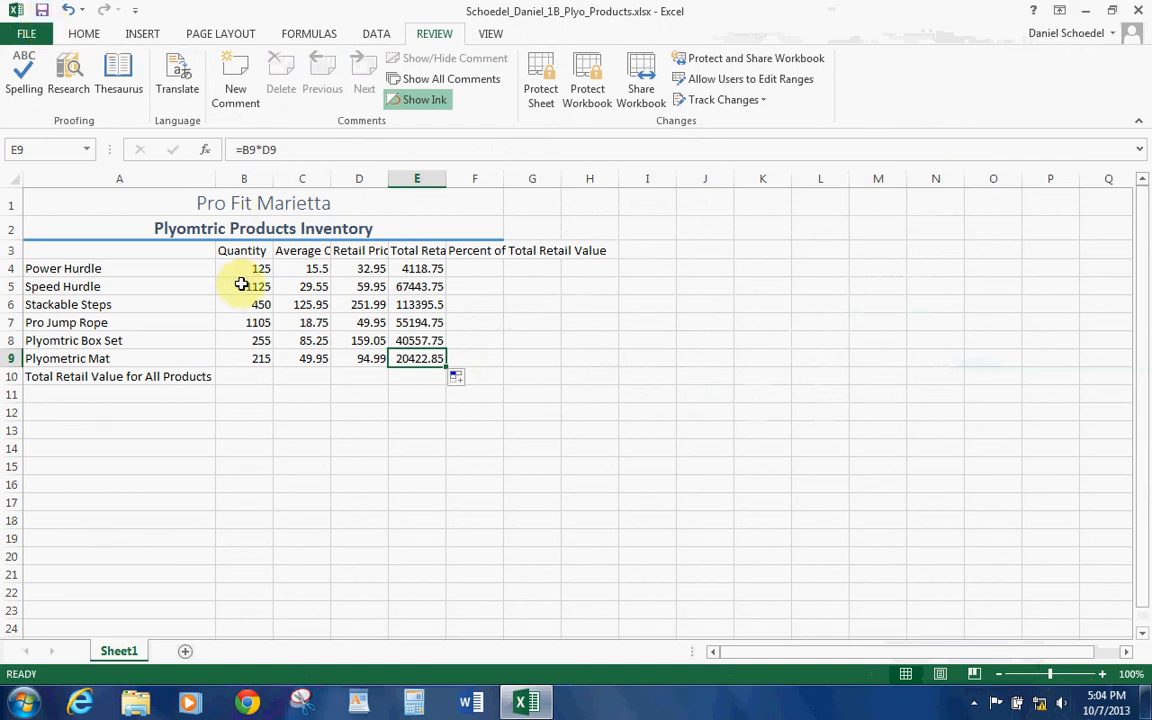
Step: Apply the Comma Style number format to the range C5:E8
click(303, 287)
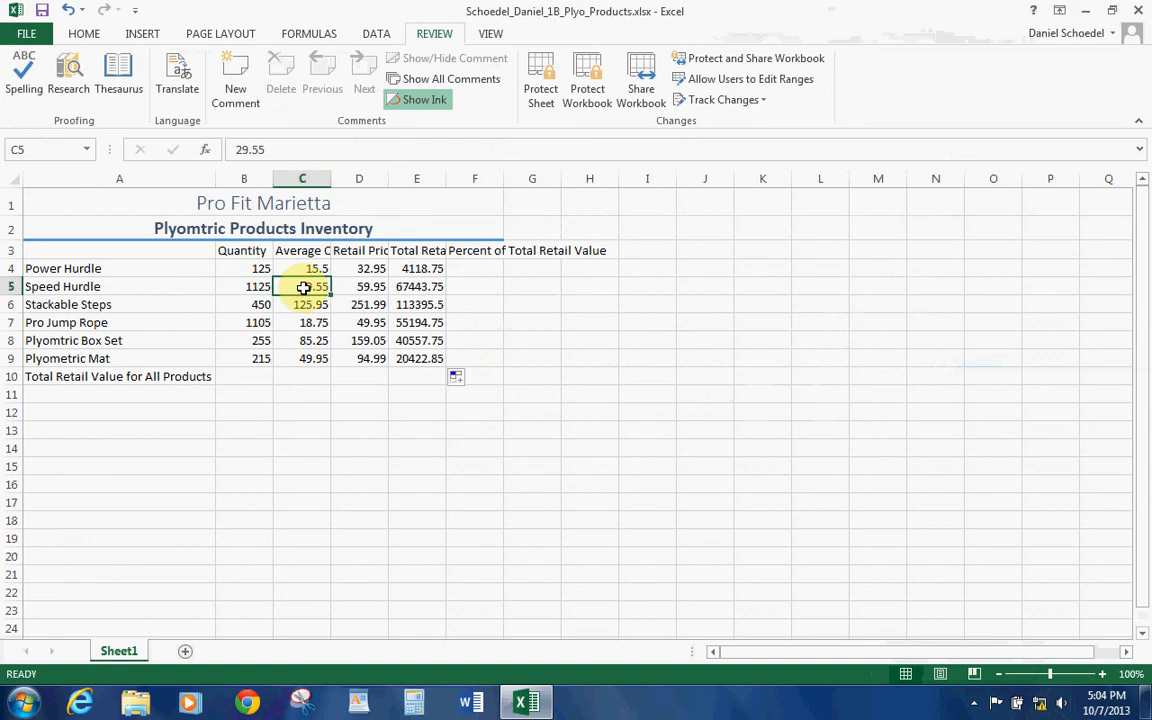
drag(290, 288, 410, 340)
click(84, 33)
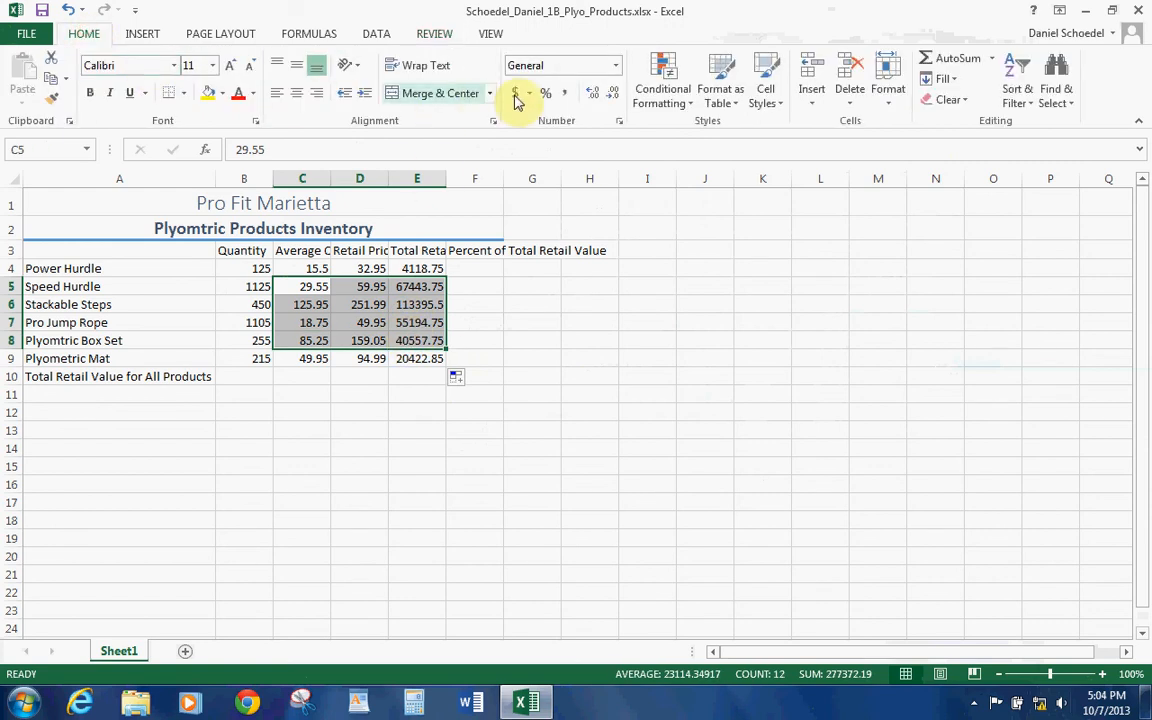
click(566, 95)
Step: Apply the Accounting Number Format to C4:E4 and the Comma Style to C9:E9
drag(313, 270, 440, 275)
click(512, 94)
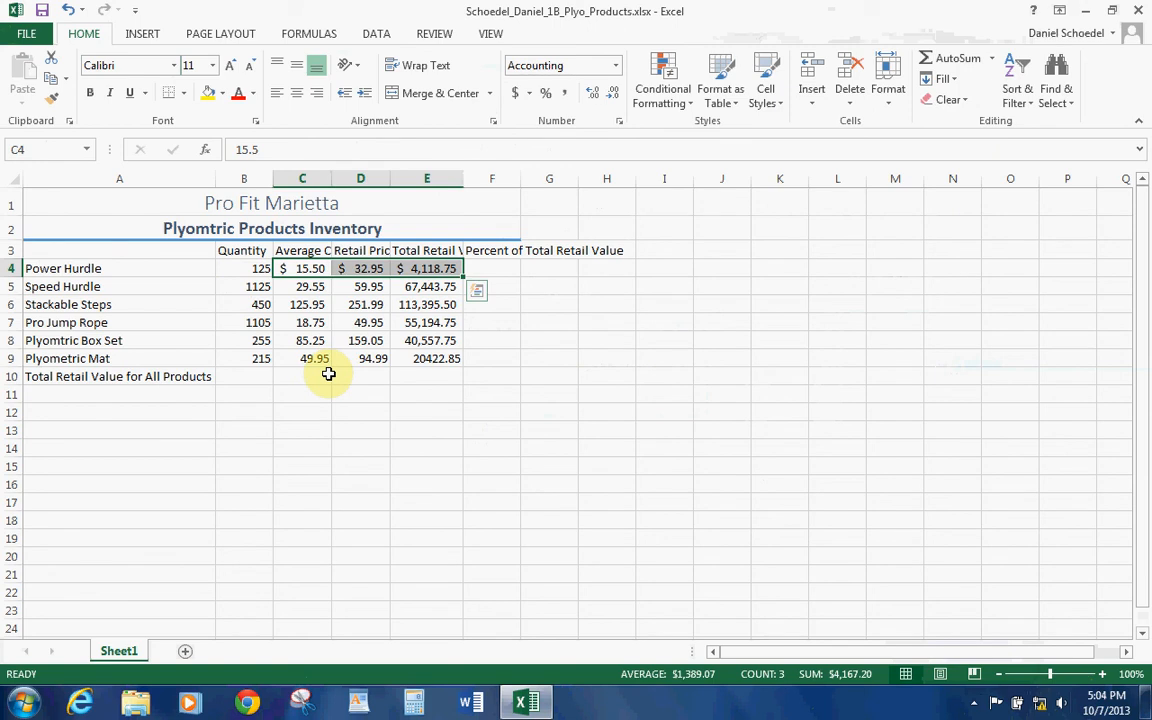
drag(304, 366, 419, 360)
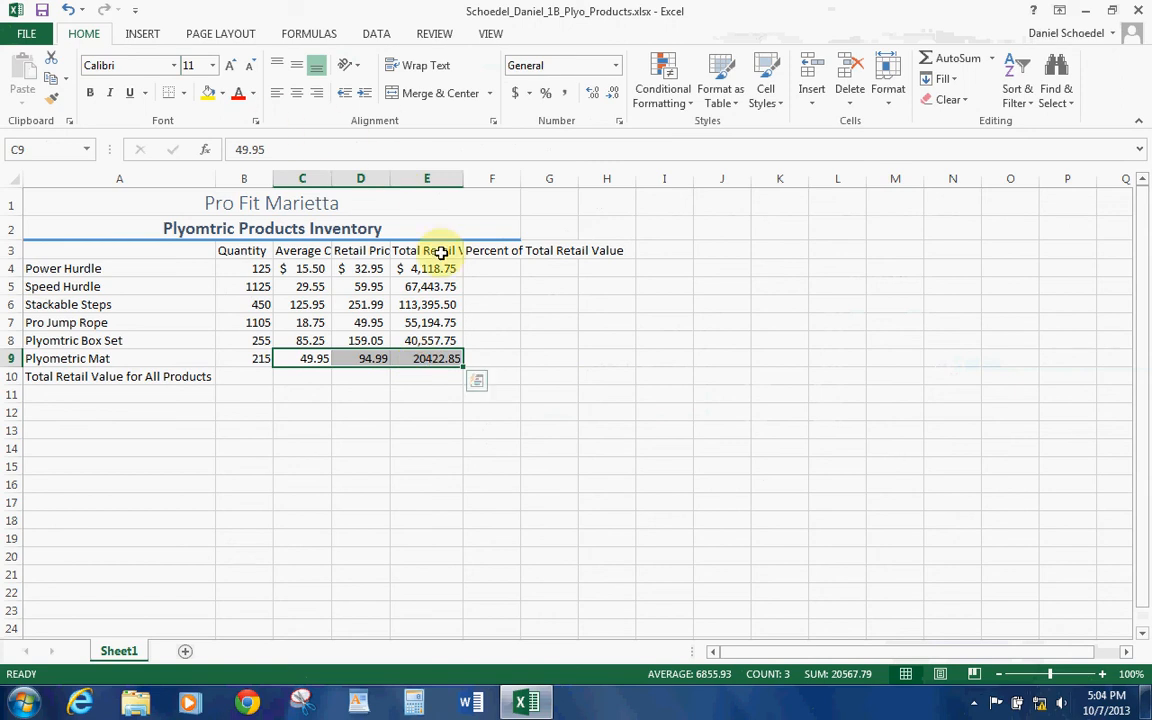
click(565, 93)
Step: Total E4:E9 in E10 with AutoSum and apply the Total cell style to E10
click(431, 377)
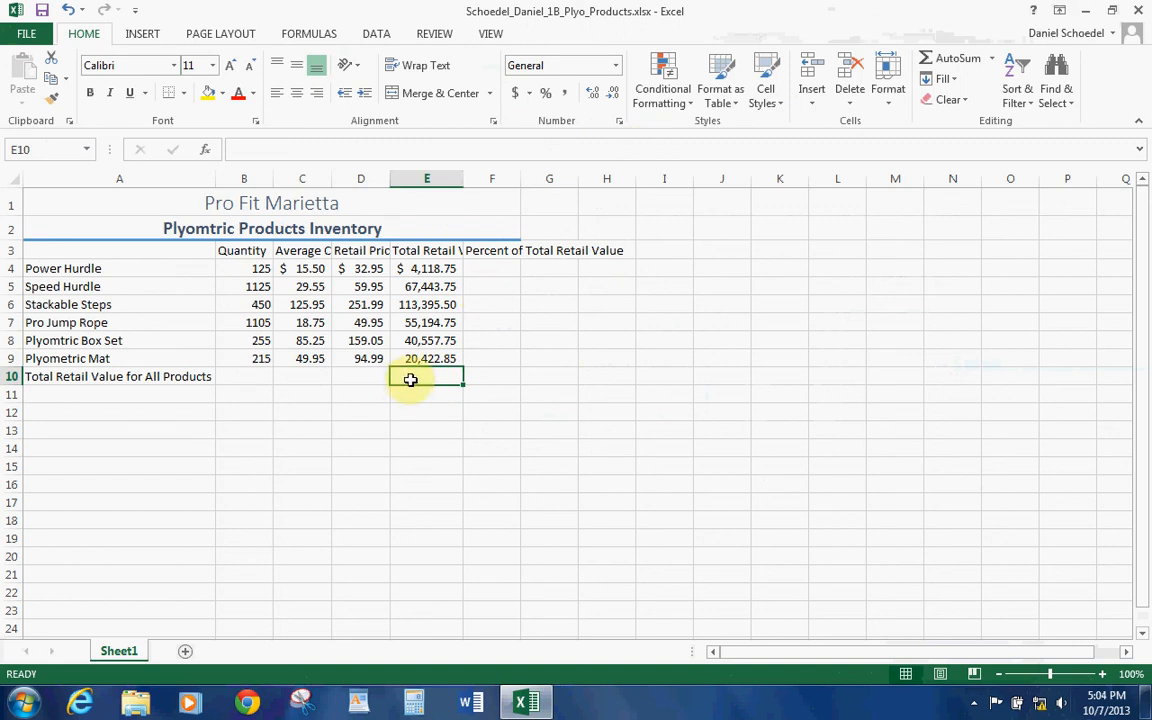
click(963, 64)
key(Return)
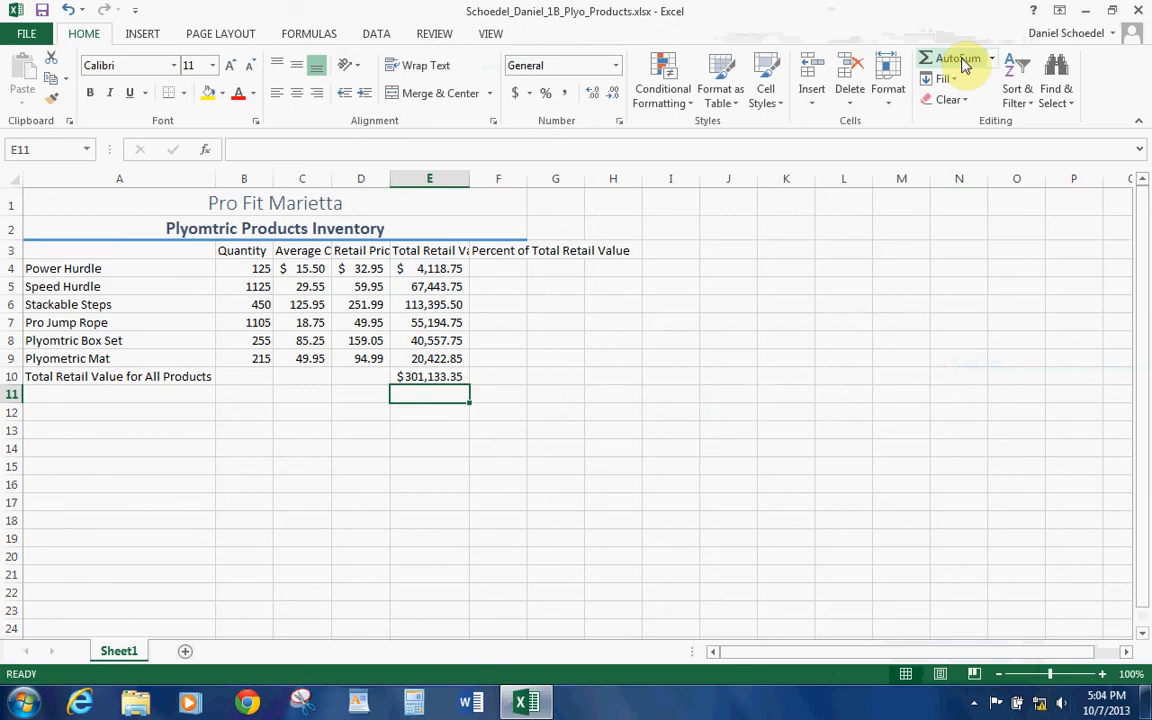
click(415, 375)
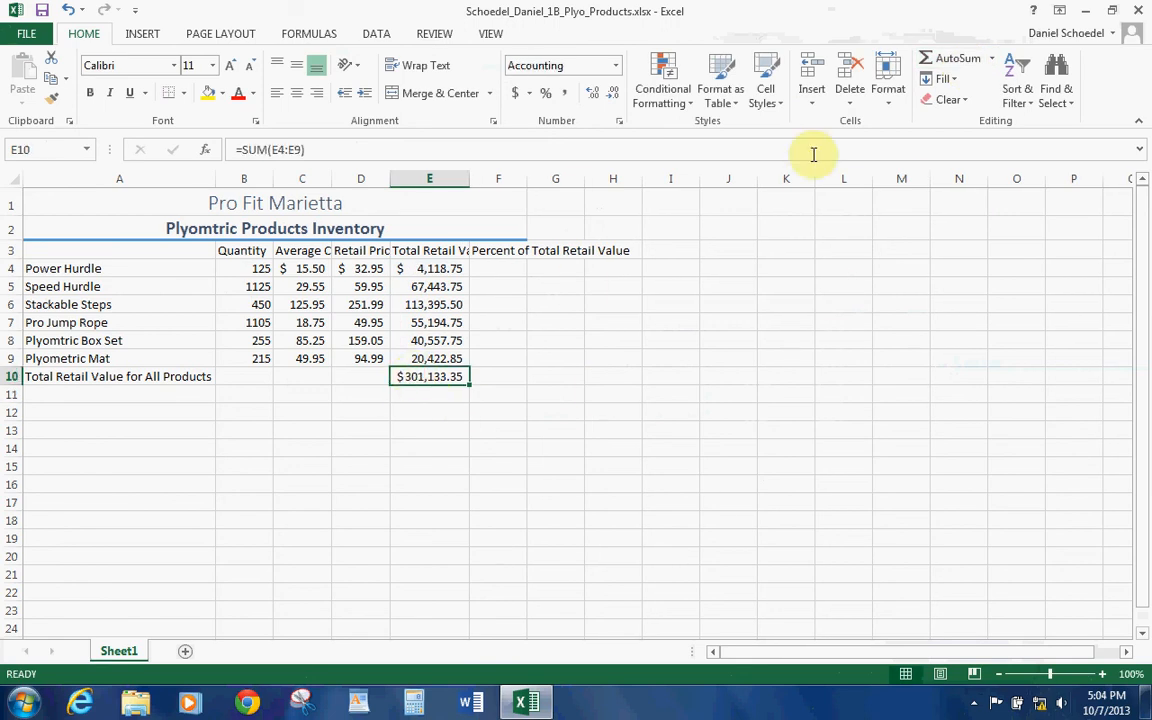
click(772, 98)
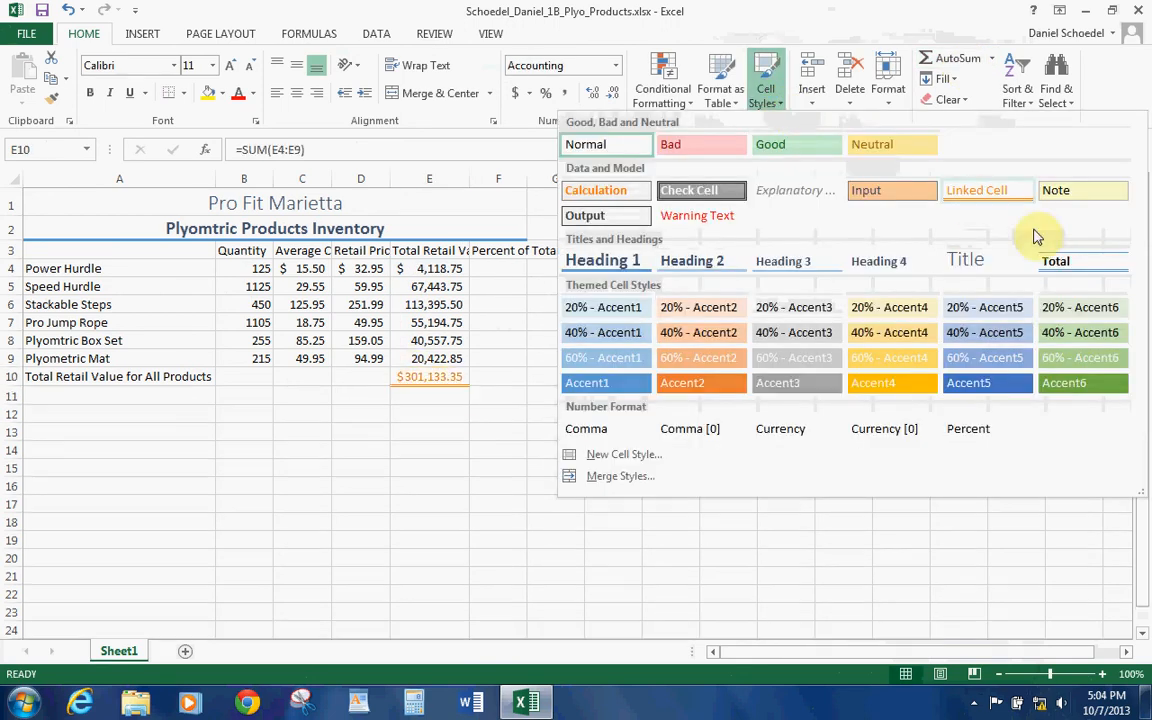
click(1074, 262)
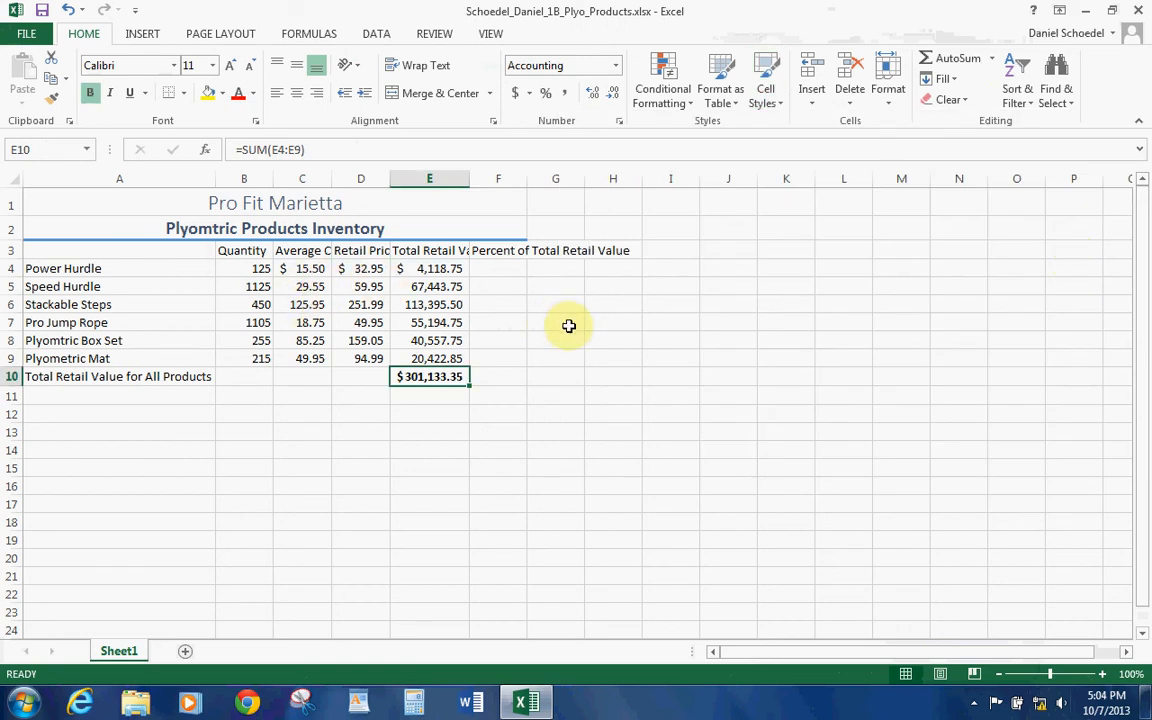
Step: Enter the formula =E4/E10 in F4 to calculate Power Hurdle's percent of total retail value
click(490, 264)
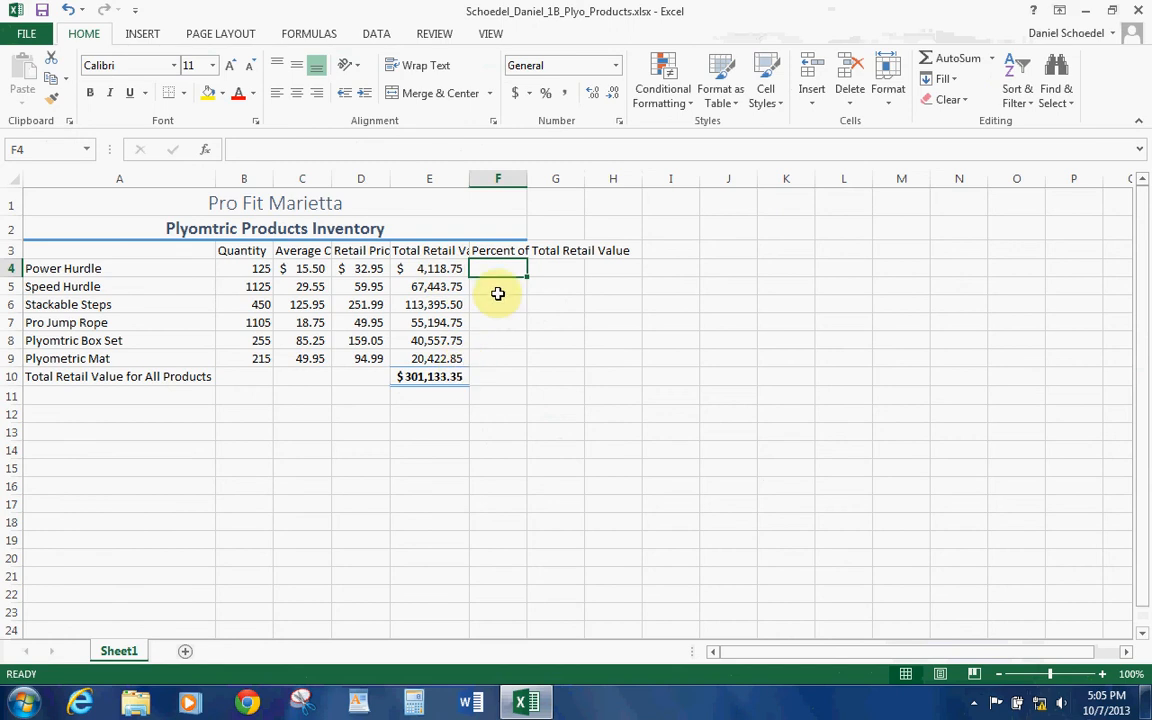
text(=)
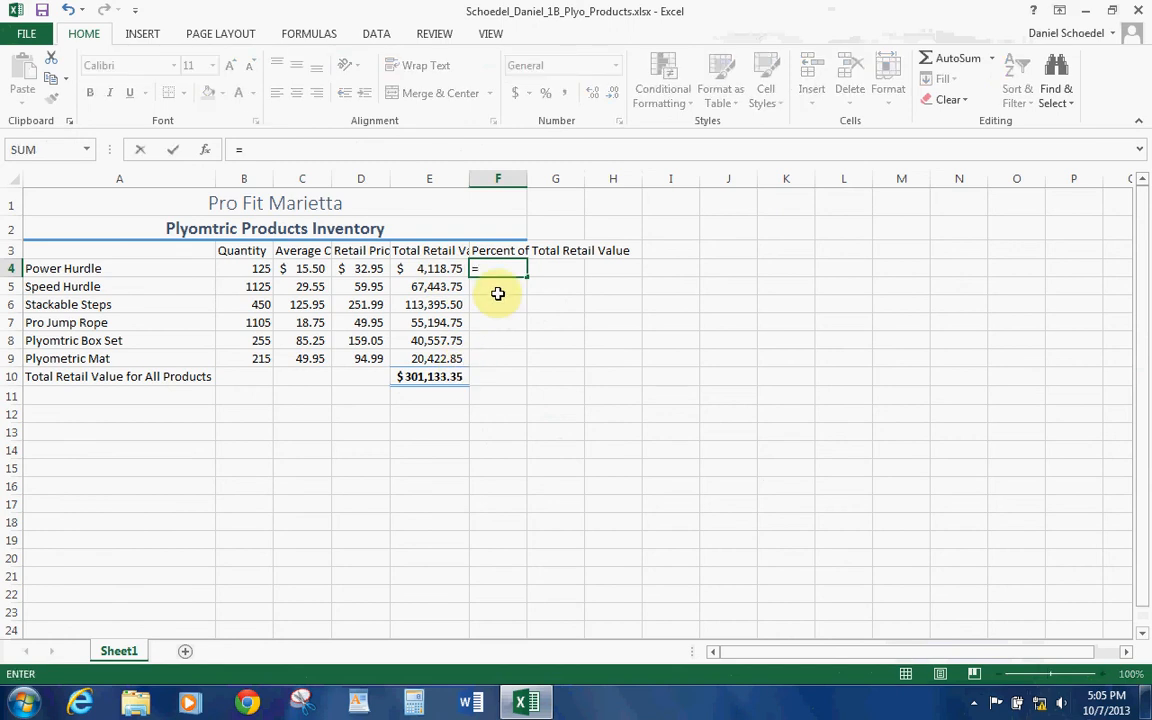
click(451, 268)
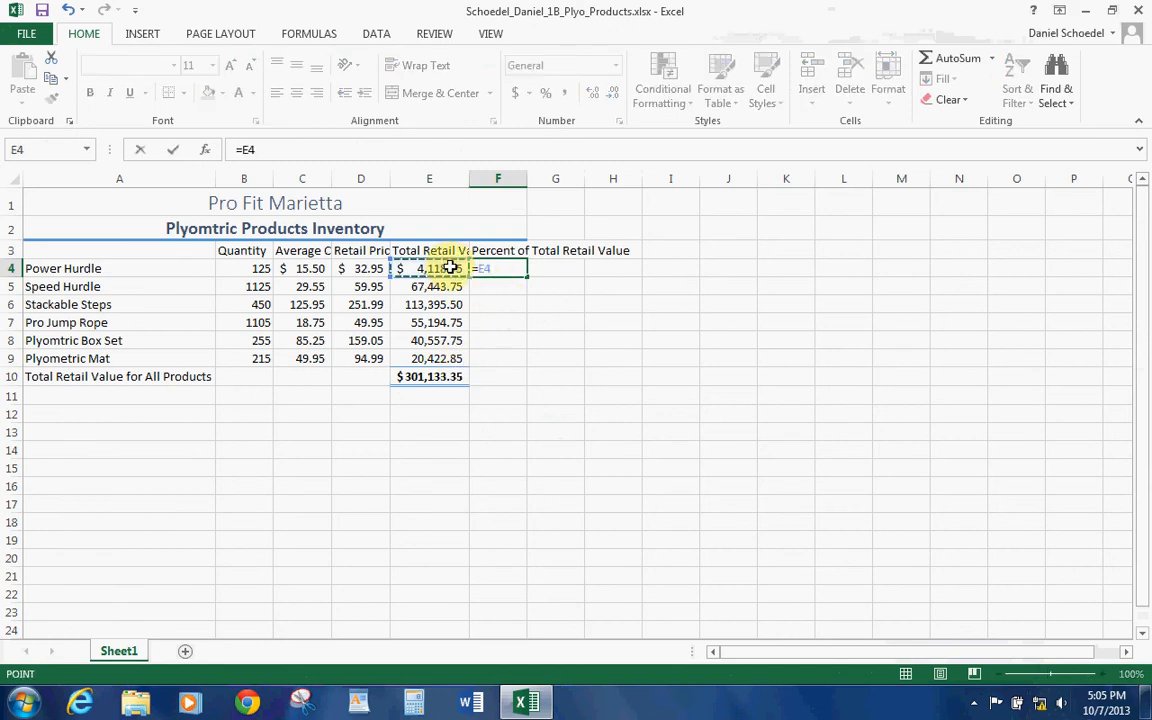
text(/)
click(443, 376)
key(Return)
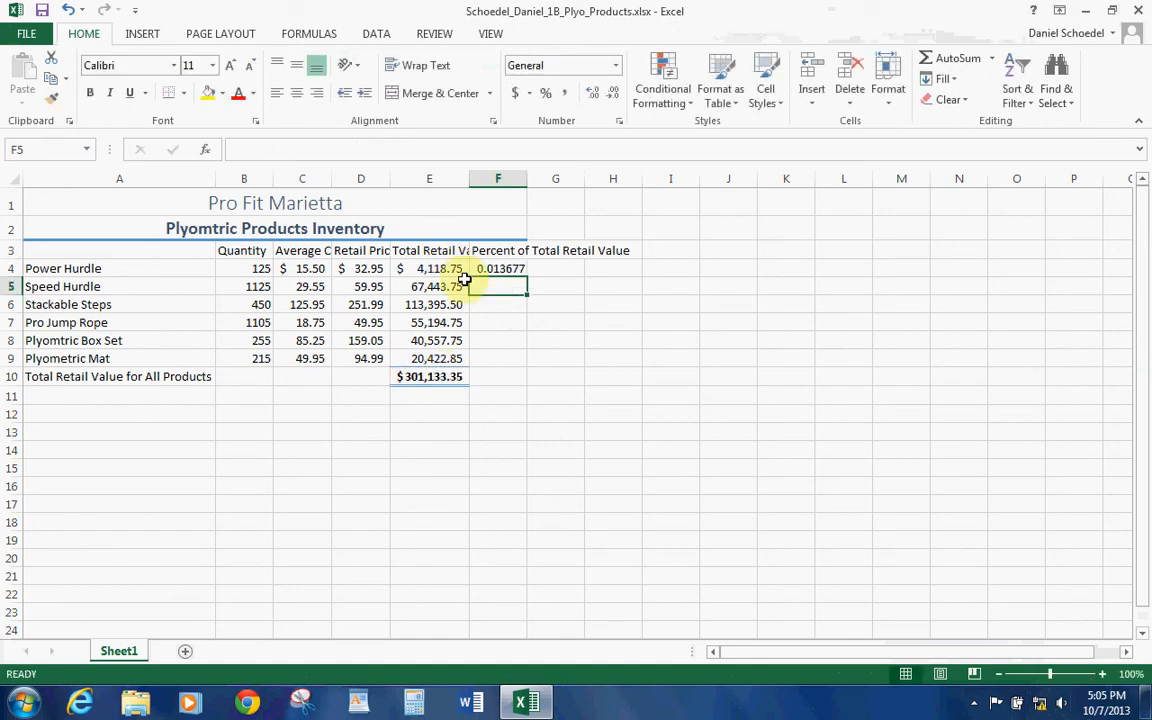
Step: Try to copy the percent formula from F4 down through F9 with relative references
click(505, 270)
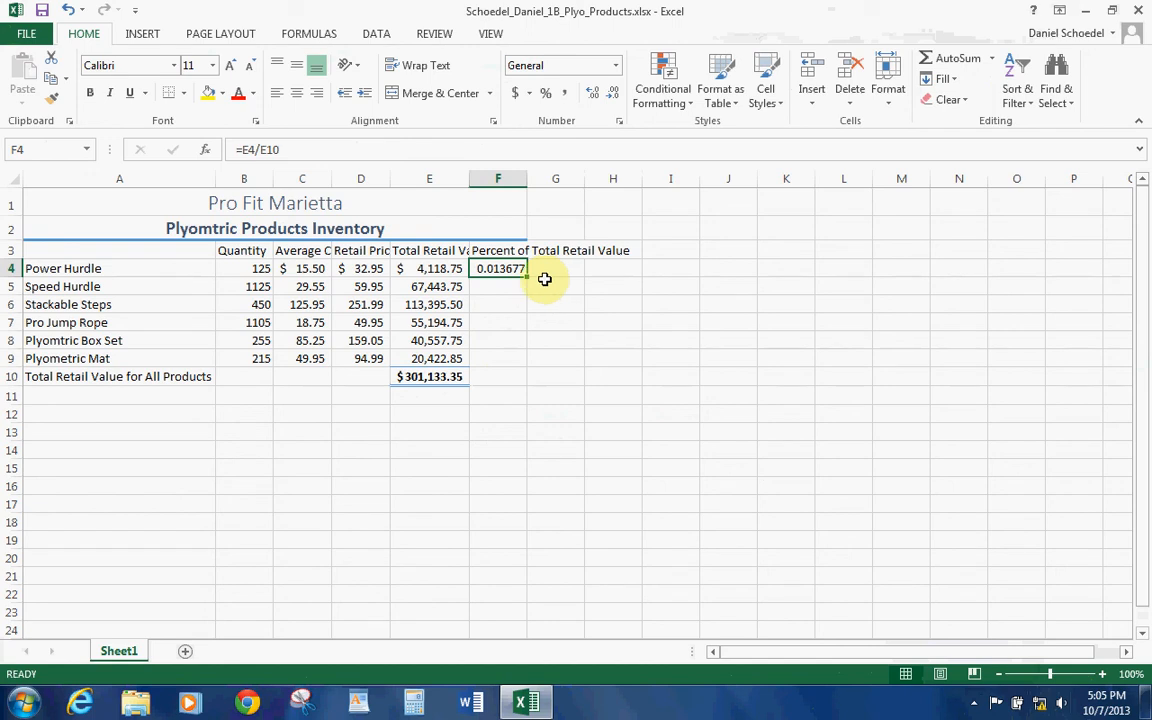
drag(526, 277, 523, 364)
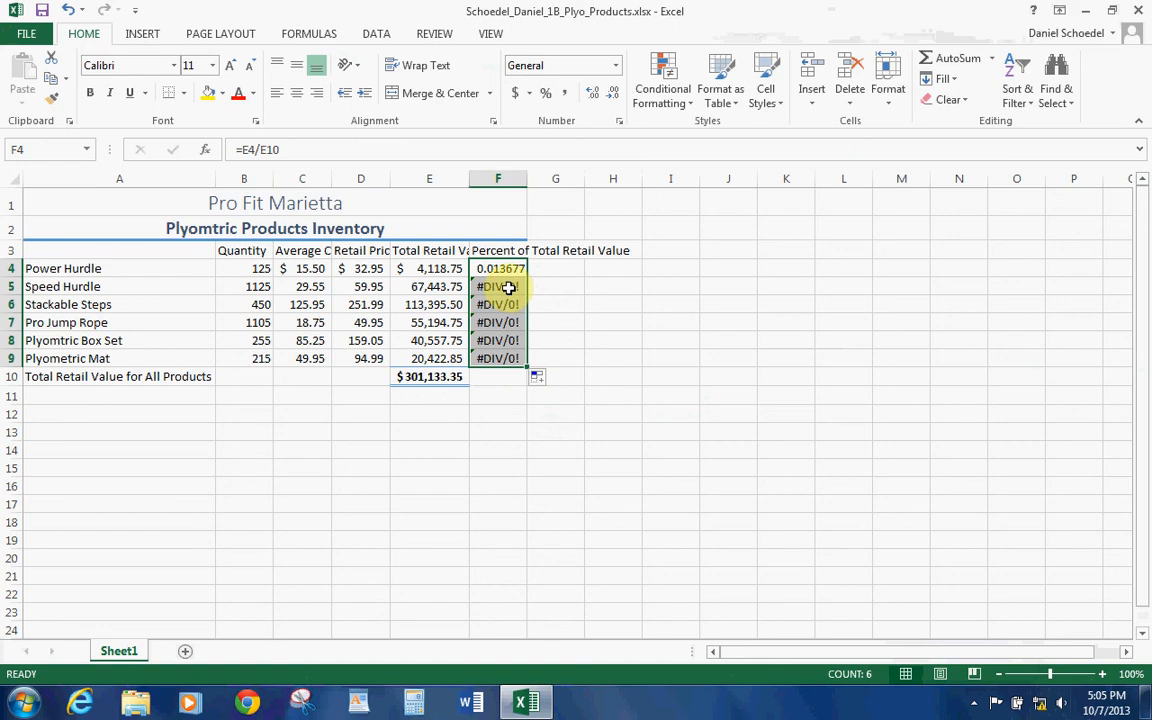
key(ctrl+z)
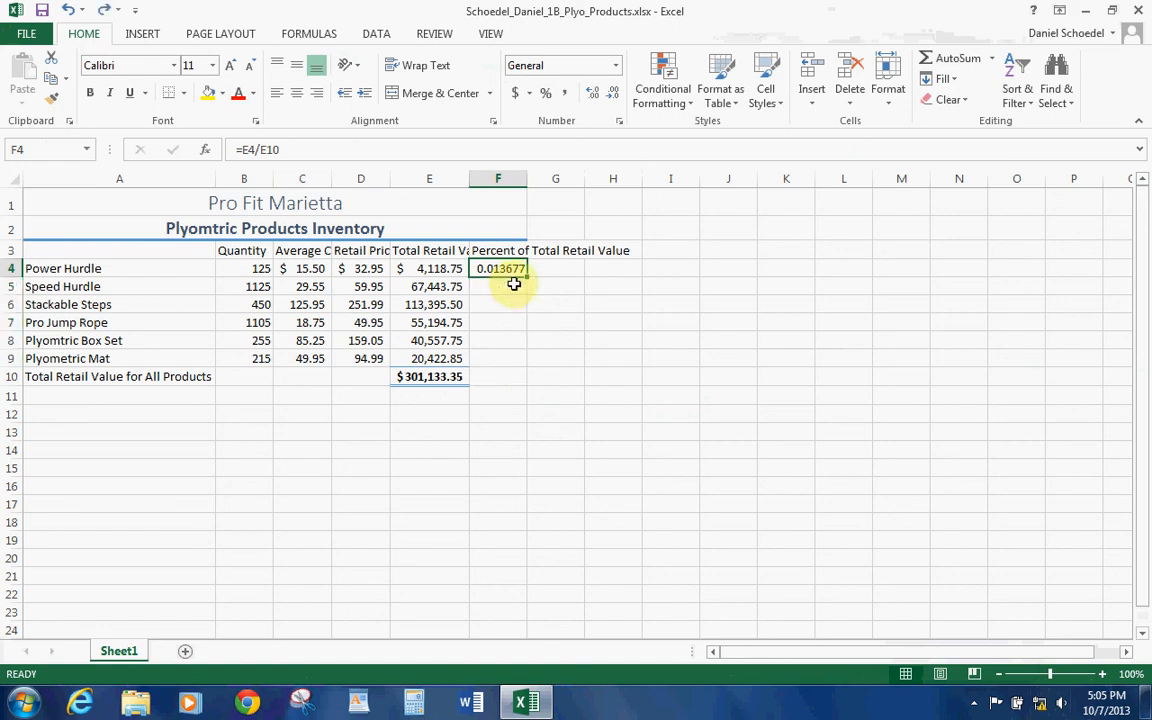
drag(524, 278, 514, 360)
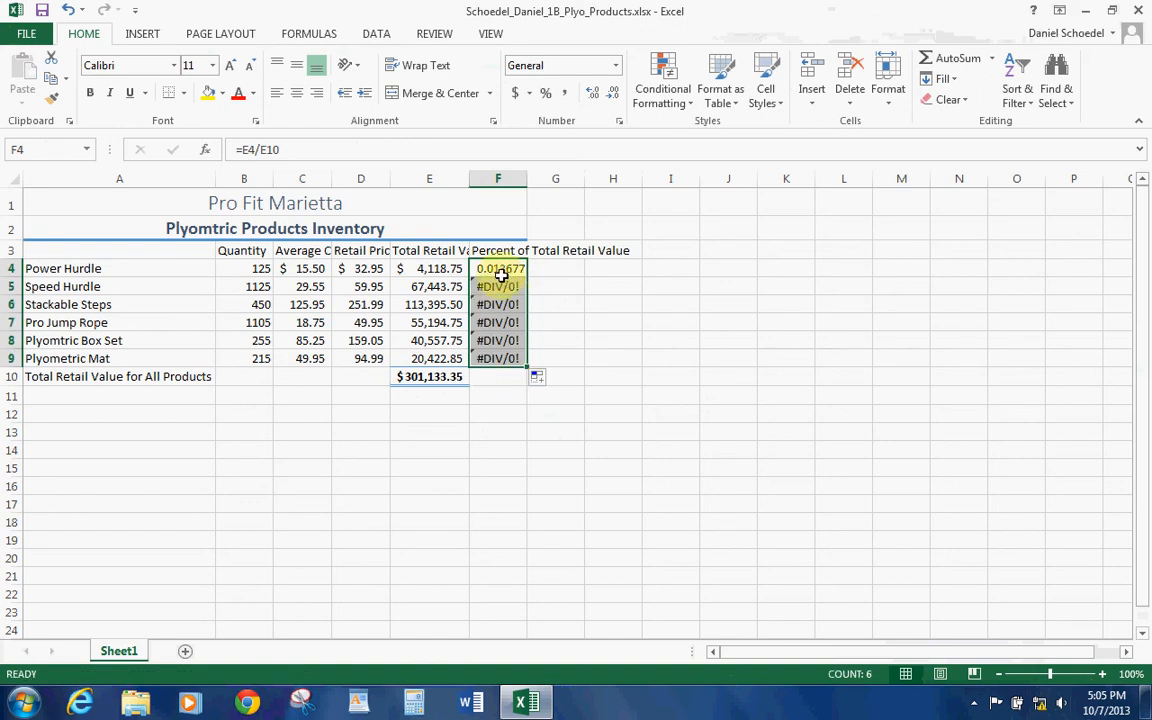
Step: Compare the cell references in the F4 and F5 formulas, and clear the copied formulas from F5:F9
click(499, 267)
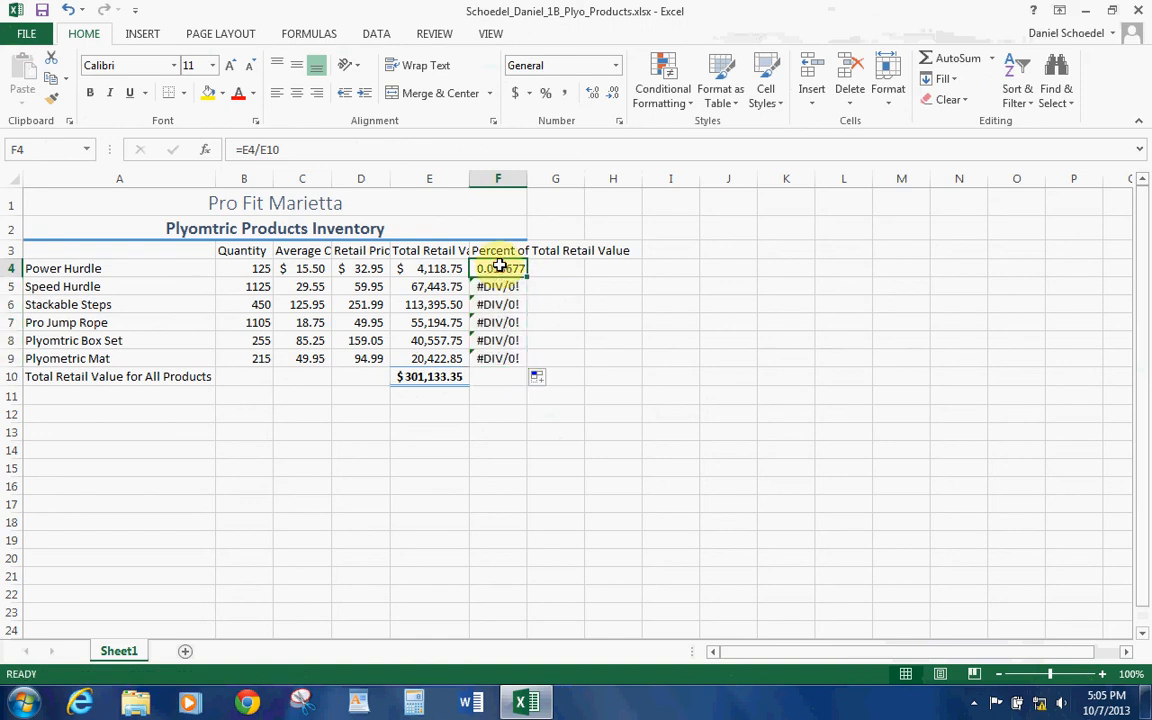
click(499, 286)
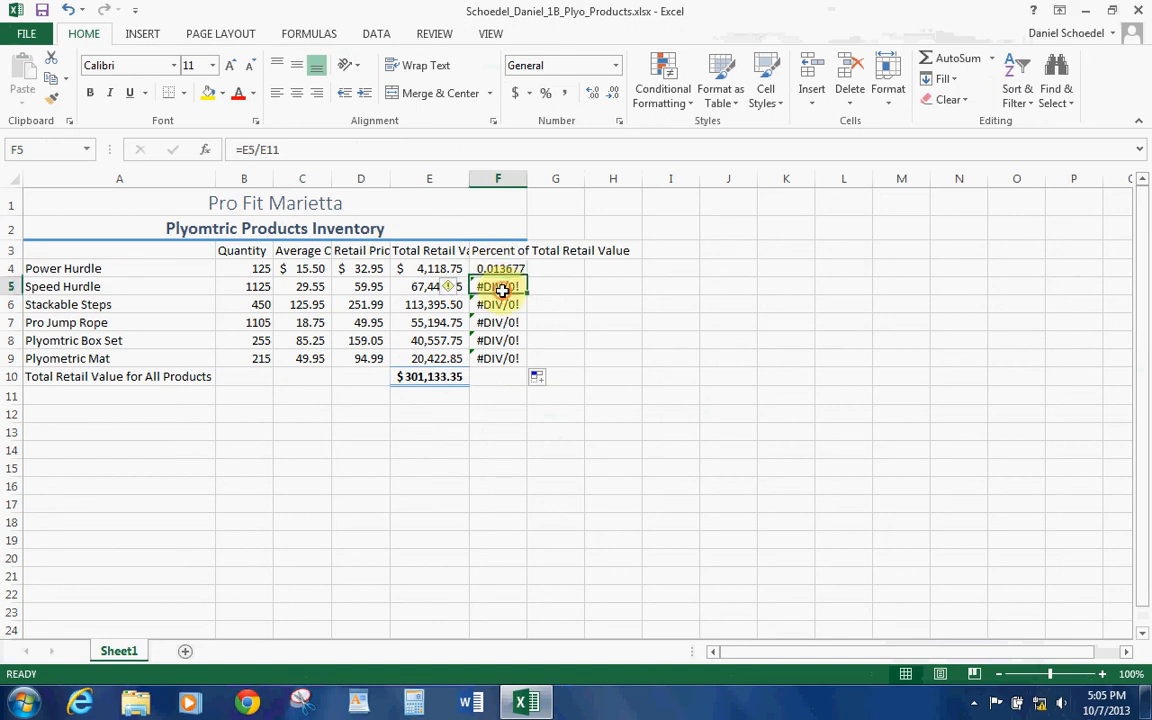
click(271, 150)
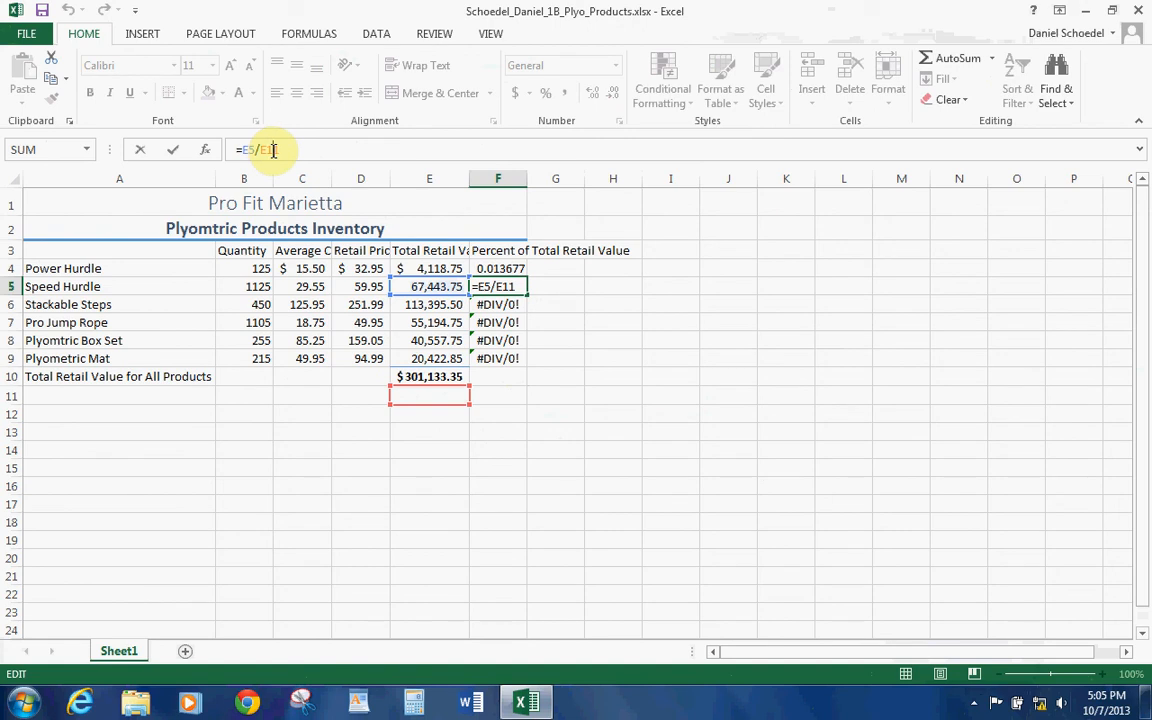
key(Escape)
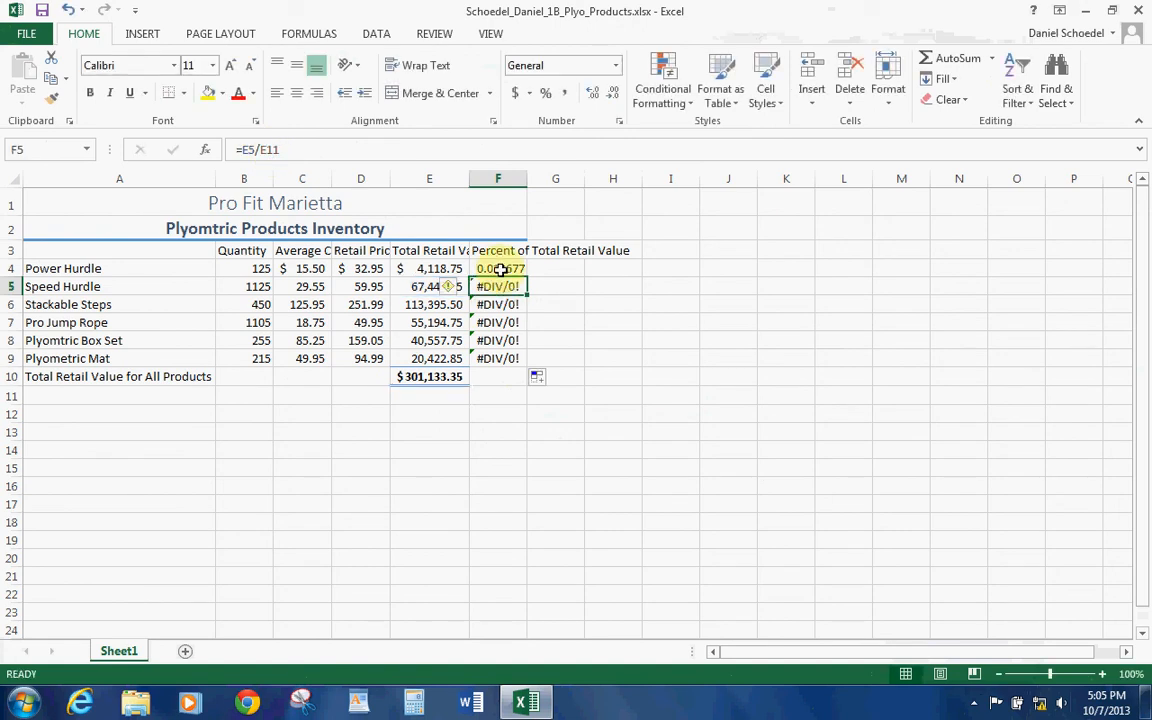
click(496, 268)
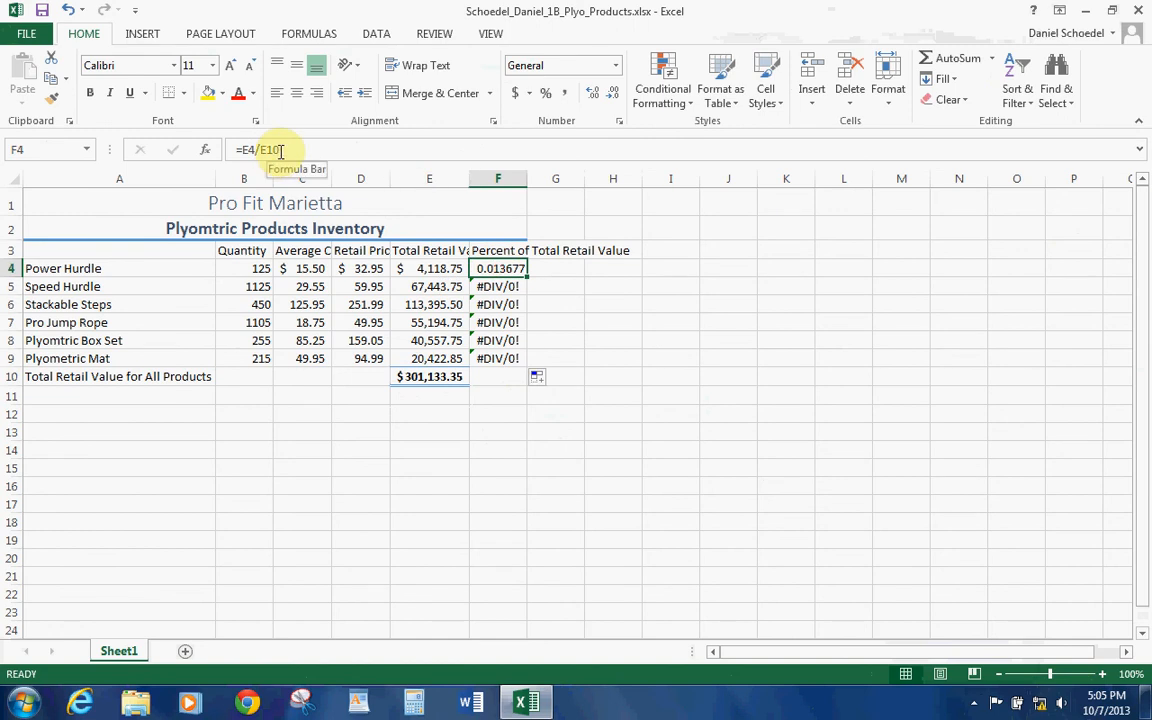
drag(492, 289, 510, 358)
key(Delete)
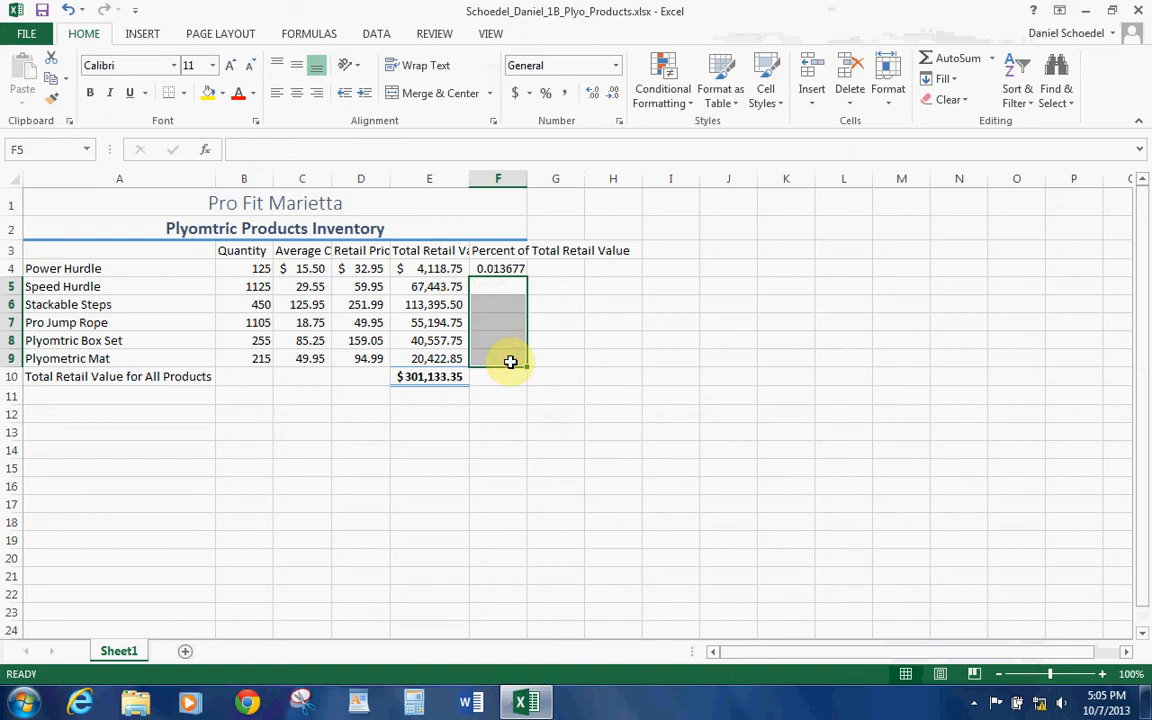
Step: Make the E10 reference in the F4 formula absolute so that it reads =E4/$E$10
click(489, 268)
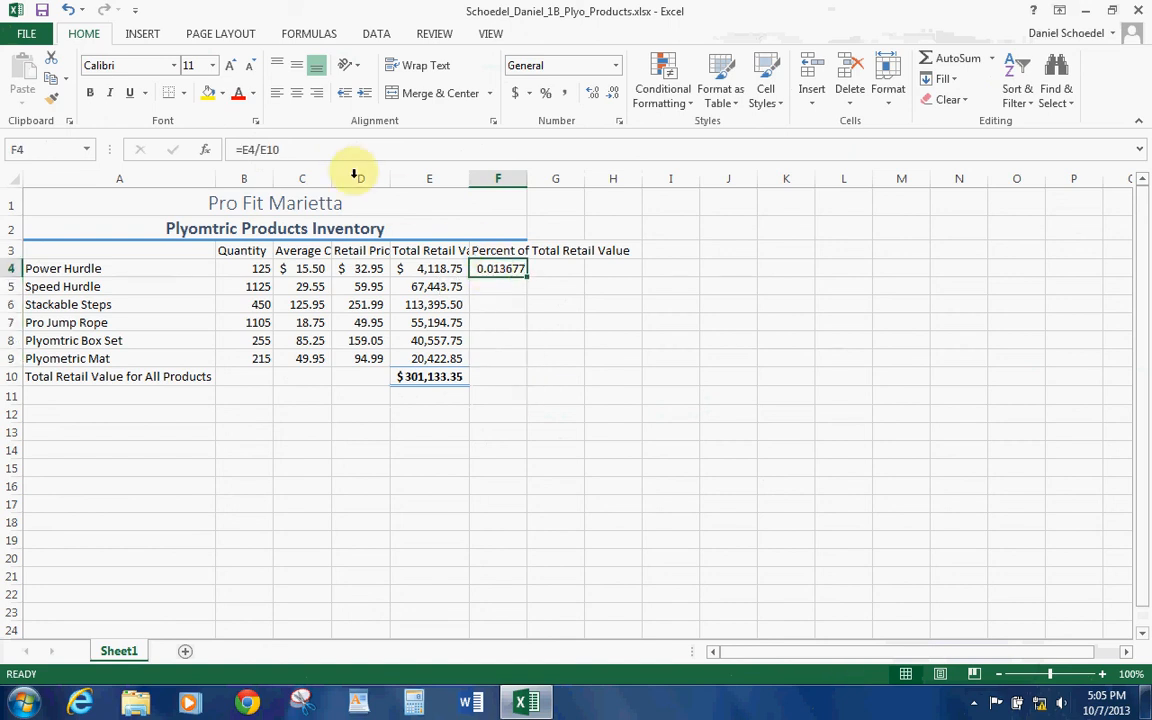
click(272, 150)
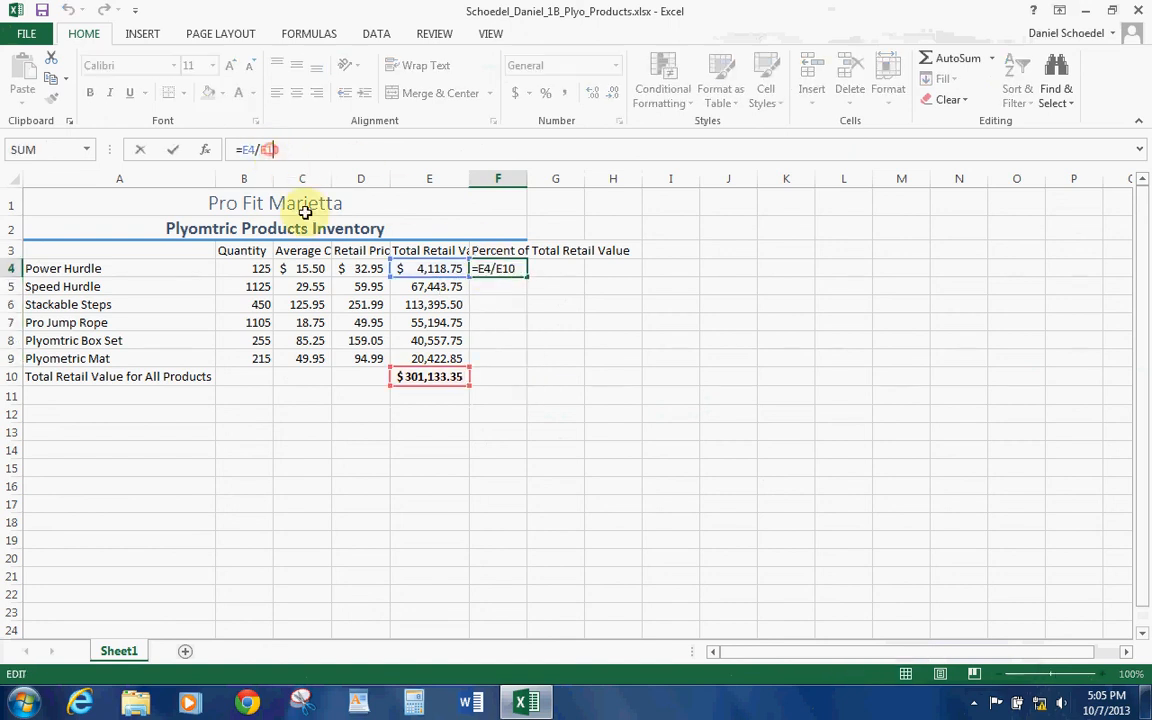
click(273, 149)
key(F4)
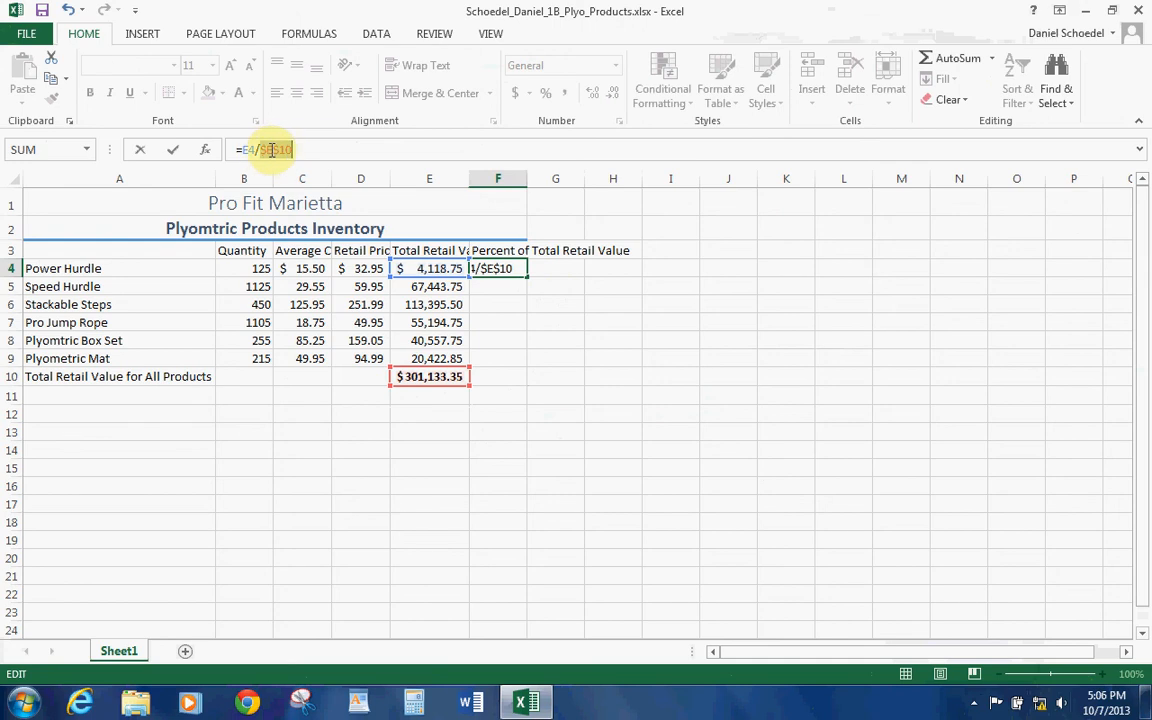
key(Return)
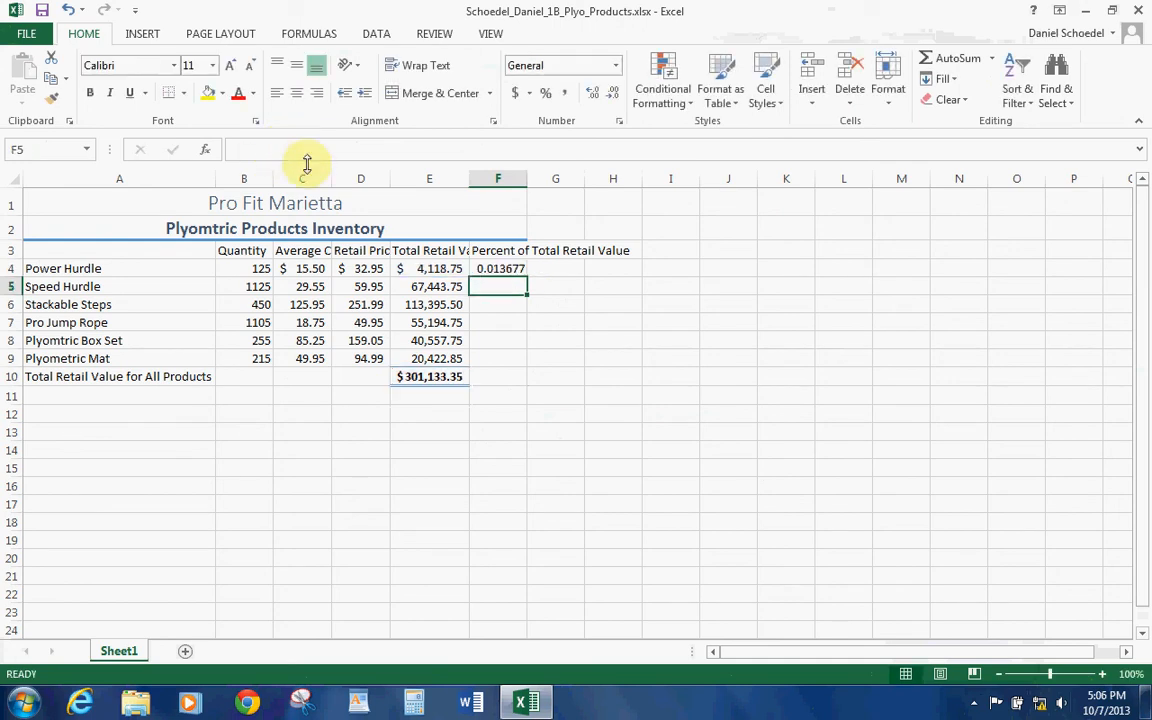
Step: Copy the percent formula with the absolute reference from F4 down through F9 and save the workbook
click(490, 268)
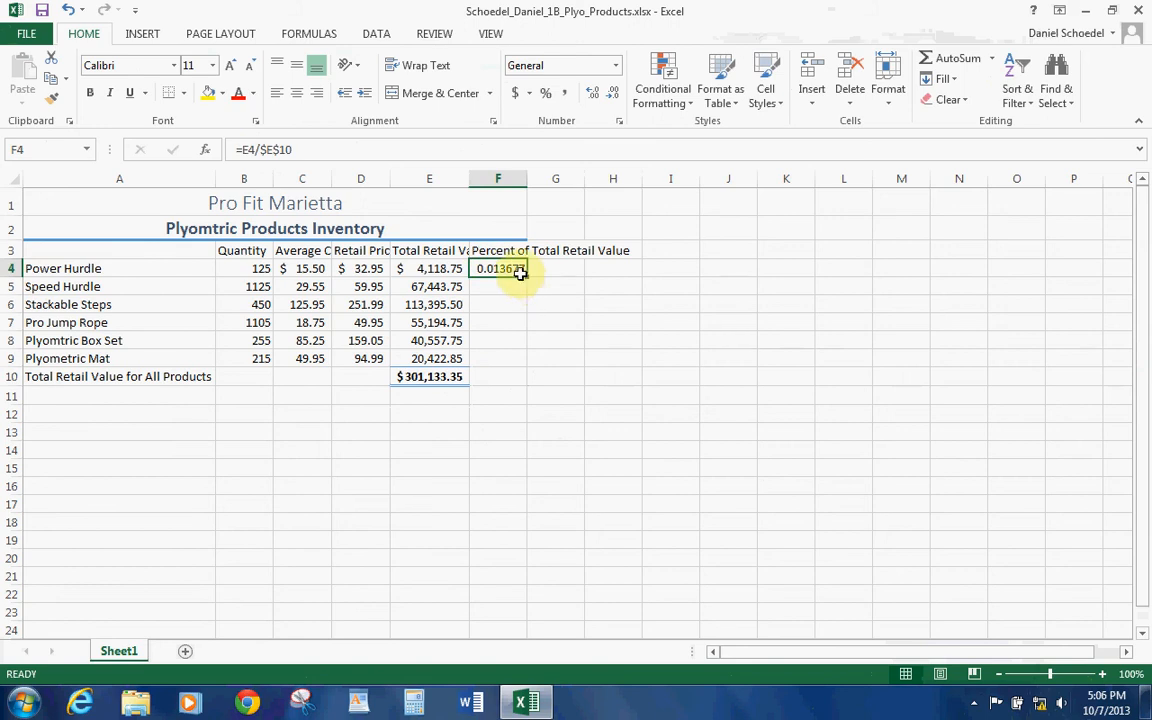
drag(526, 277, 522, 364)
click(510, 340)
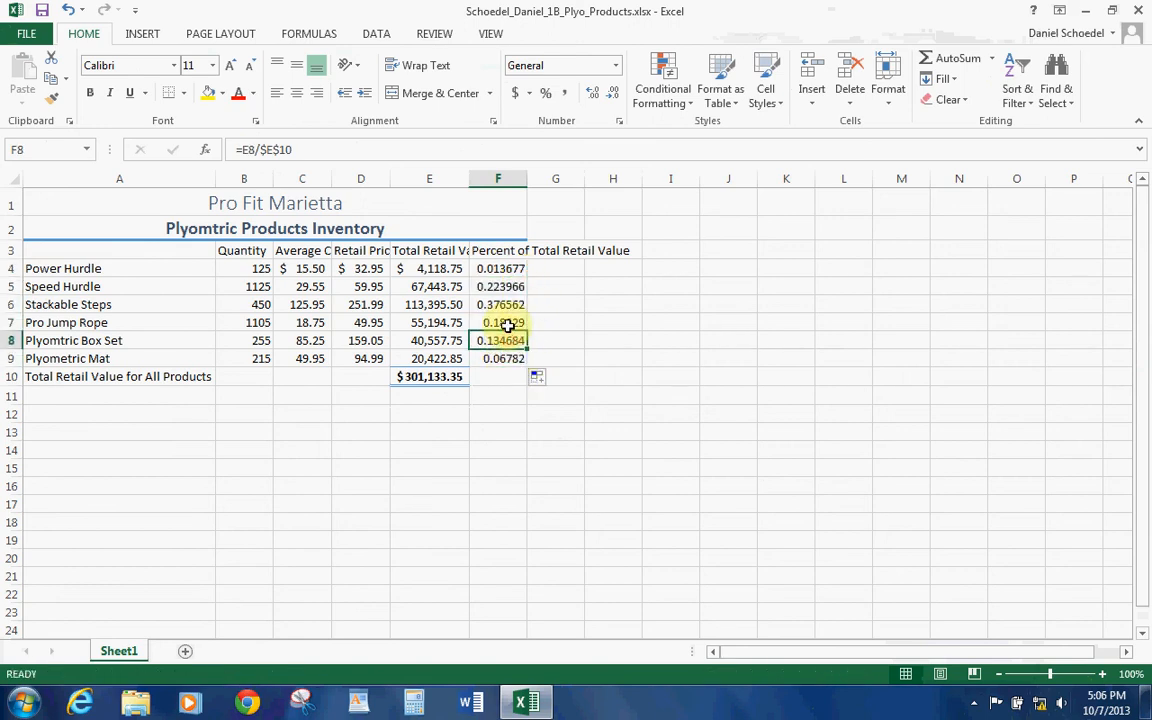
click(505, 322)
click(503, 304)
click(500, 267)
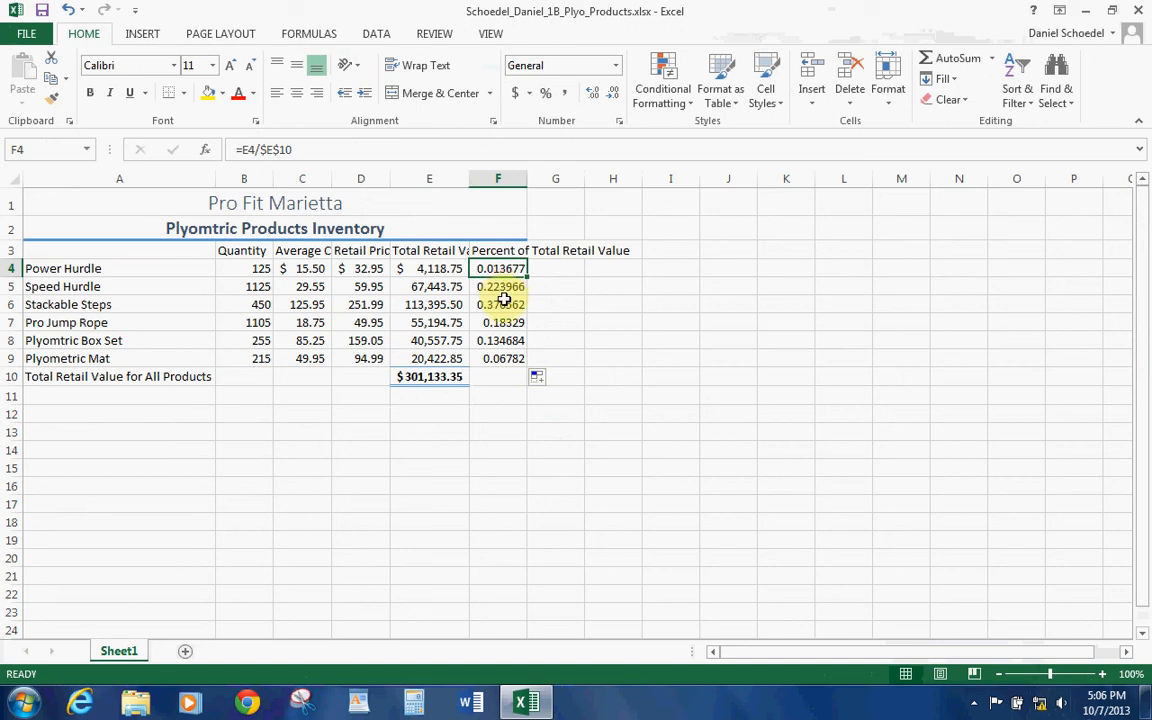
click(44, 14)
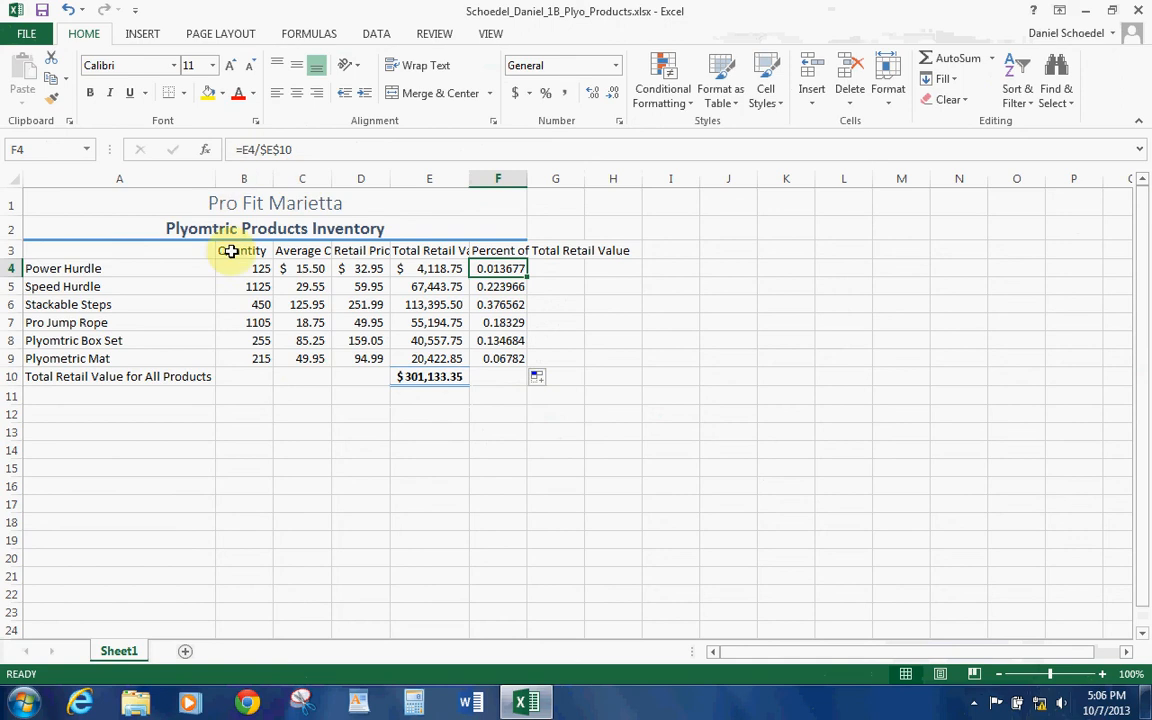
Step: Change the Speed Hurdle quantity in B5 to 995
click(247, 287)
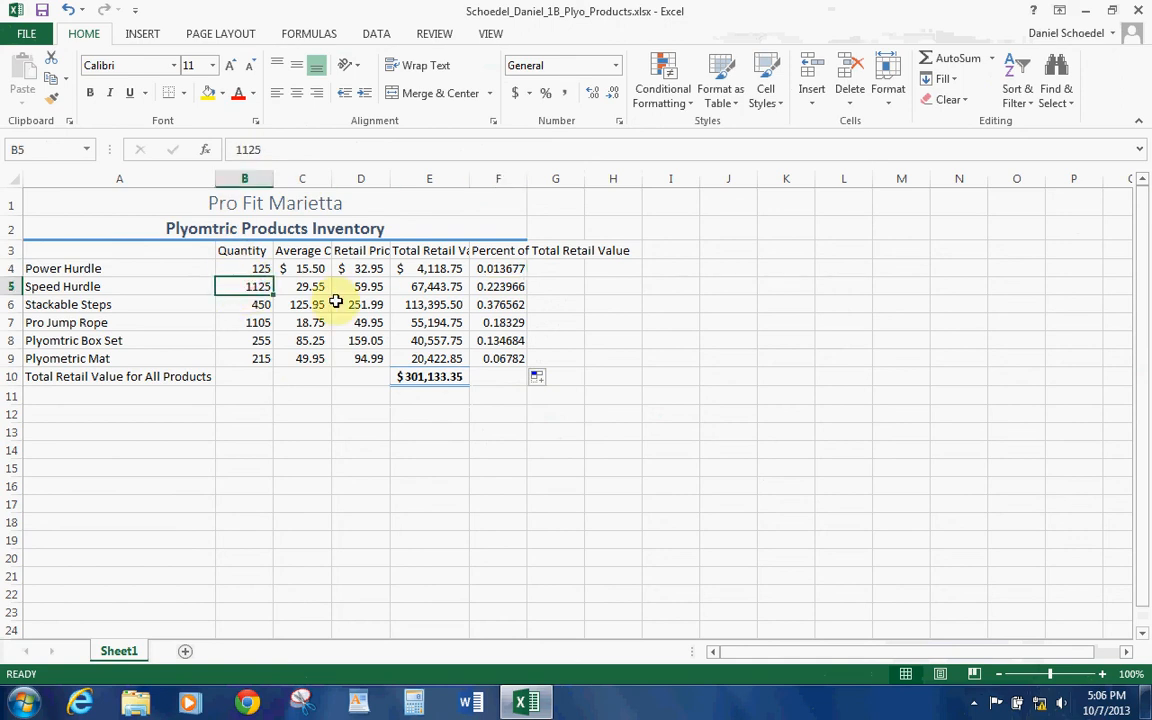
text(995)
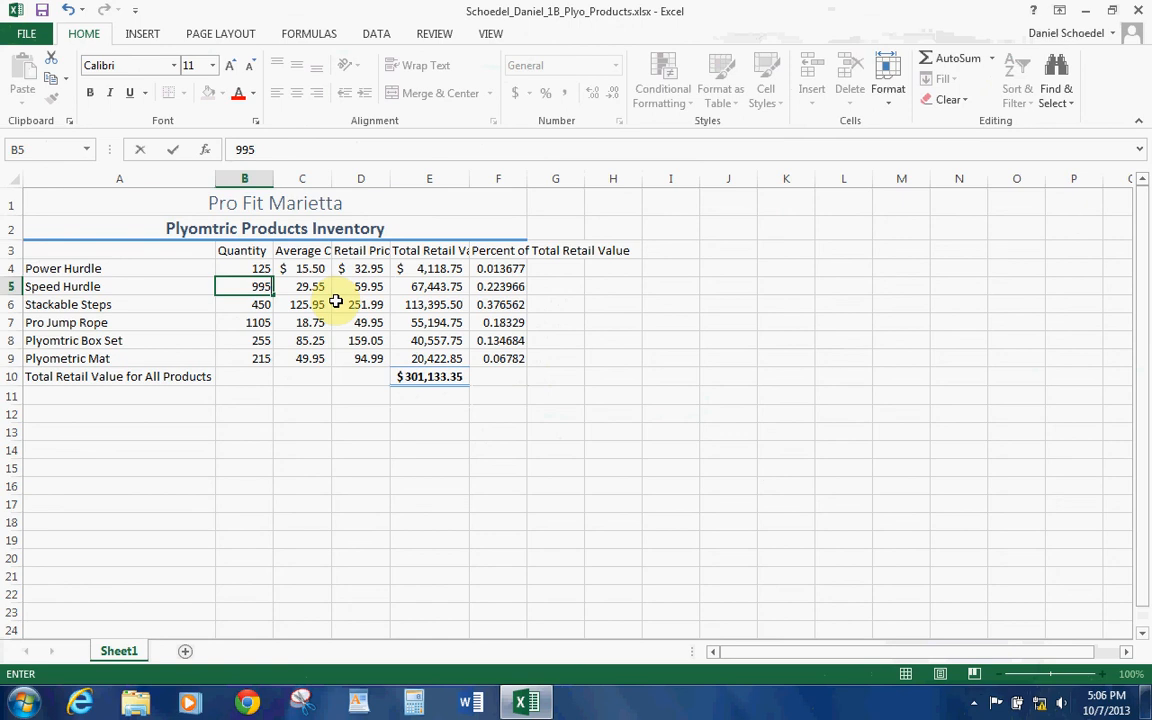
key(Return)
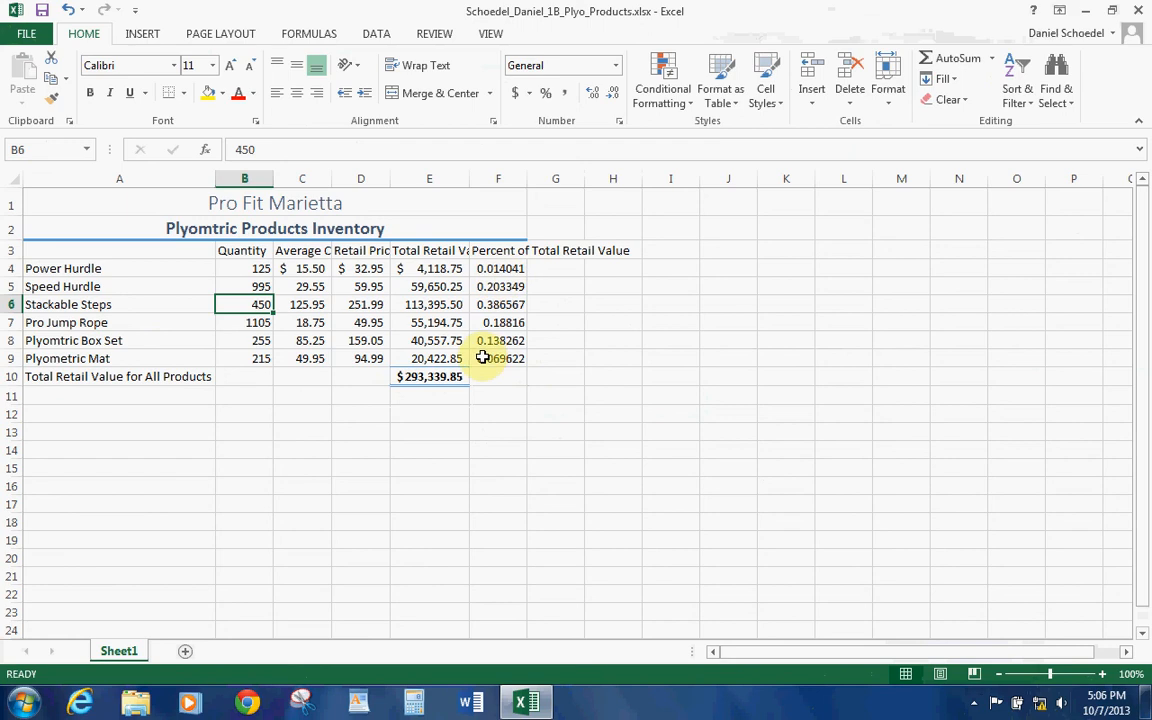
click(978, 708)
right_click(944, 612)
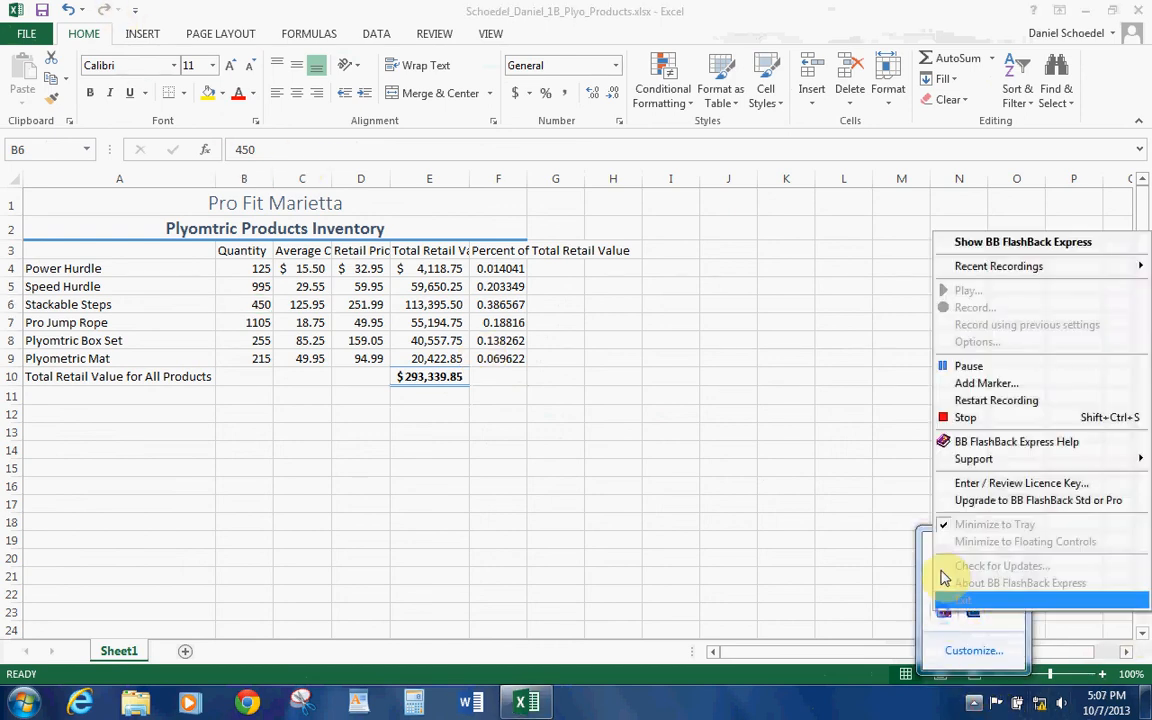
click(947, 370)
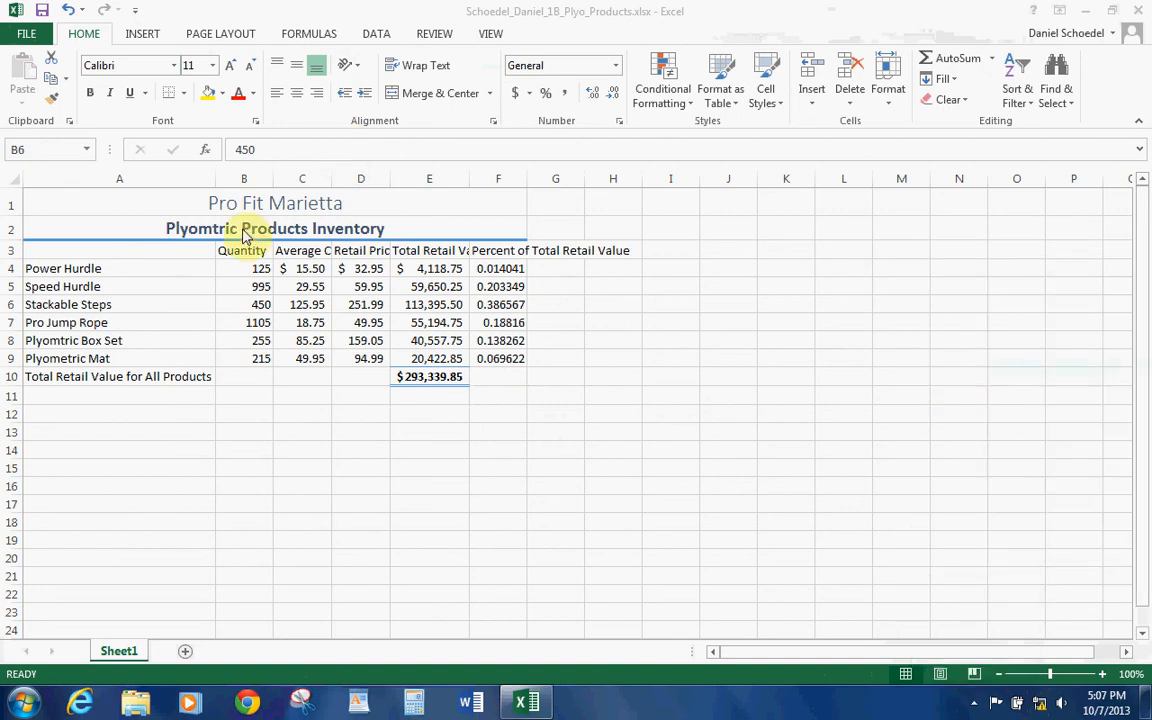
Step: Change the retail price of the Plyomtric Box Set in D8 to 158.05
click(358, 340)
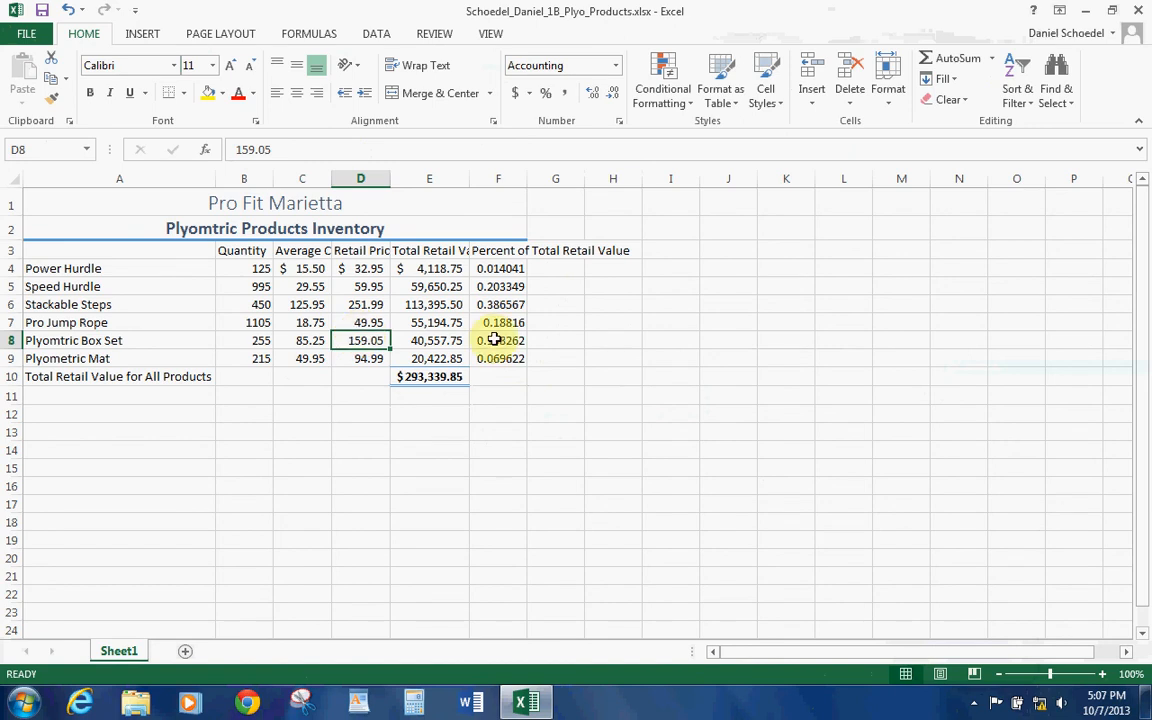
text(158)
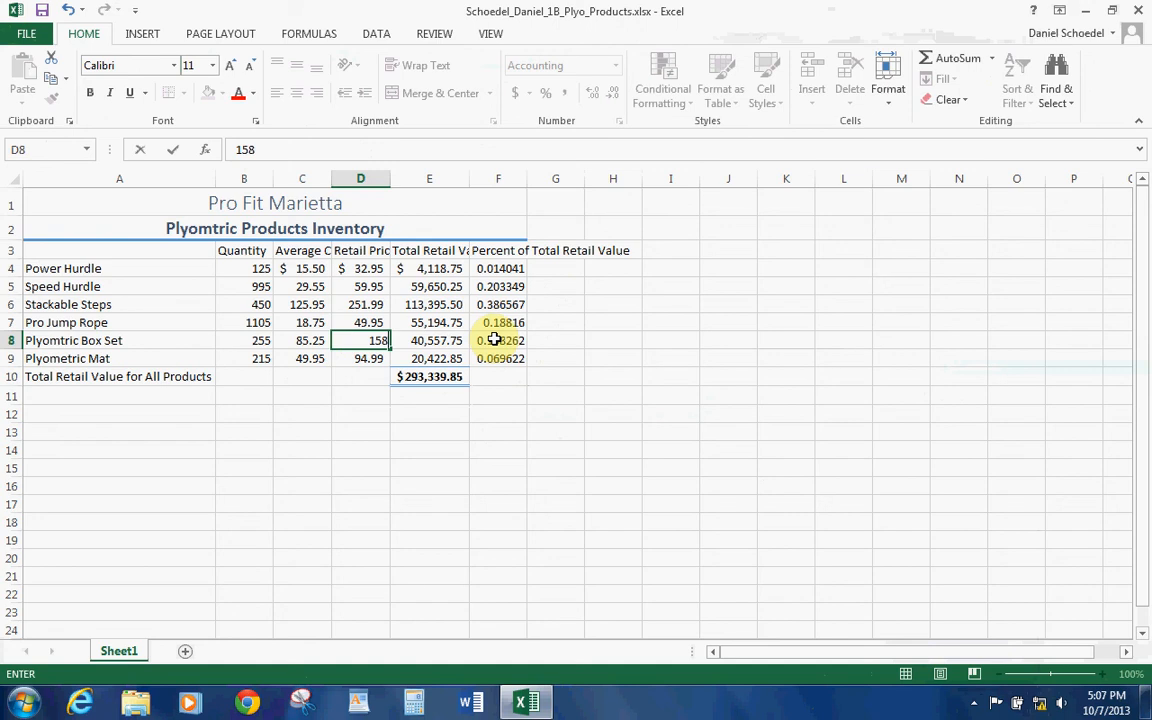
text(.05)
key(Return)
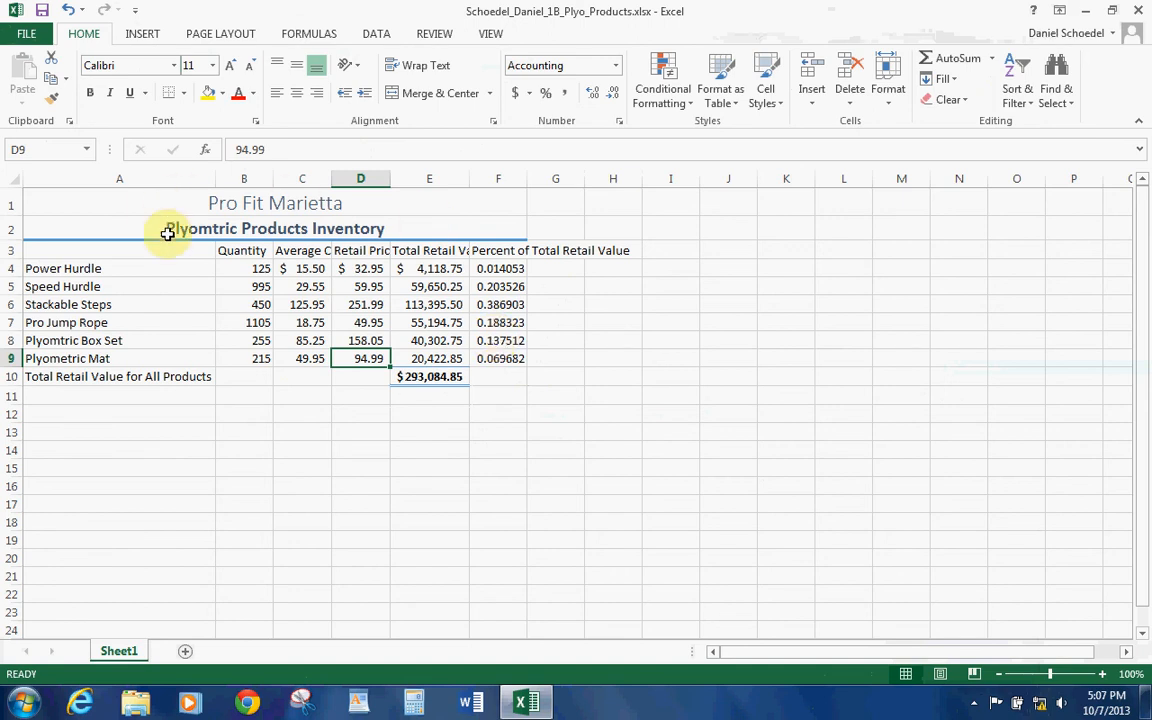
click(133, 244)
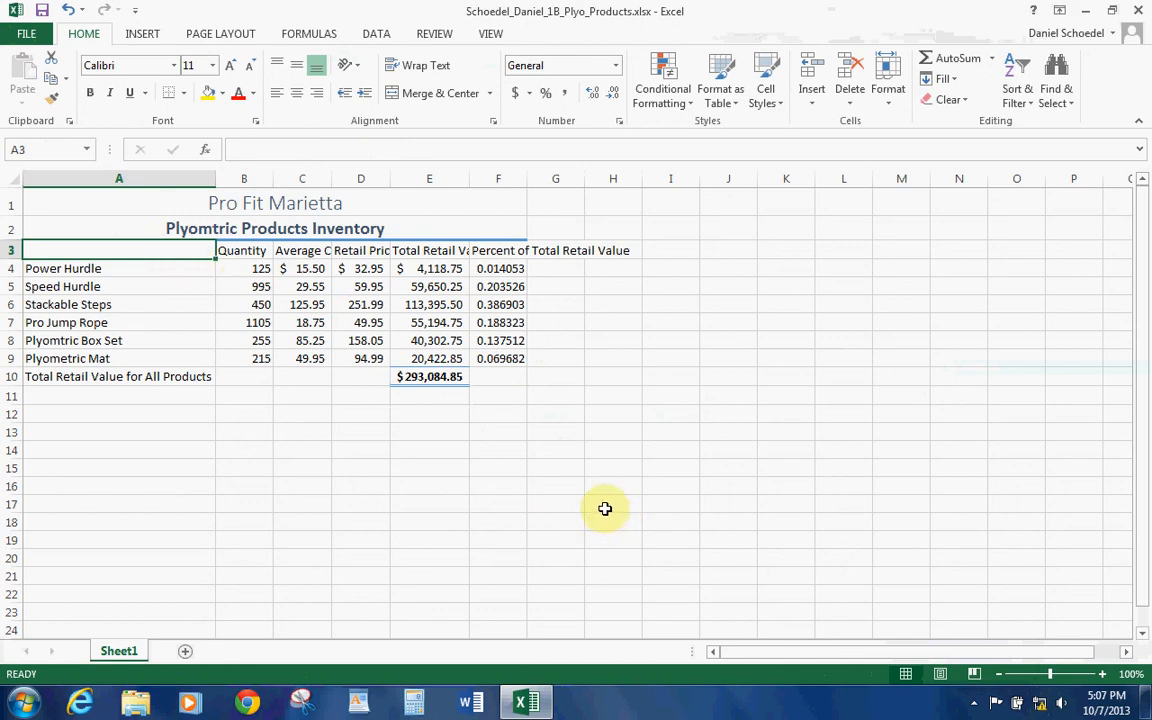
click(974, 702)
right_click(943, 610)
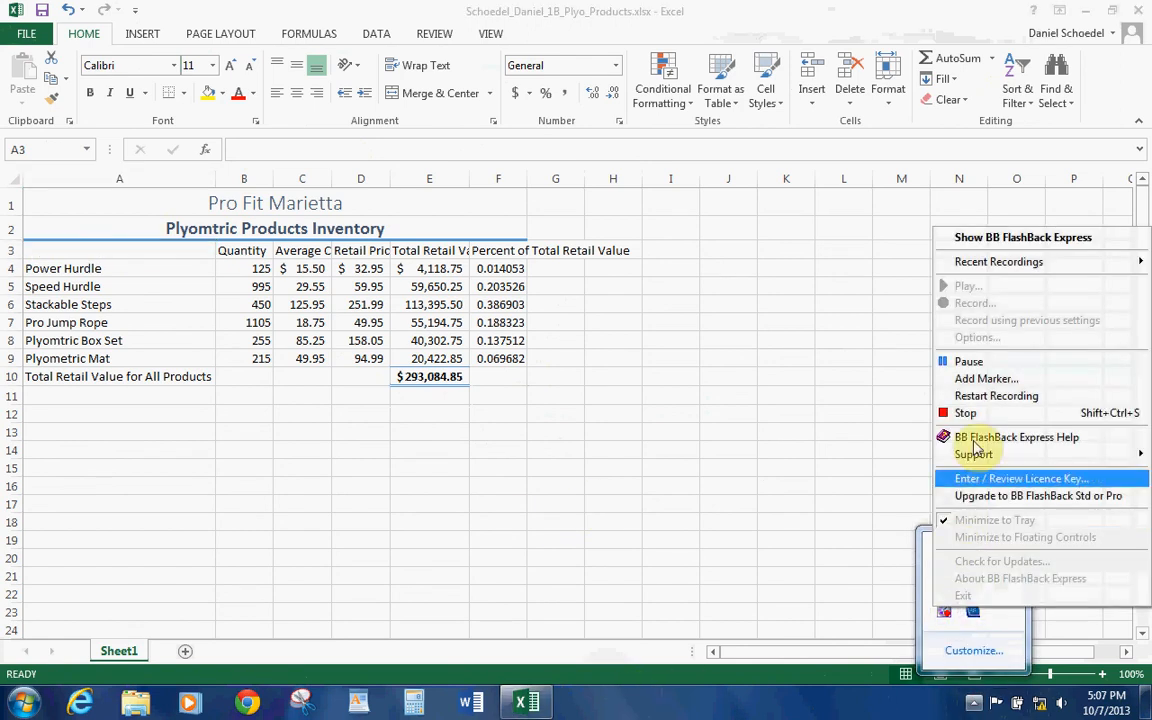
click(985, 375)
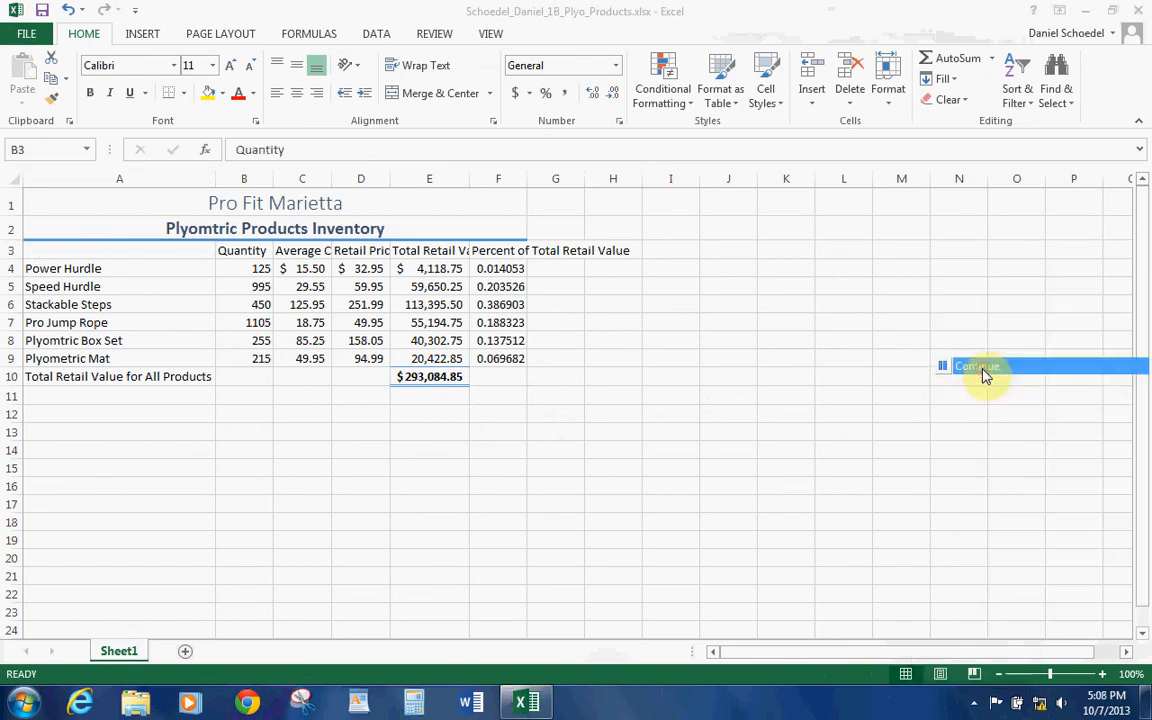
Step: Add the word Valuation to the end of the worksheet subtitle in A2 so it reads Plyomtric Products Inventory Valuation
click(265, 228)
click(405, 149)
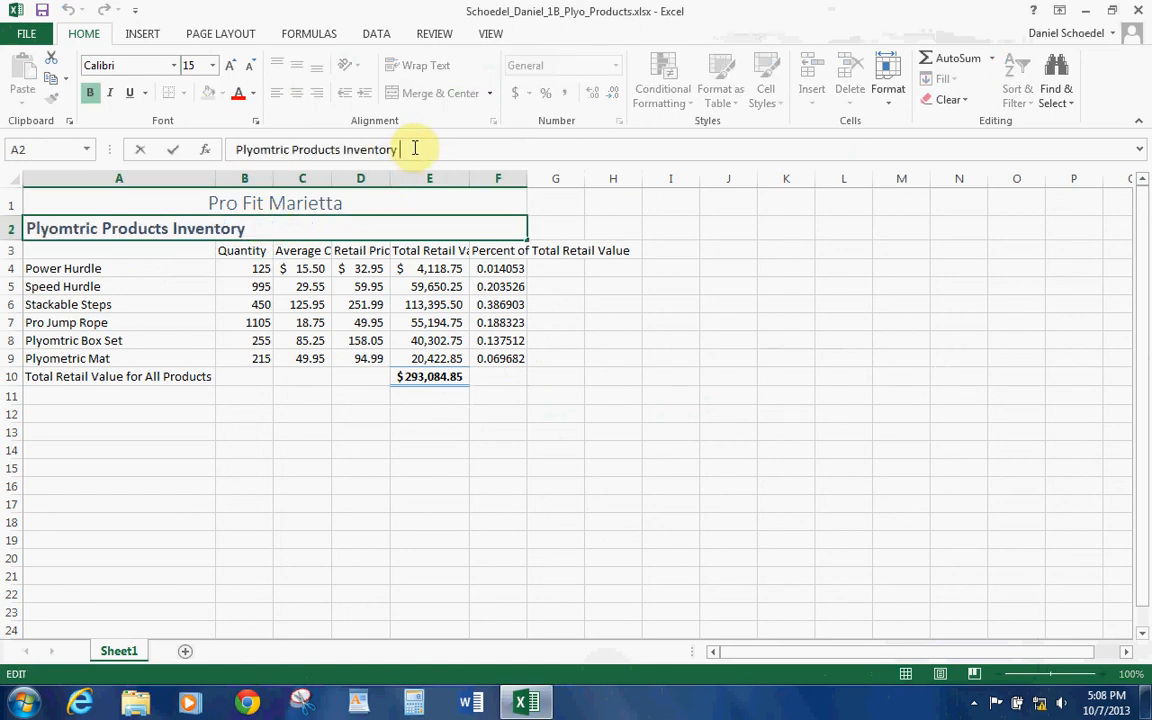
text(Valuation)
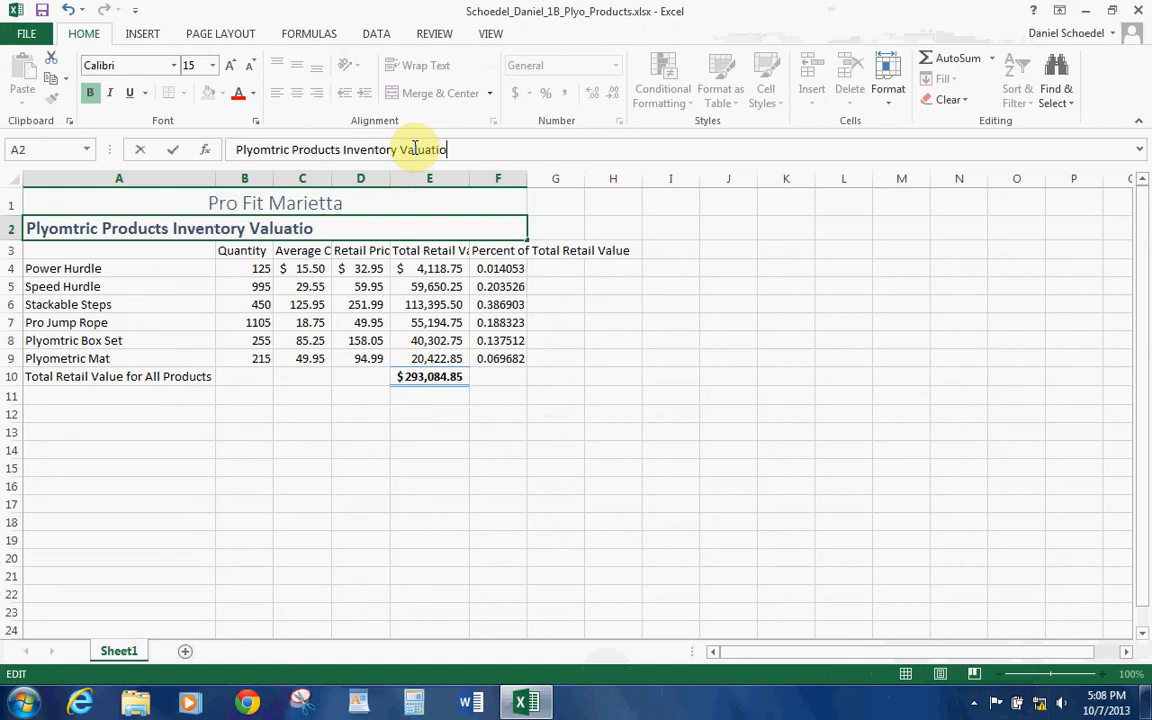
key(Return)
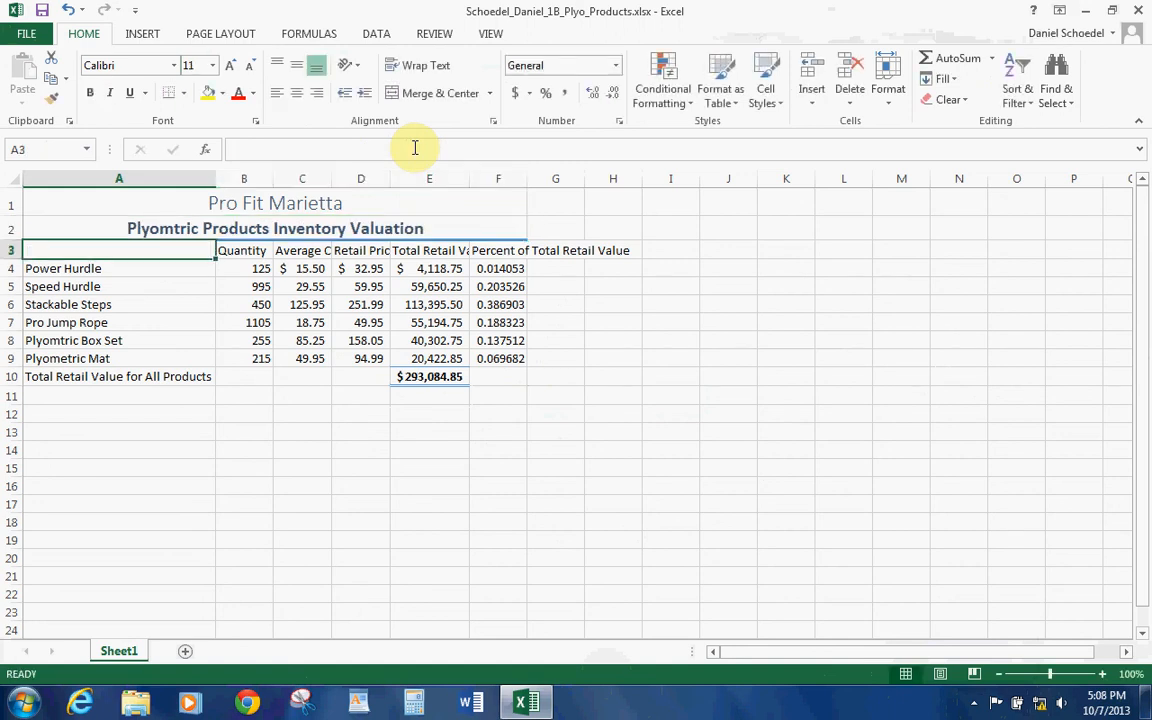
Step: Change the Quantity column heading in B3 to Quantity In Stock
click(244, 250)
click(298, 152)
text(In Stock)
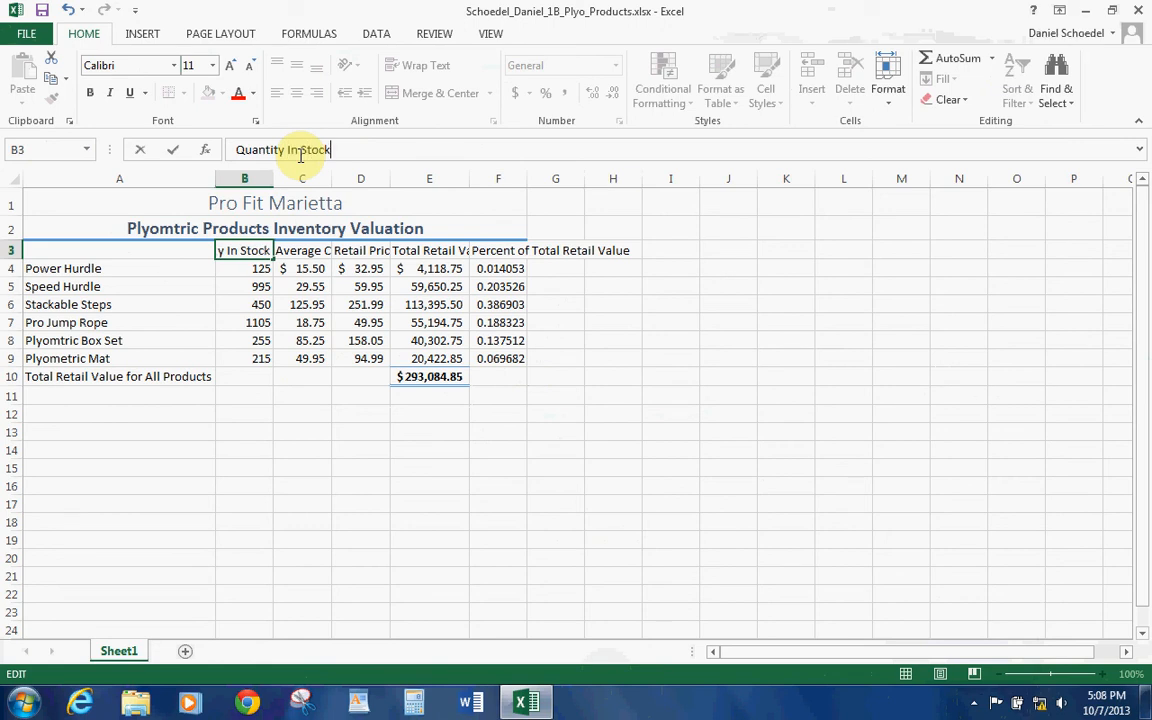
key(Return)
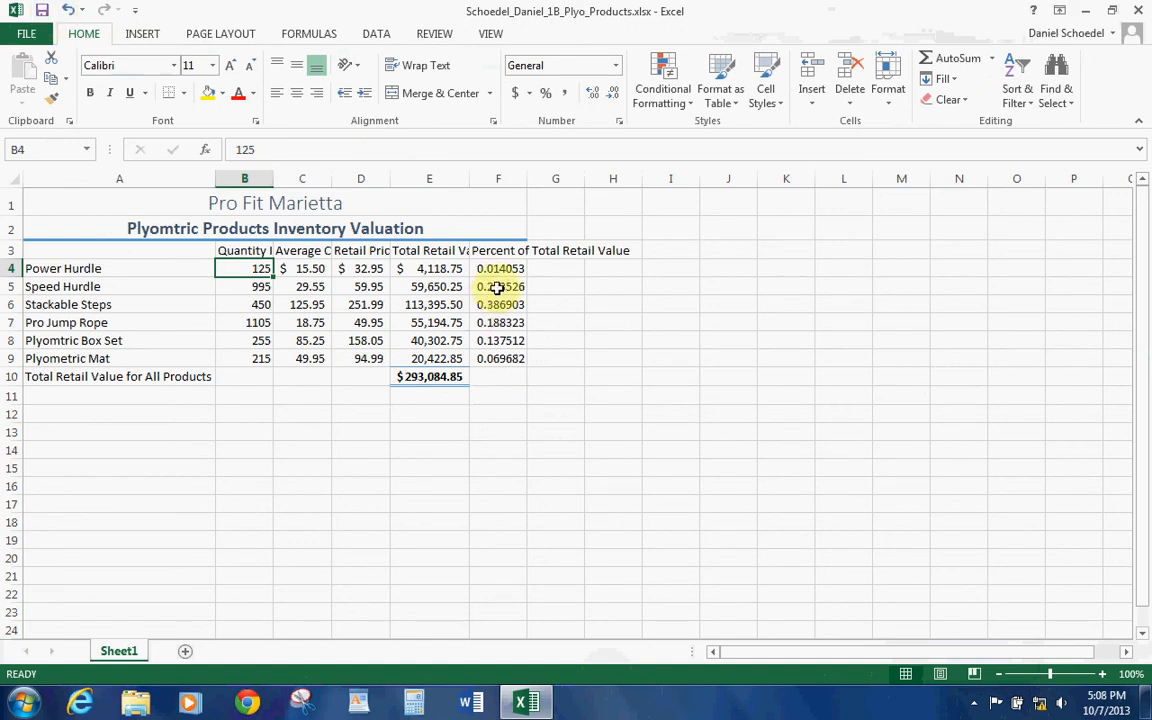
Step: Format the percent-of-total values in F4:F9 as percentages with two decimal places and save the workbook
drag(498, 268, 491, 356)
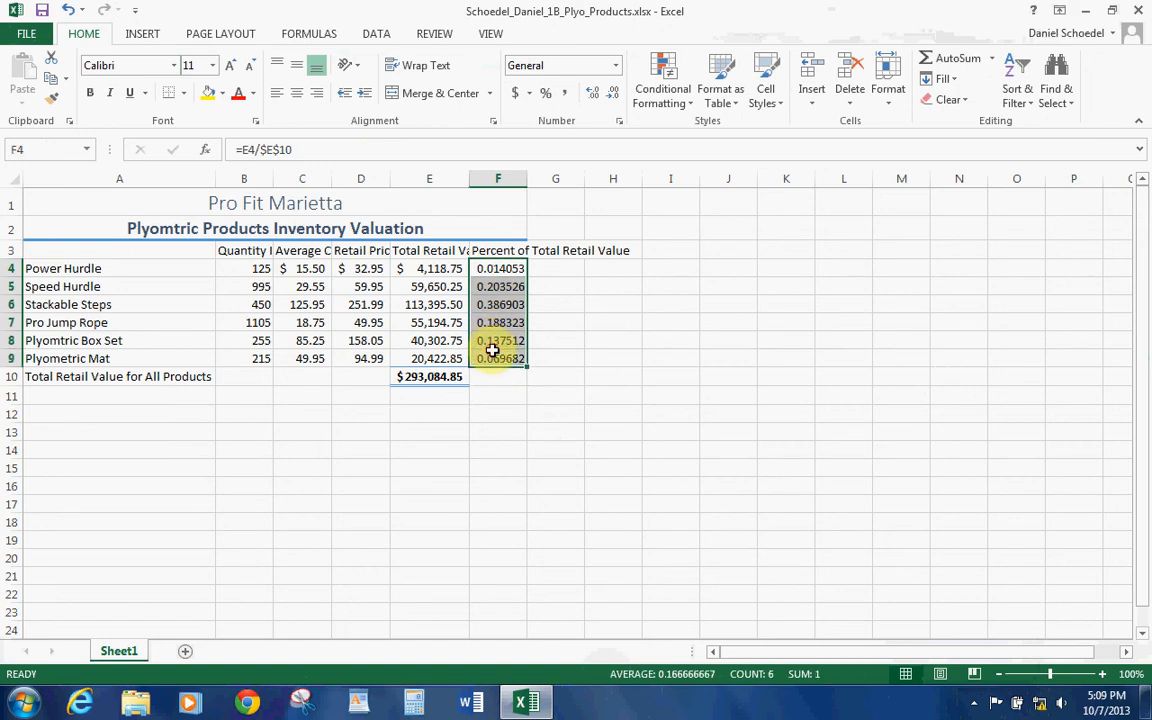
click(546, 98)
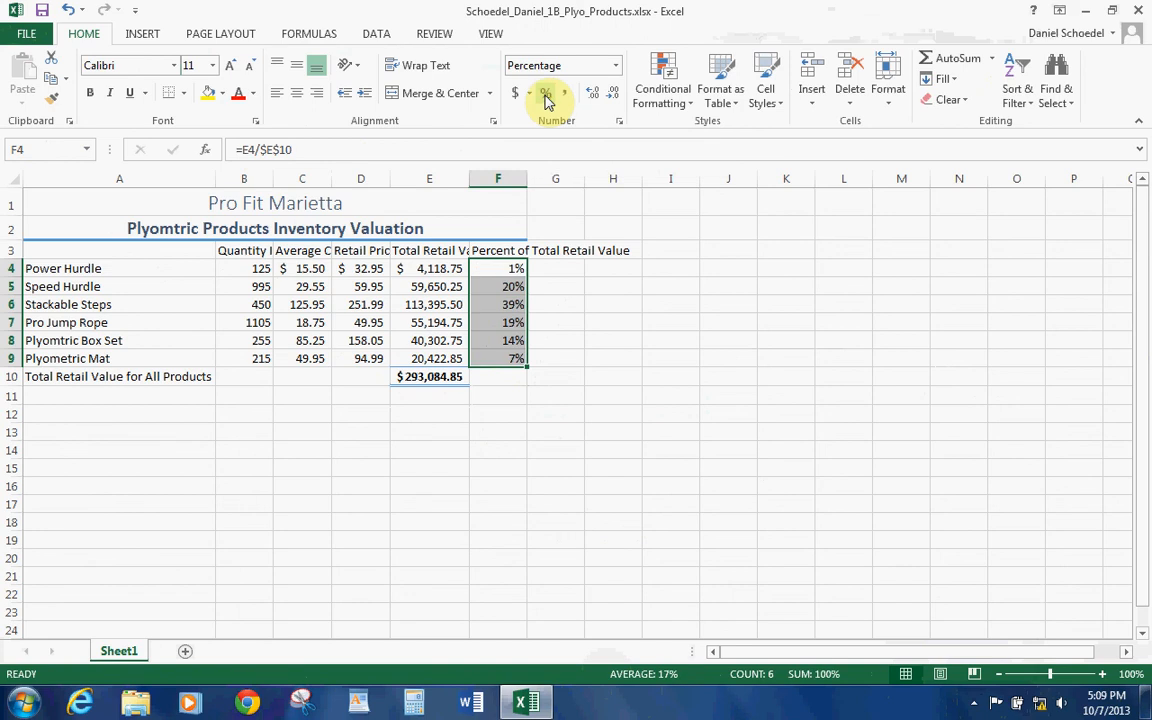
click(595, 96)
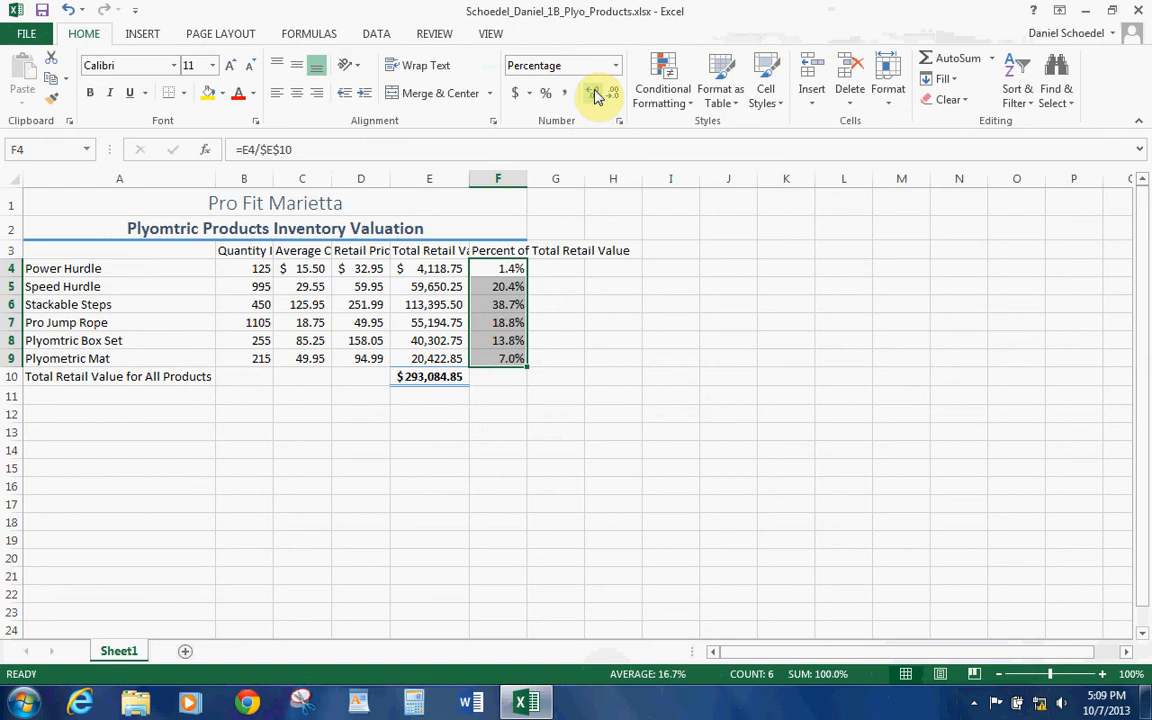
click(595, 96)
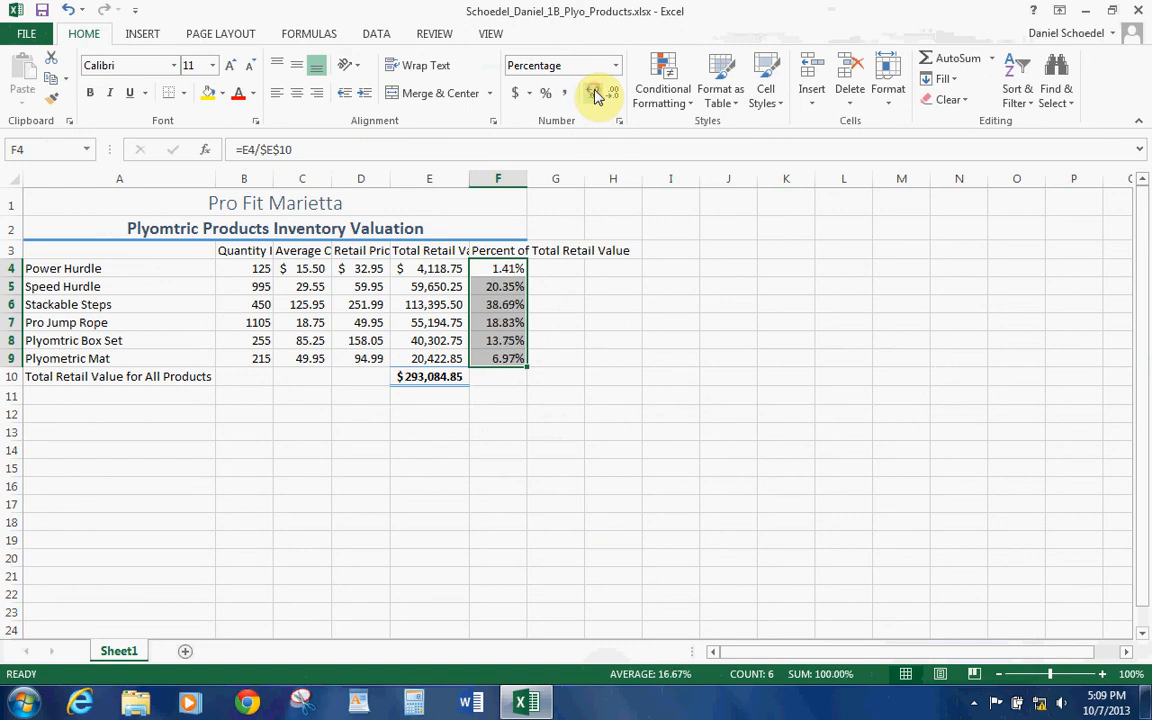
click(42, 14)
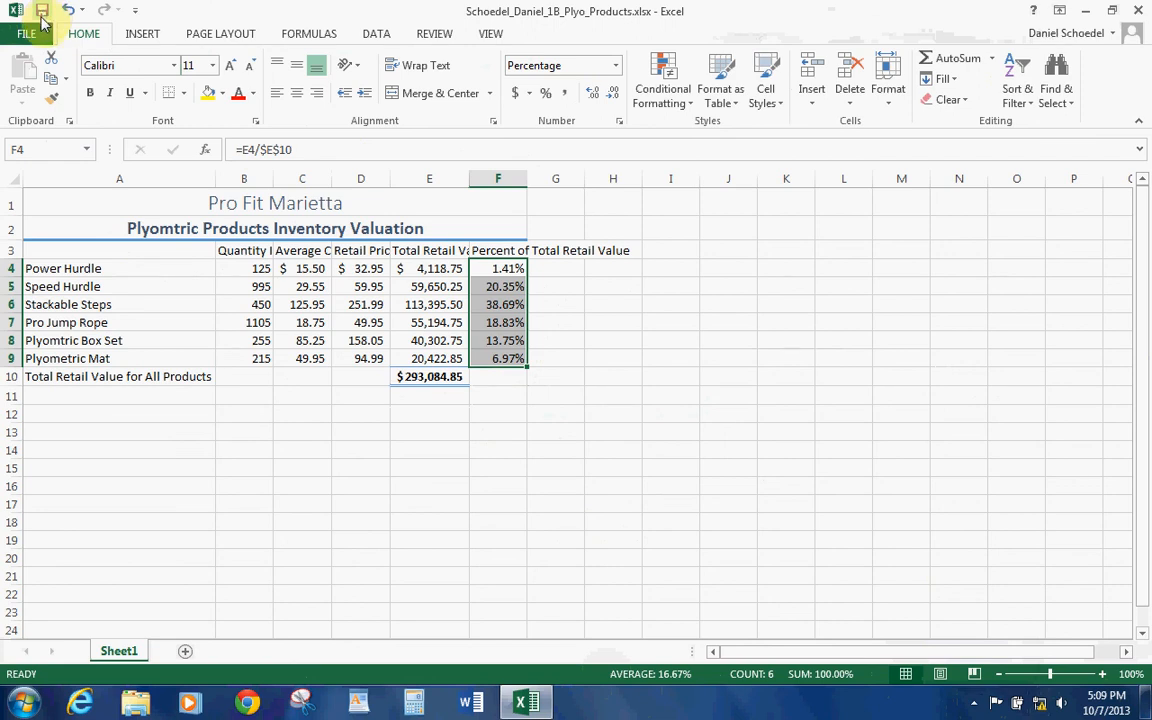
Step: Insert a new sheet row above the column headings in row 3
click(9, 250)
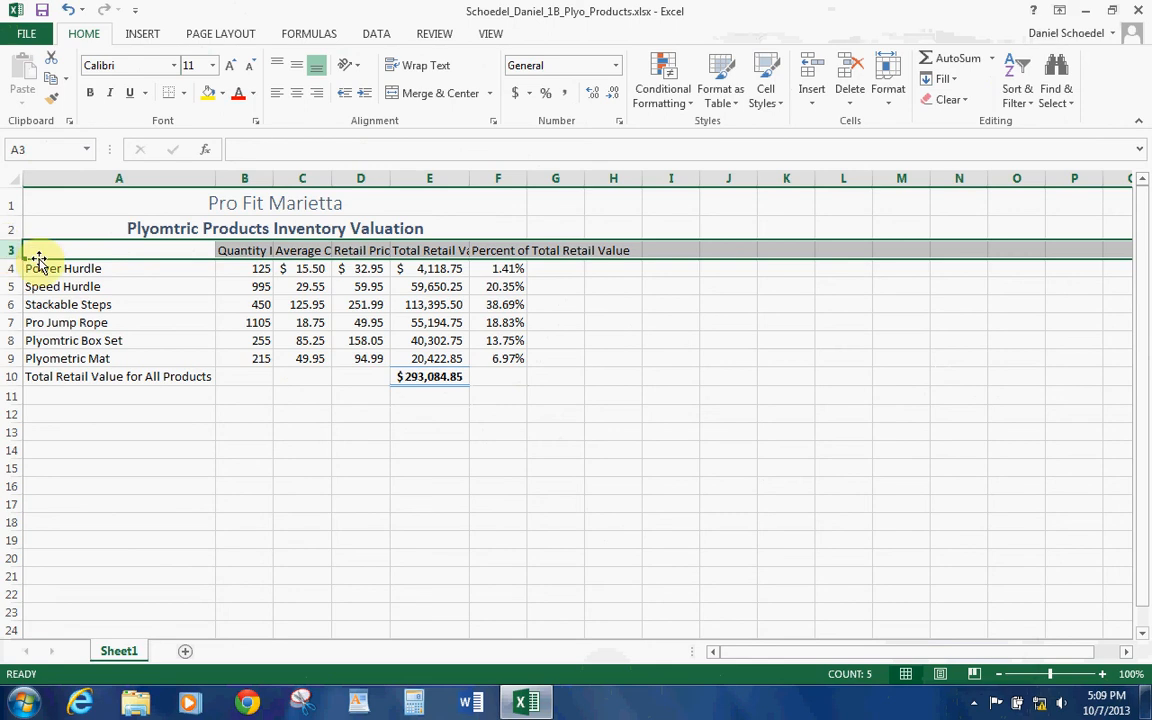
right_click(354, 256)
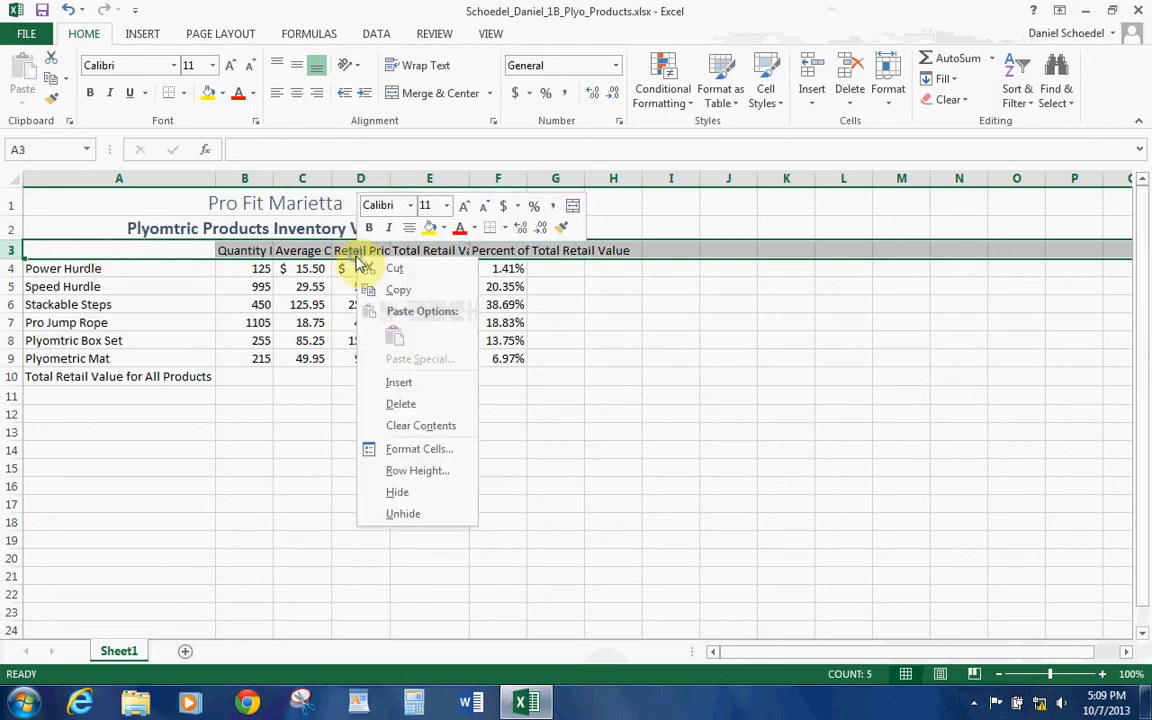
click(397, 386)
key(ctrl+z)
click(811, 103)
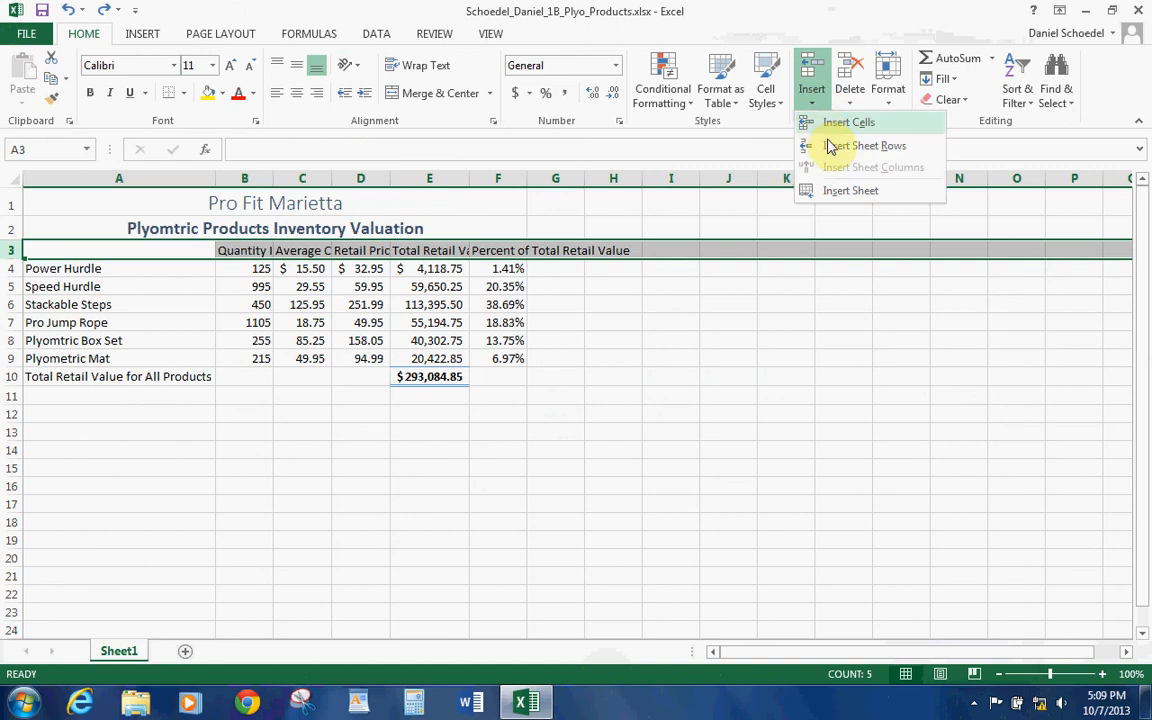
click(862, 146)
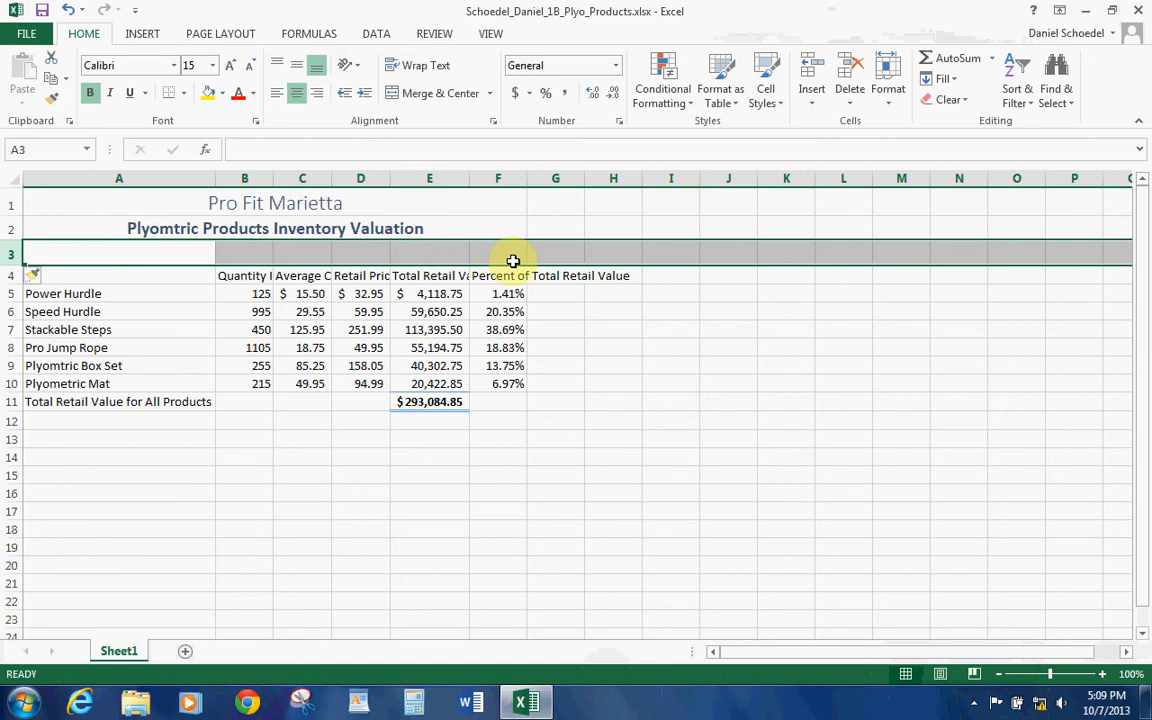
Step: Inspect the cell range used by the SUM formula for the total retail value in E11
click(430, 401)
click(294, 149)
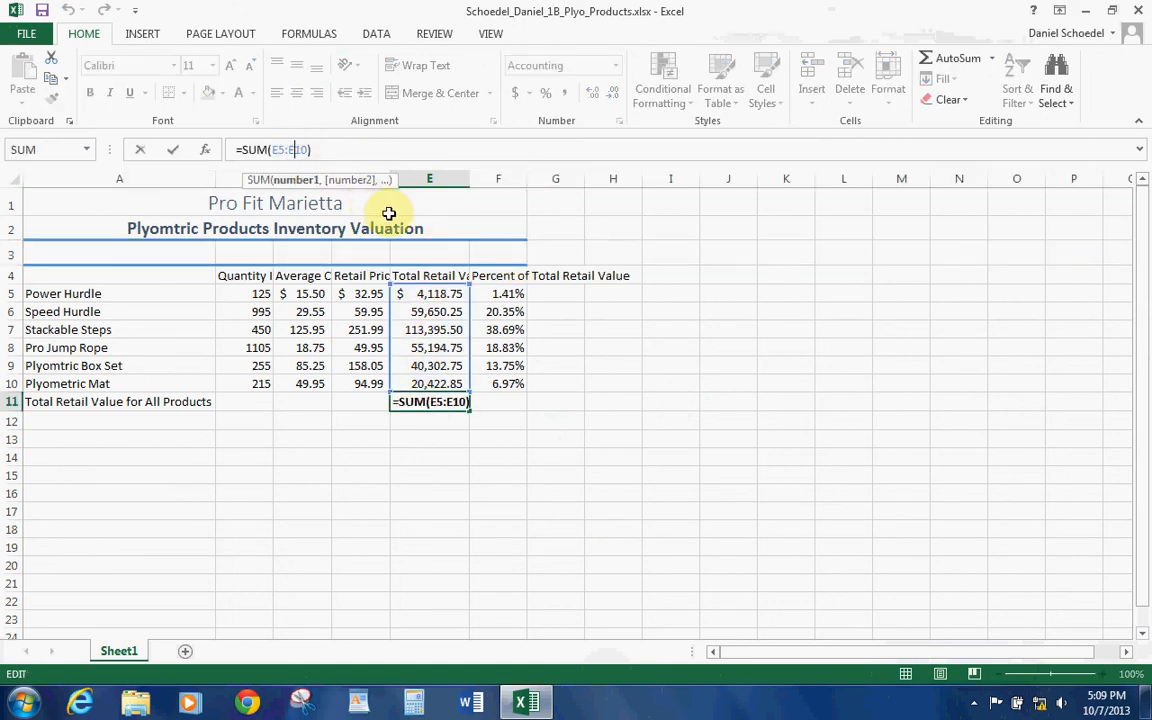
key(Escape)
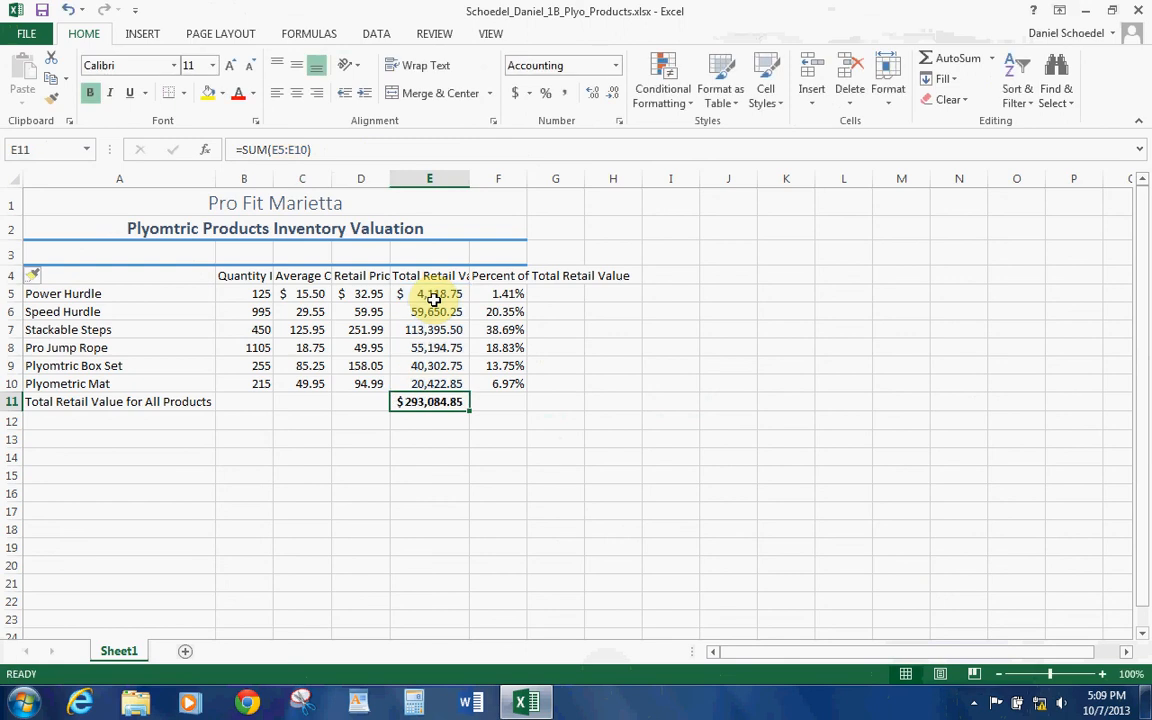
Step: Enter As of September 30 in cell A3 of the new row below the subtitle
click(156, 252)
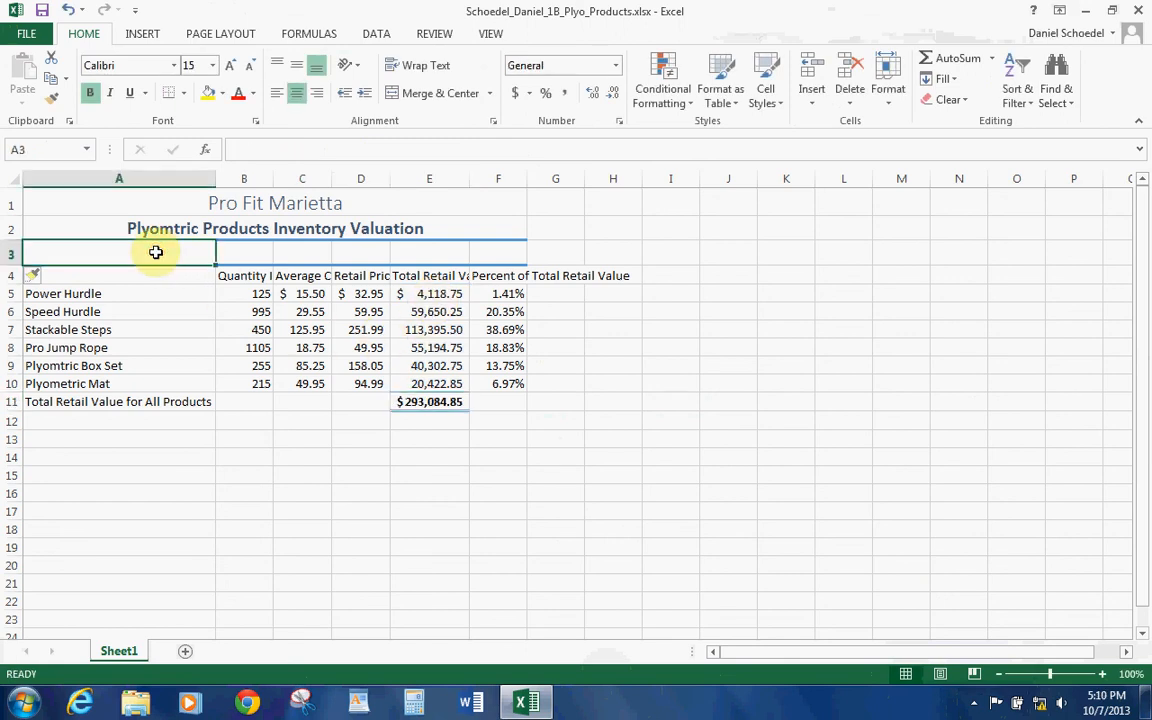
text(As of S)
text(petm)
key(BackSpace)
key(BackSpace)
key(BackSpace)
key(BackSpace)
text(eptember)
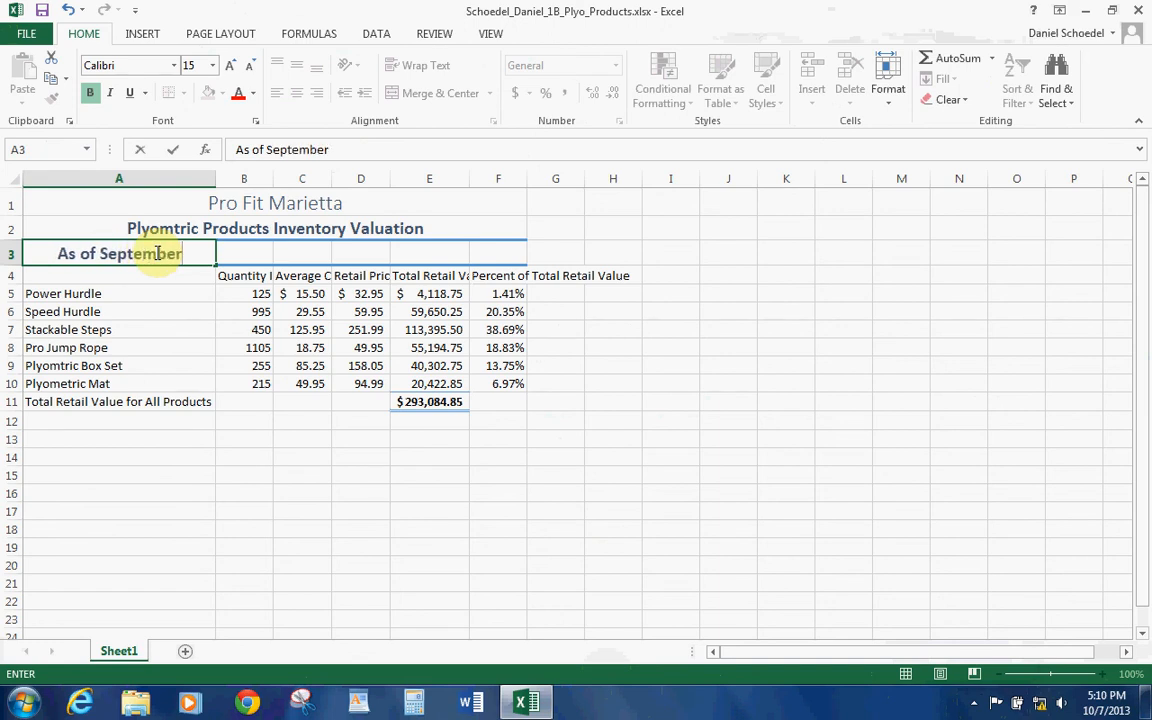
text( 30)
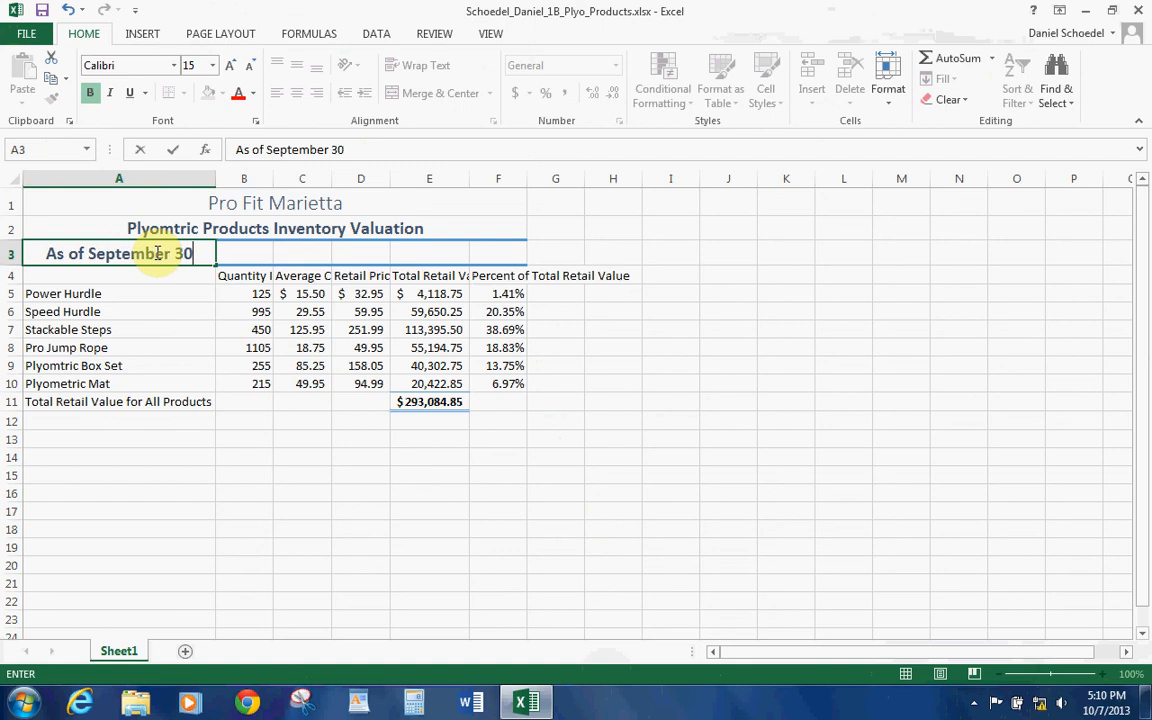
click(650, 406)
click(145, 248)
drag(260, 251, 447, 252)
click(460, 95)
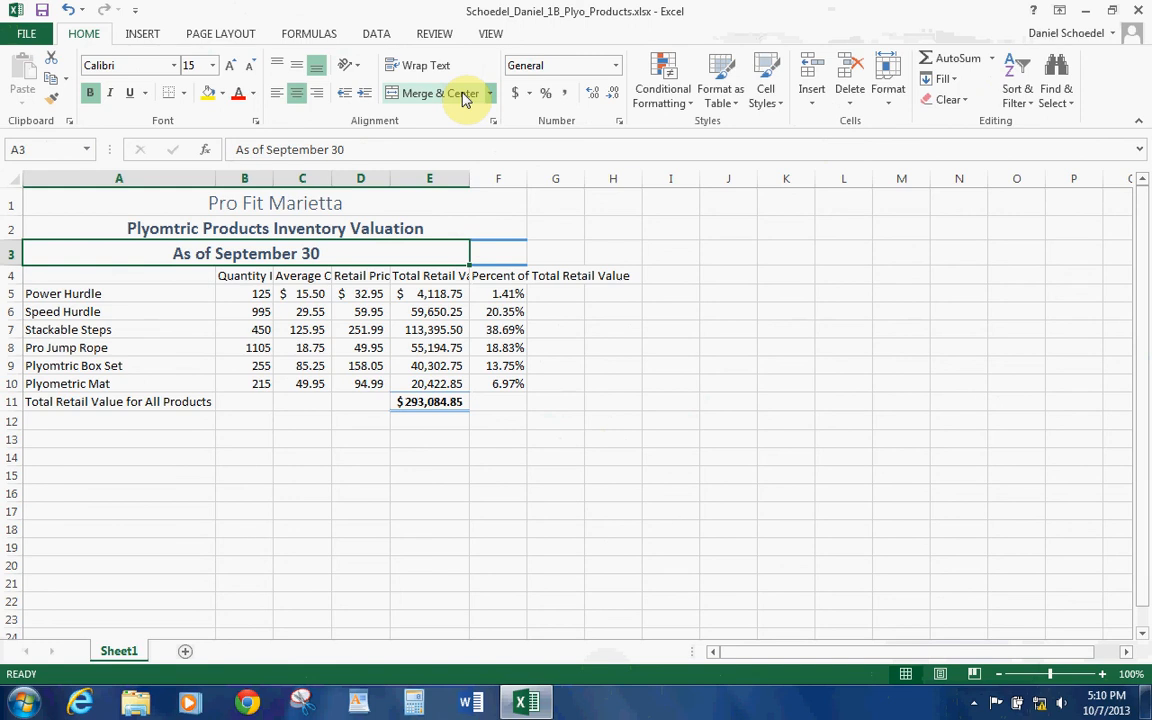
click(768, 96)
click(710, 261)
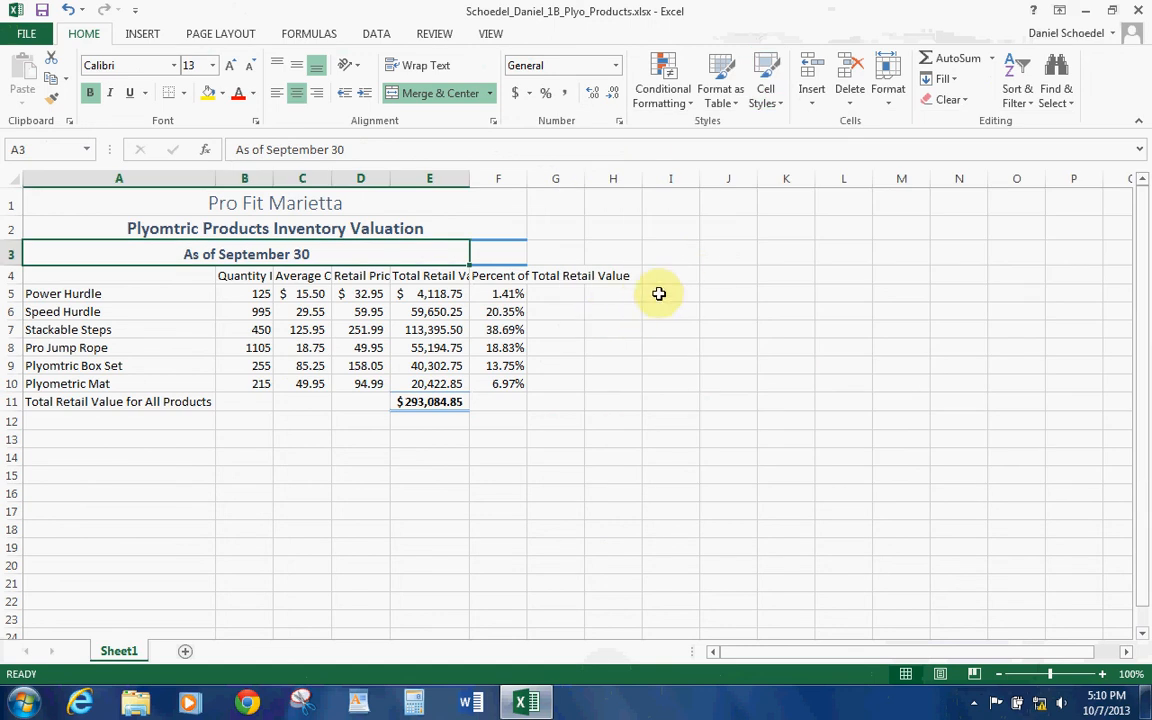
click(620, 279)
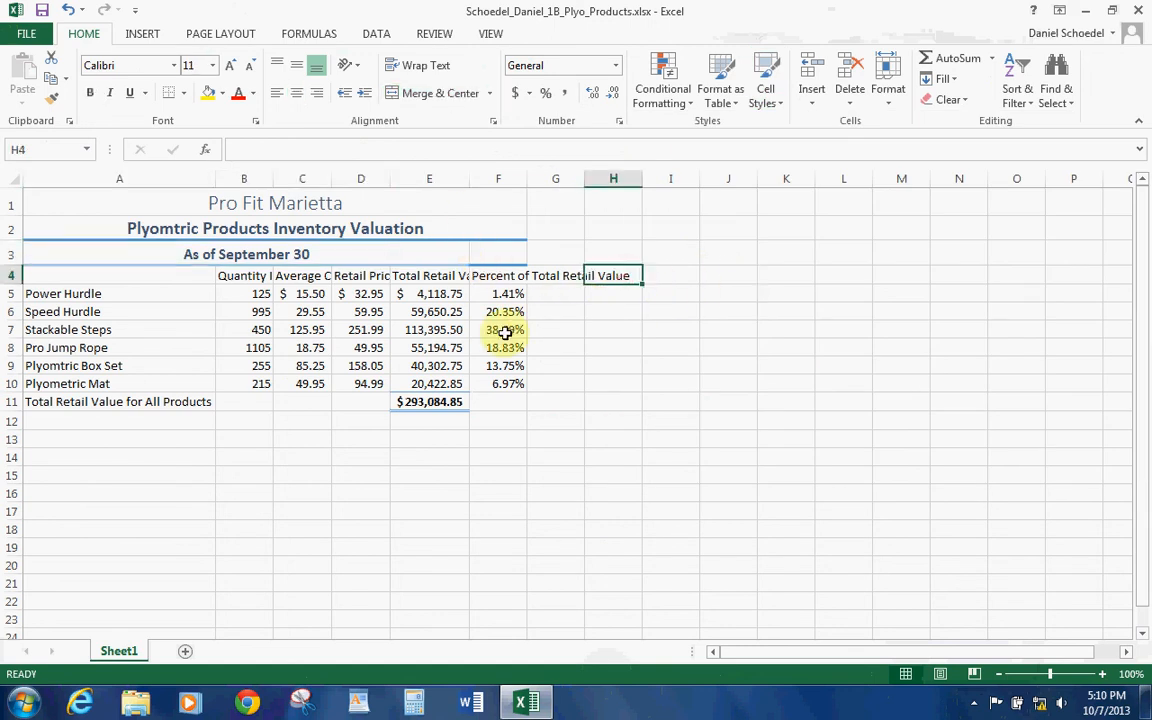
key(ctrl+z)
key(ctrl+z)
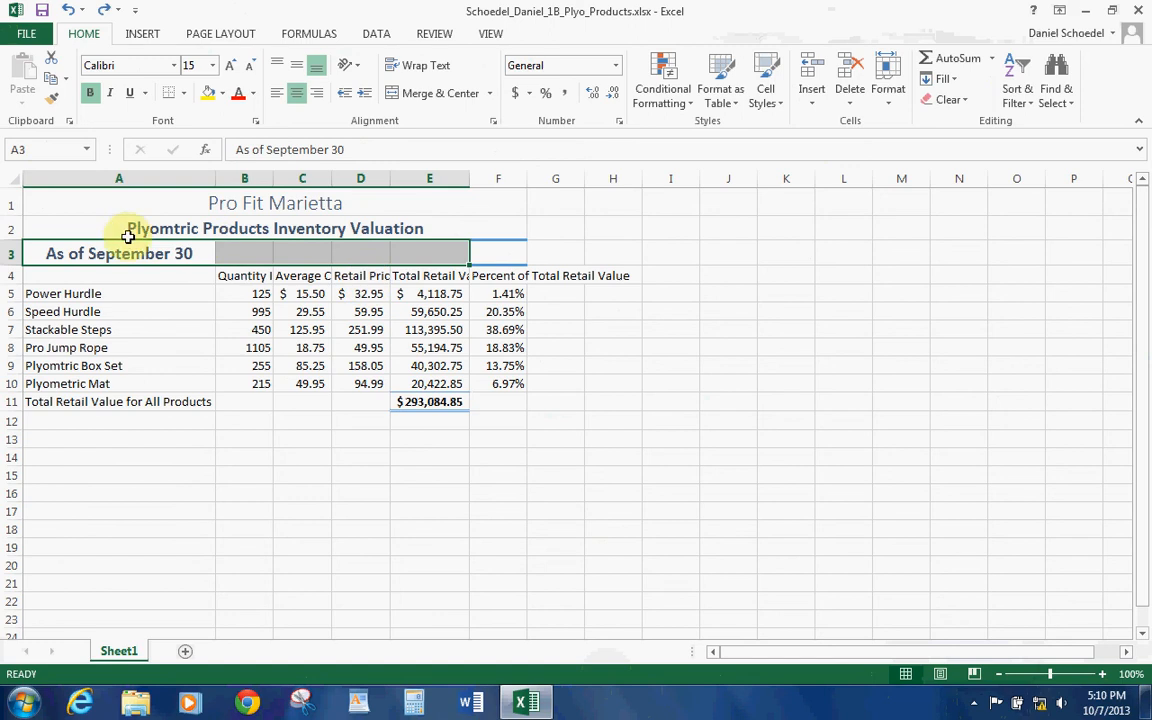
Step: Merge and center the date line across A3:F3 and apply the 13-point bold heading cell style to it
drag(121, 250, 487, 257)
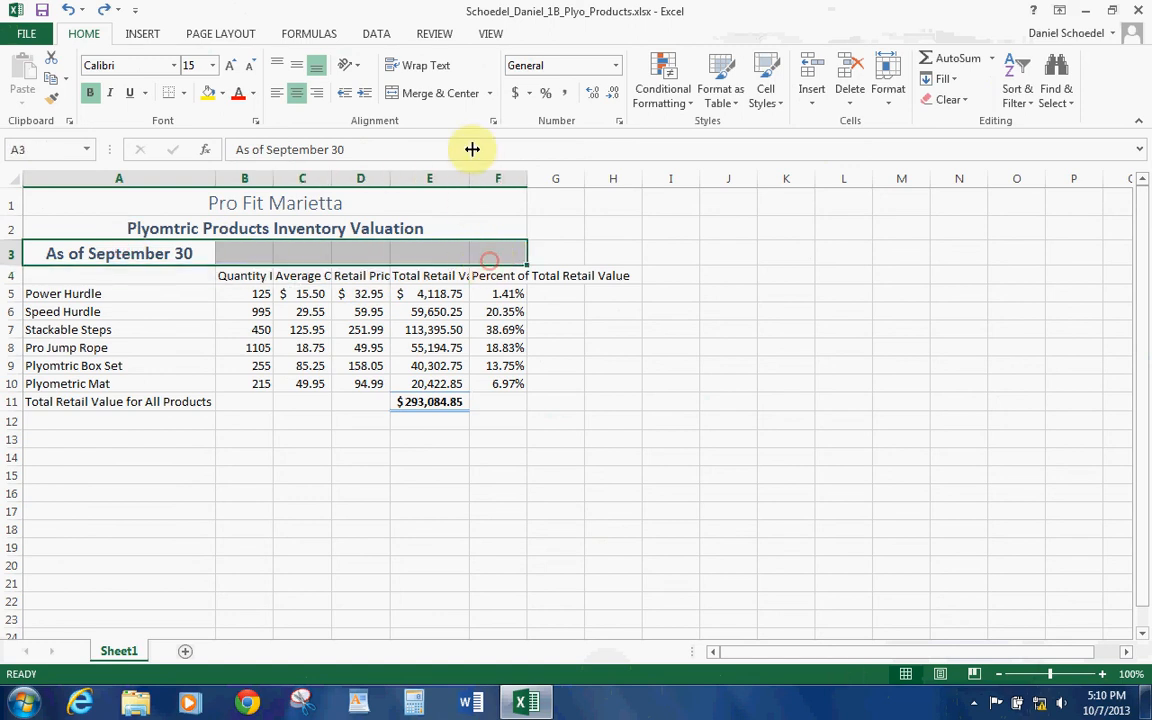
click(460, 95)
click(763, 96)
click(699, 260)
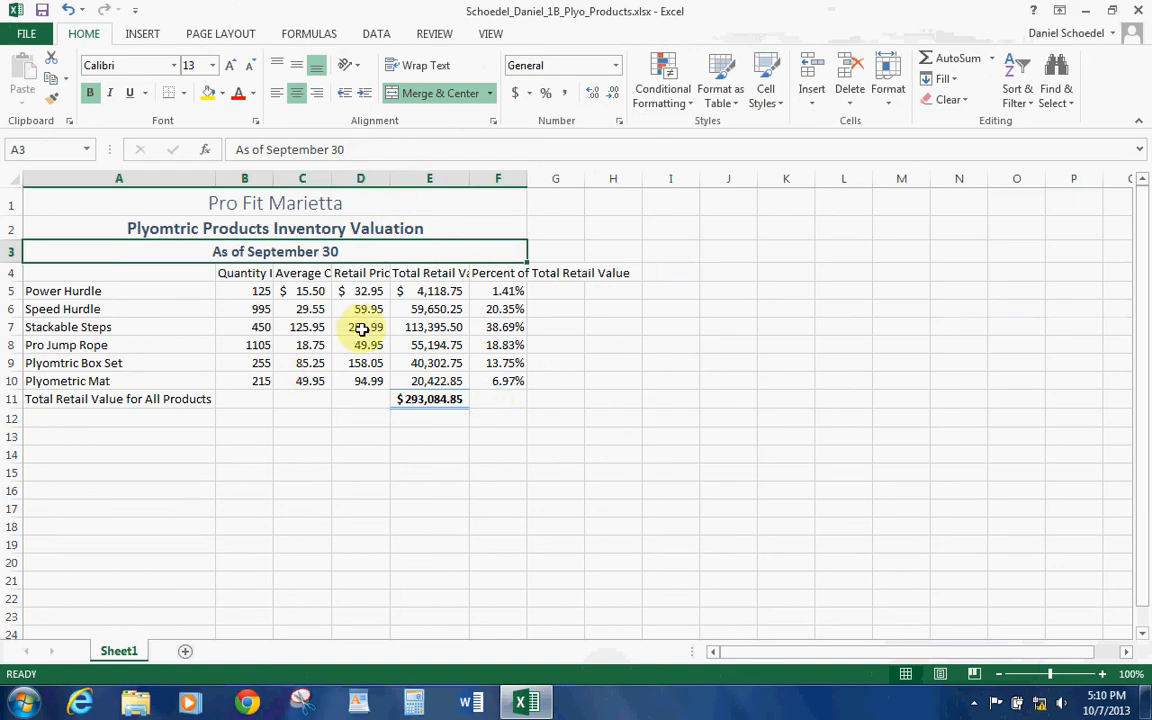
Step: Insert a new column before the Quantity In Stock column and enter the heading Warehouse Location in B4
click(362, 177)
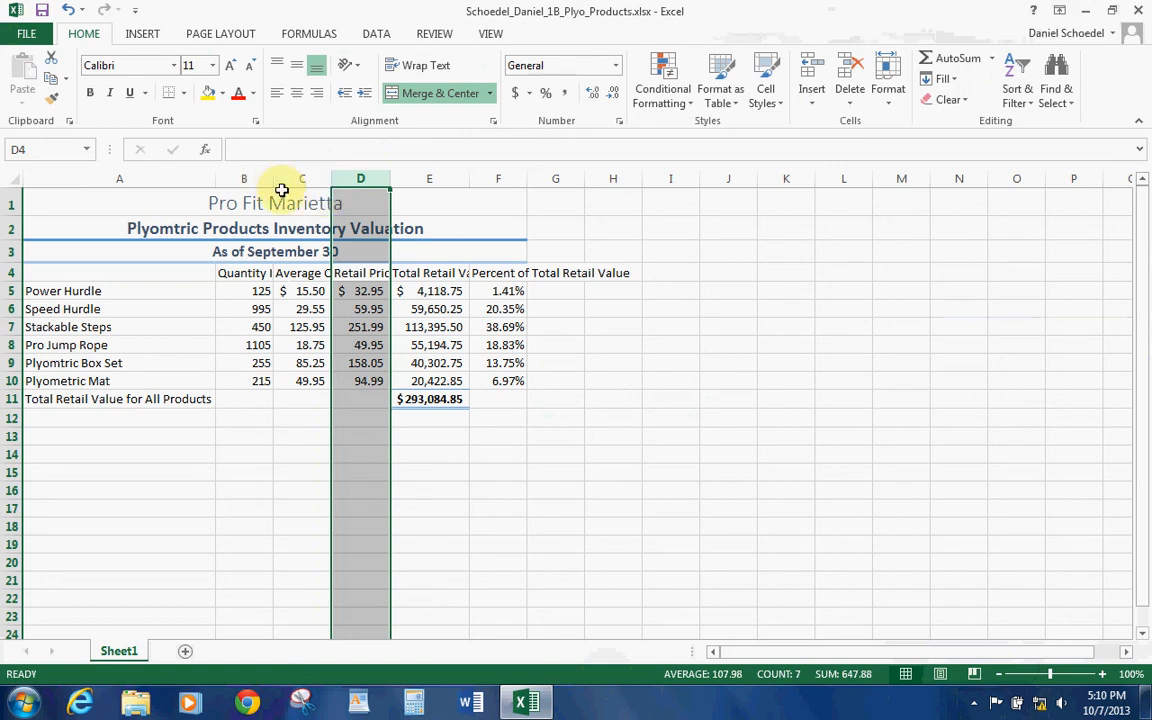
click(249, 178)
right_click(249, 178)
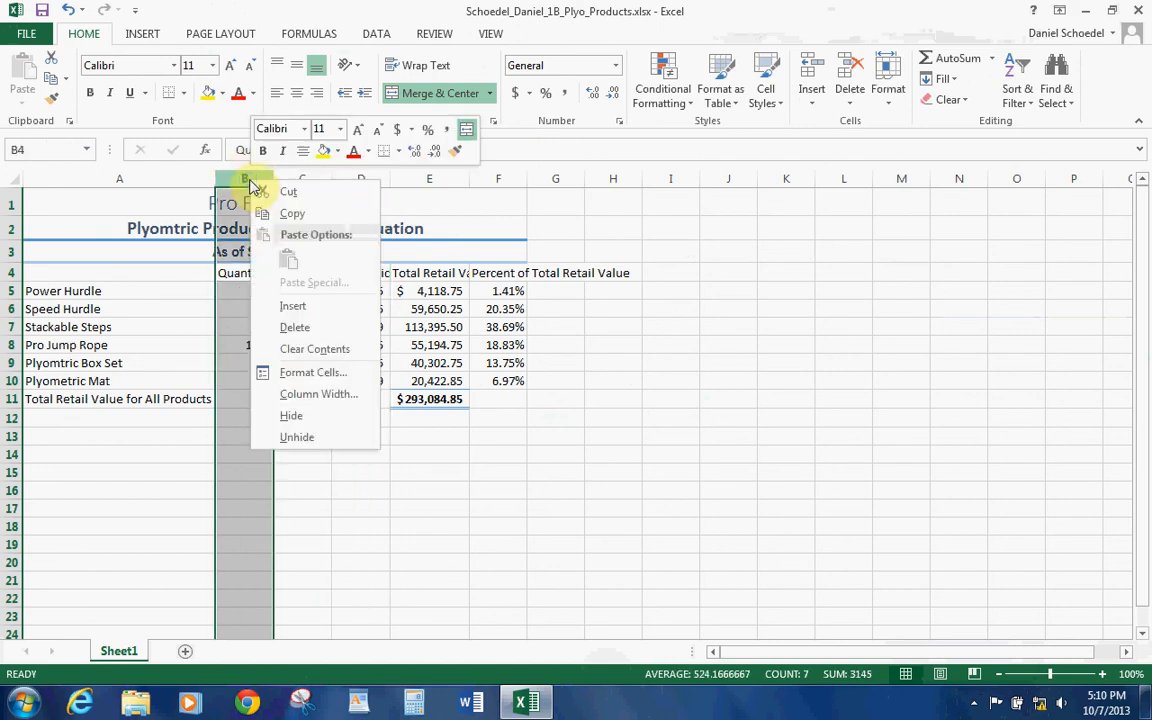
click(300, 305)
click(303, 274)
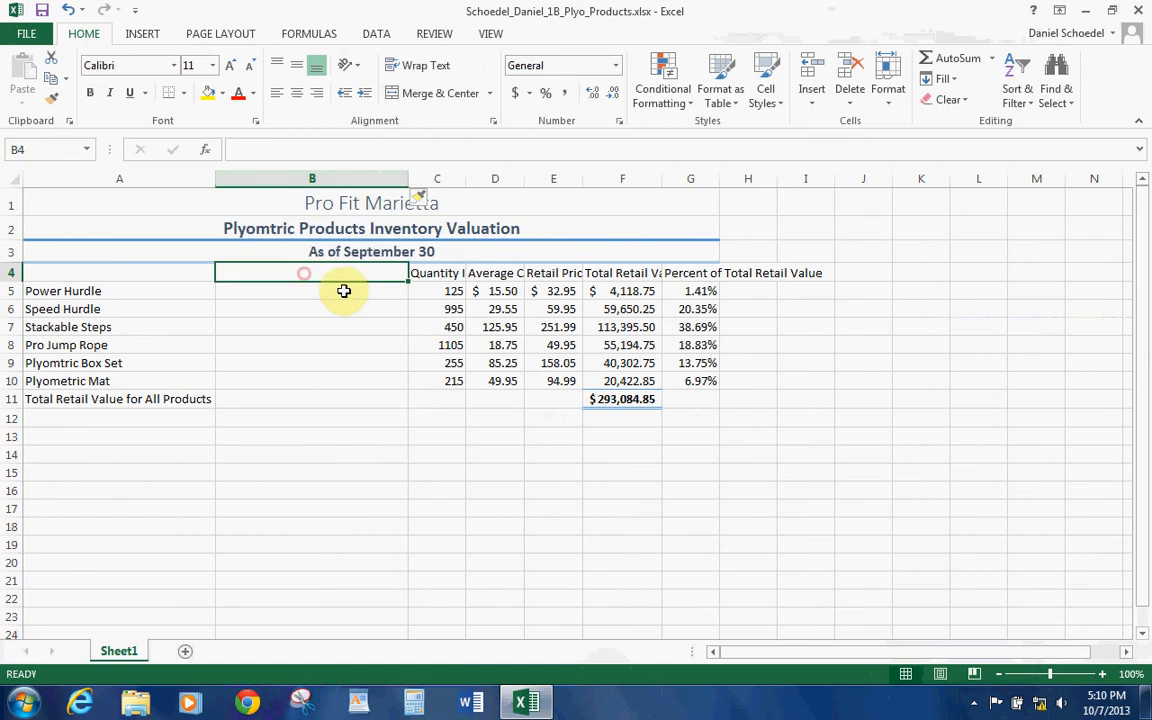
text(War)
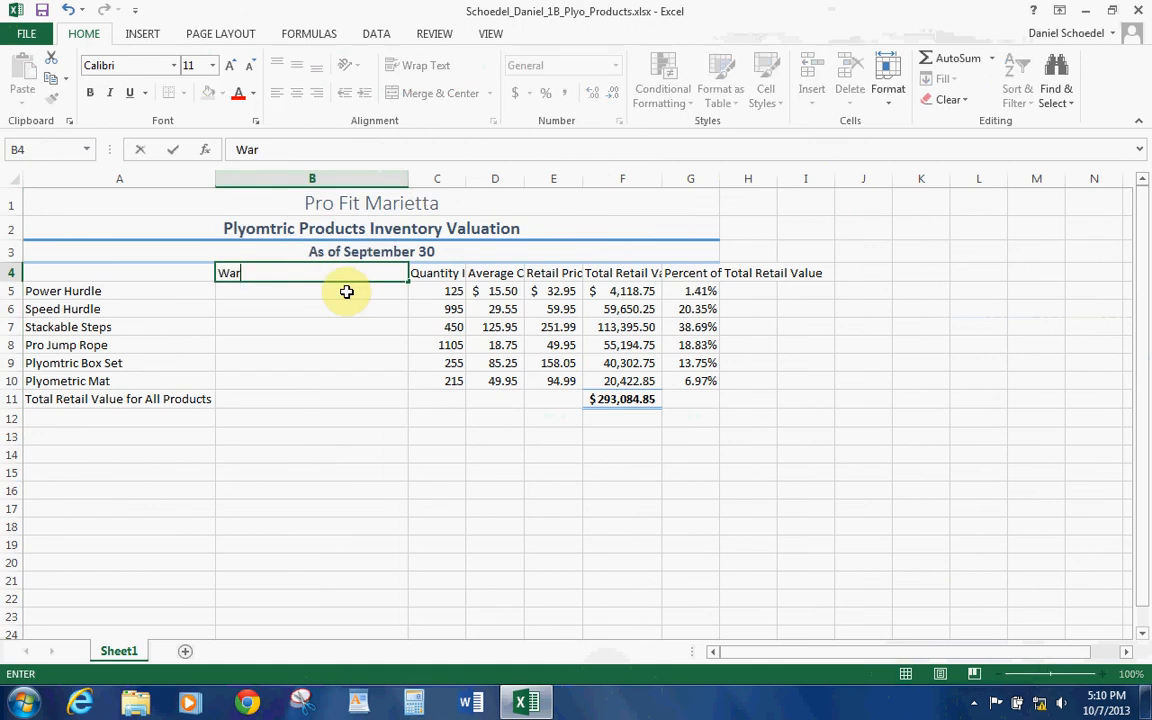
text(elhouse Location)
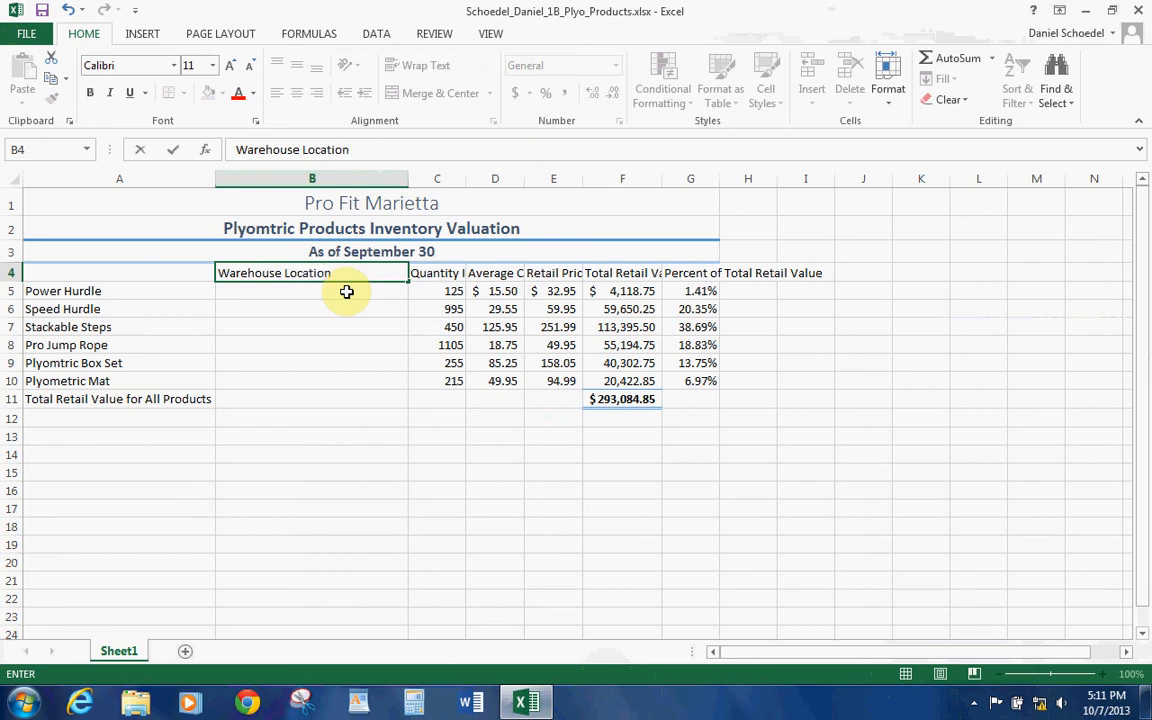
key(Return)
Step: Enter Atlanta as the warehouse location for Power Hurdle, Speed Hurdle and Plyometric Mat in B5, B6 and B10
text(A)
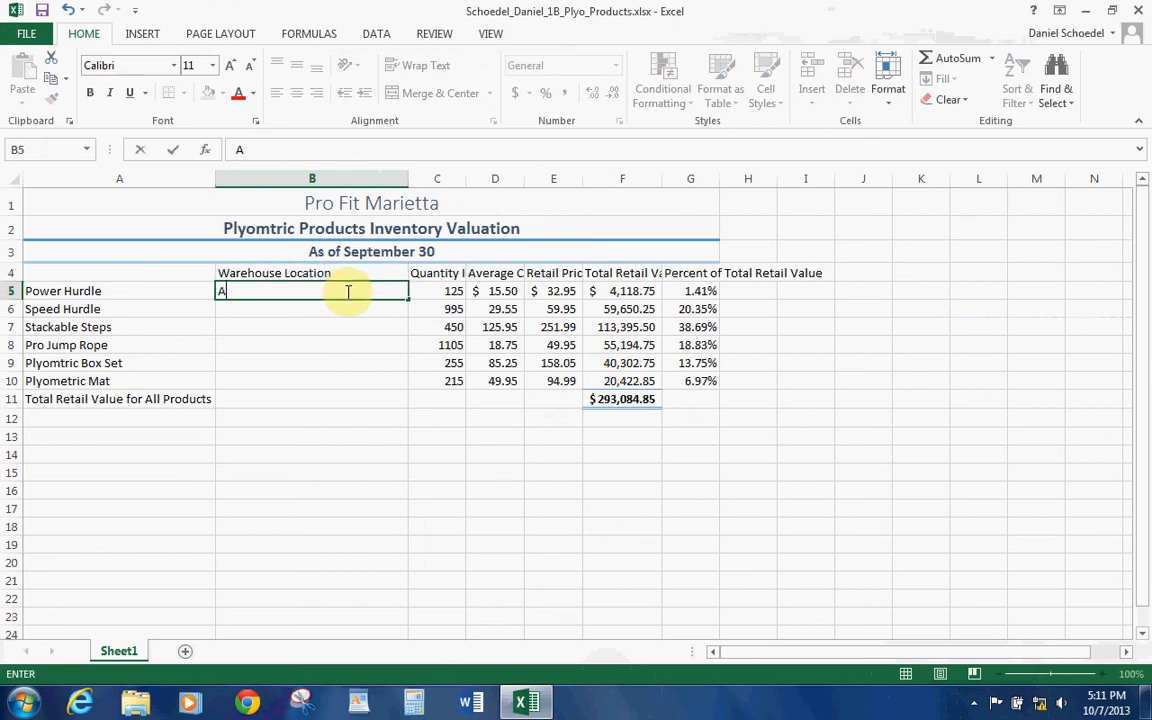
text(tlaan)
key(Return)
text(Atlanta)
key(Return)
key(Down)
key(Down)
key(Down)
text(Atlanta)
Step: Enter Marietta as the warehouse location for Stackable Steps, Pro Jump Rope and Plyomtric Box Set in B7:B9
key(Up)
key(Up)
key(Up)
text(MAr)
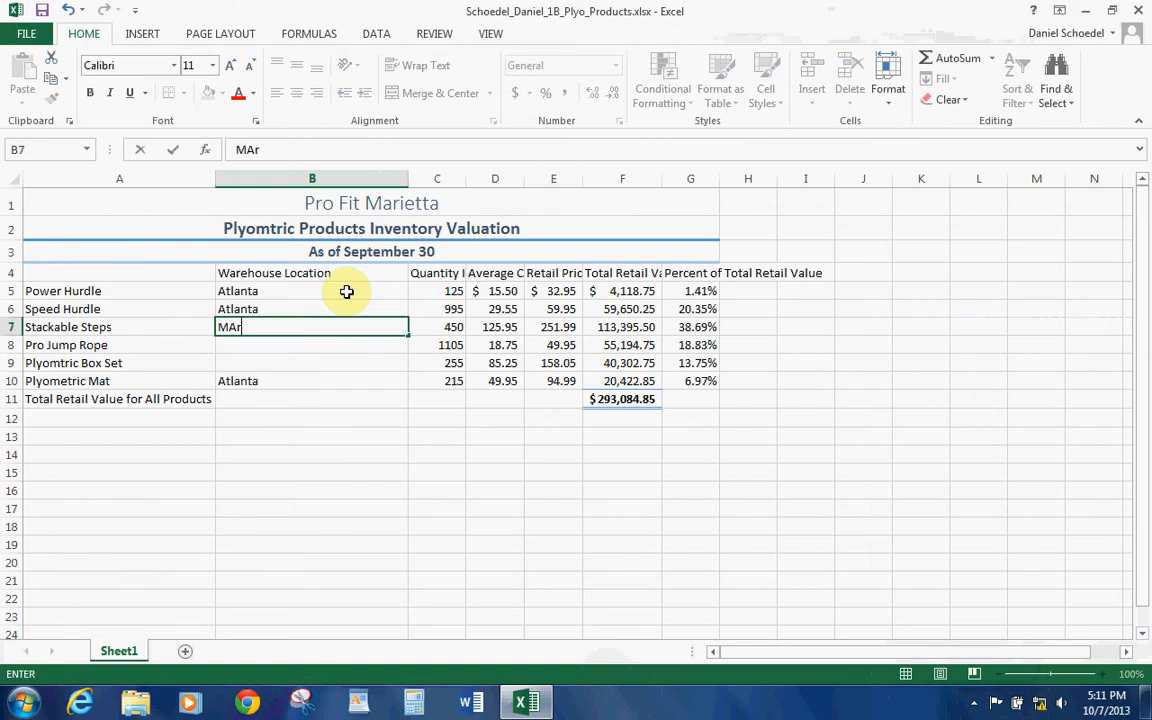
text(iet)
key(BackSpace)
key(BackSpace)
key(BackSpace)
key(BackSpace)
key(BackSpace)
text(ariettea)
key(Return)
text(m)
key(Return)
text(m)
key(Up)
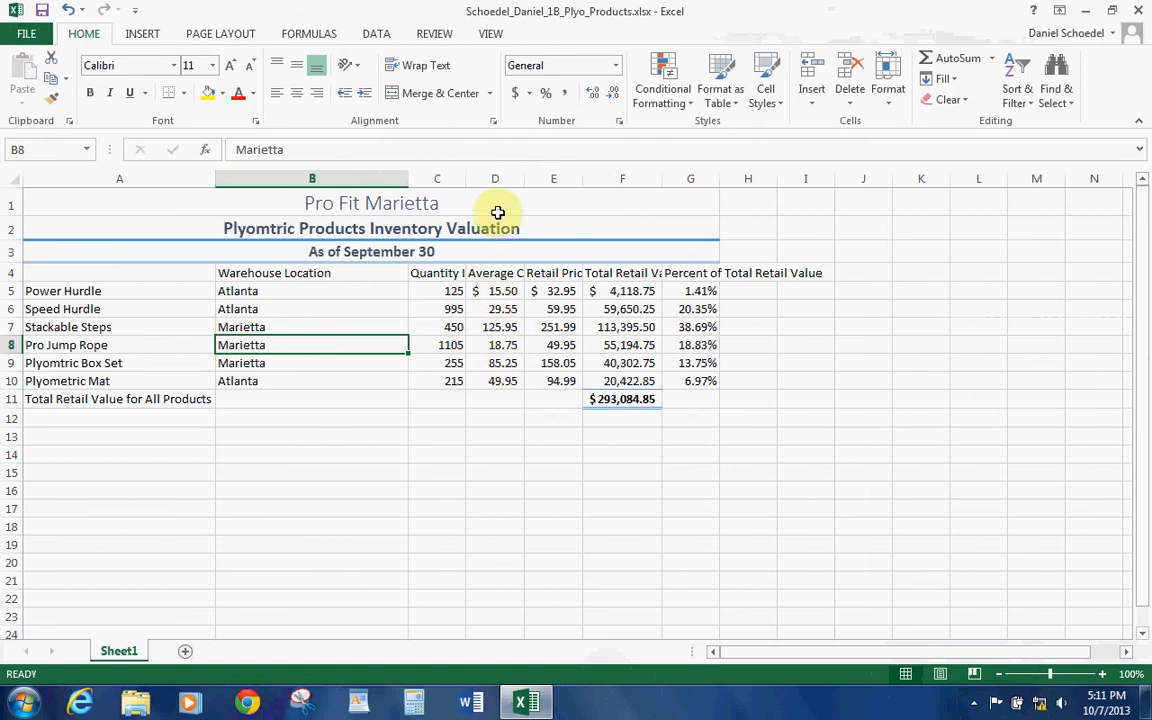
Step: Delete the Average Cost column from the worksheet
click(495, 178)
right_click(495, 180)
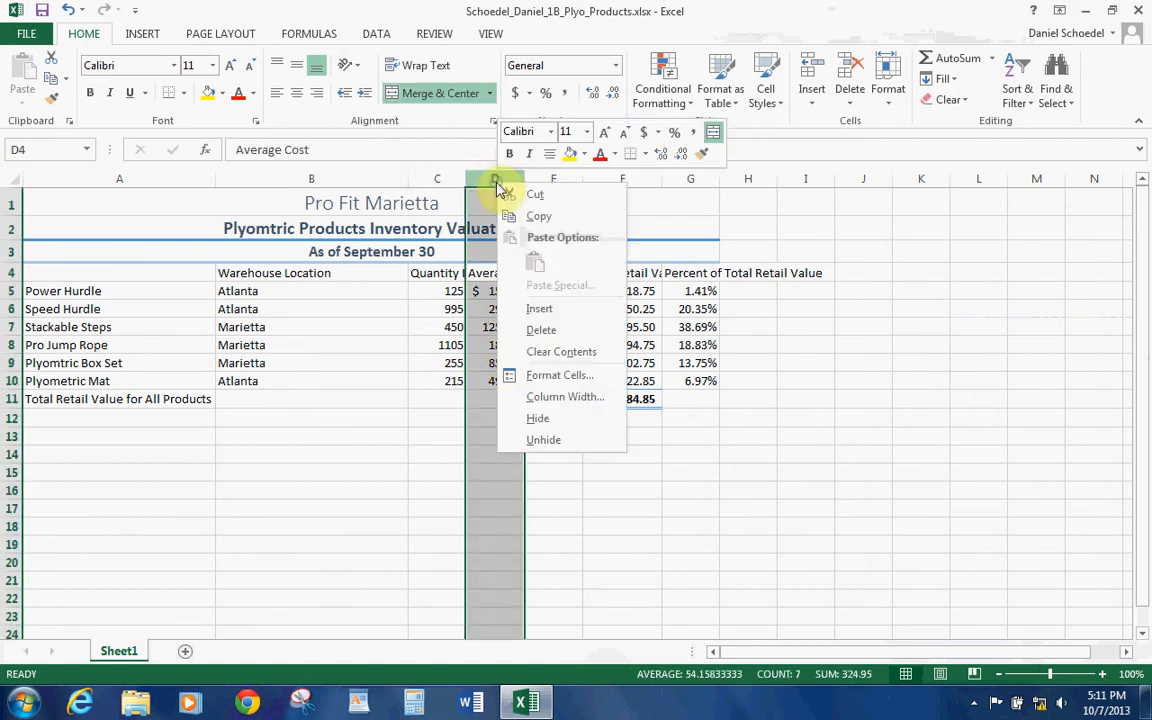
click(545, 329)
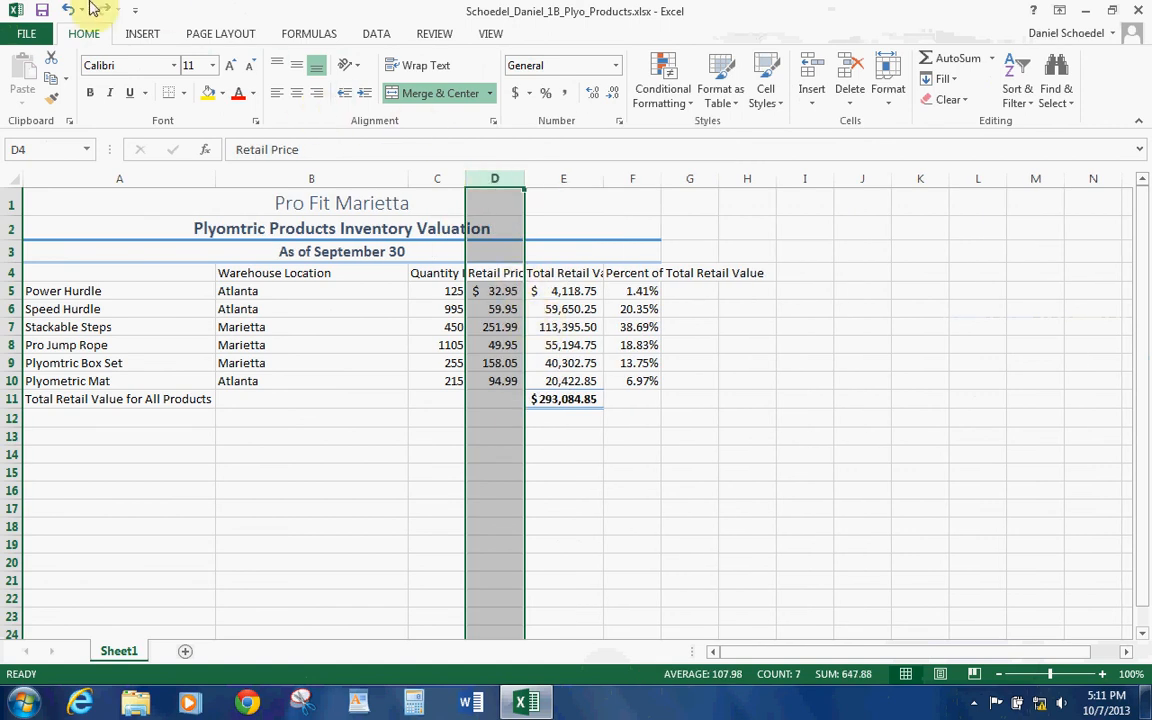
Step: Save the workbook and narrow column B so that columns B through F all share the same width
click(48, 13)
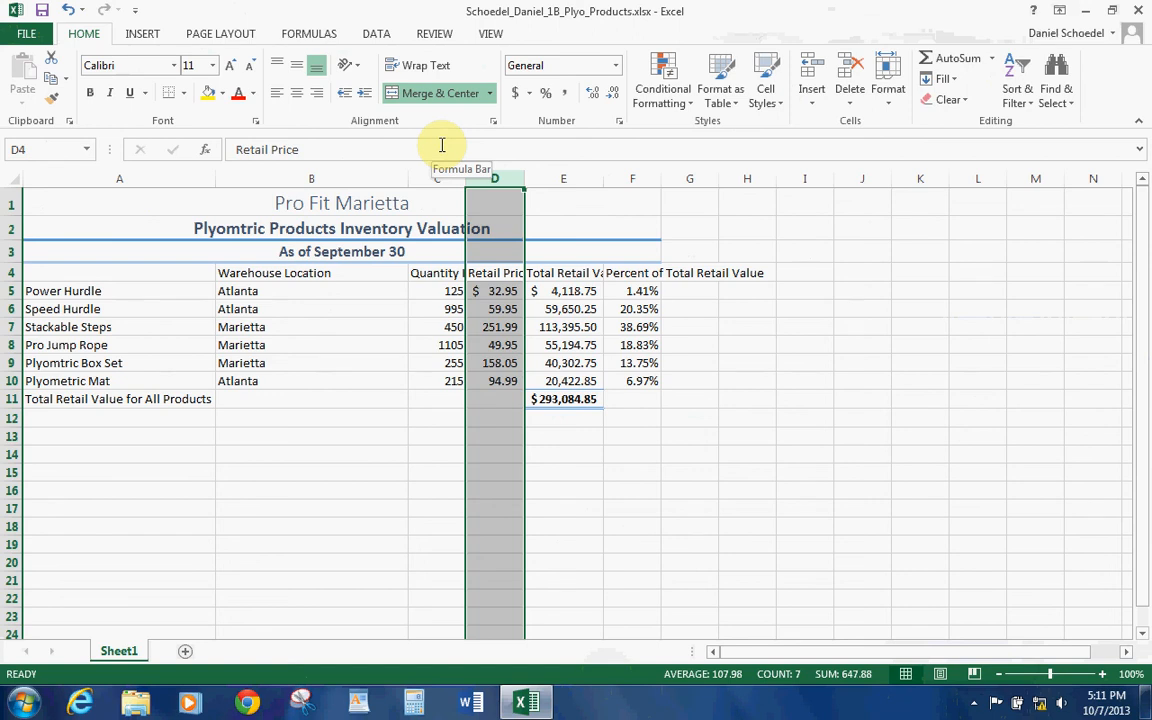
click(292, 182)
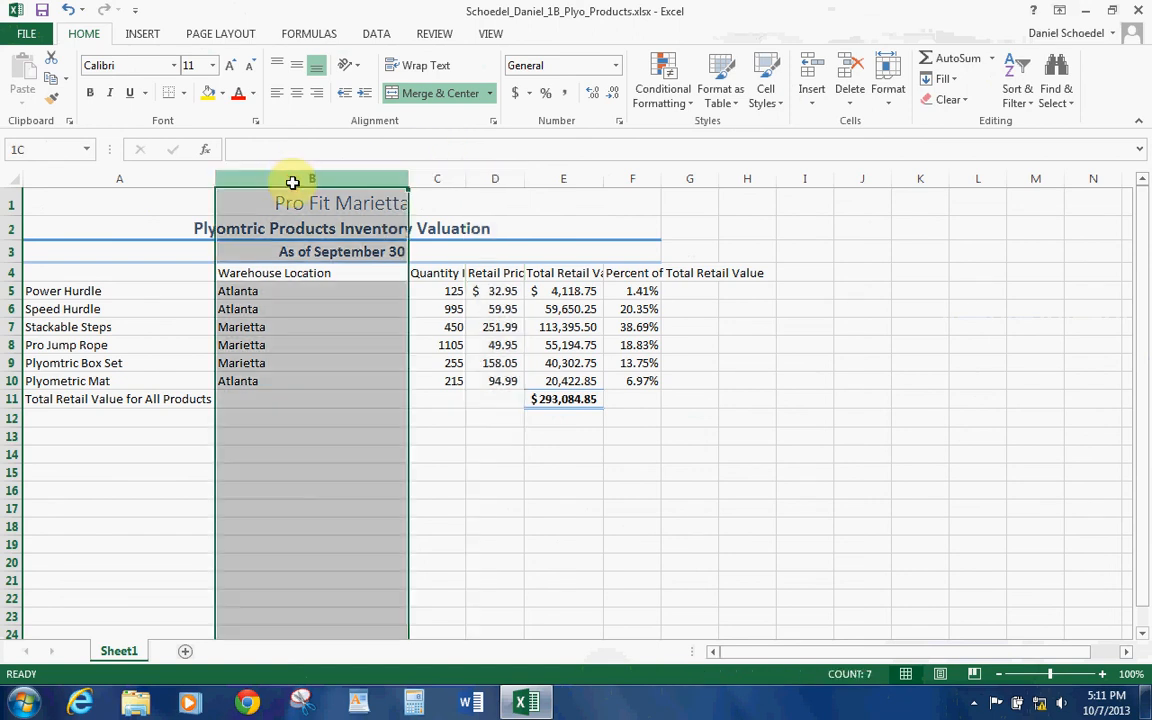
drag(295, 183, 617, 177)
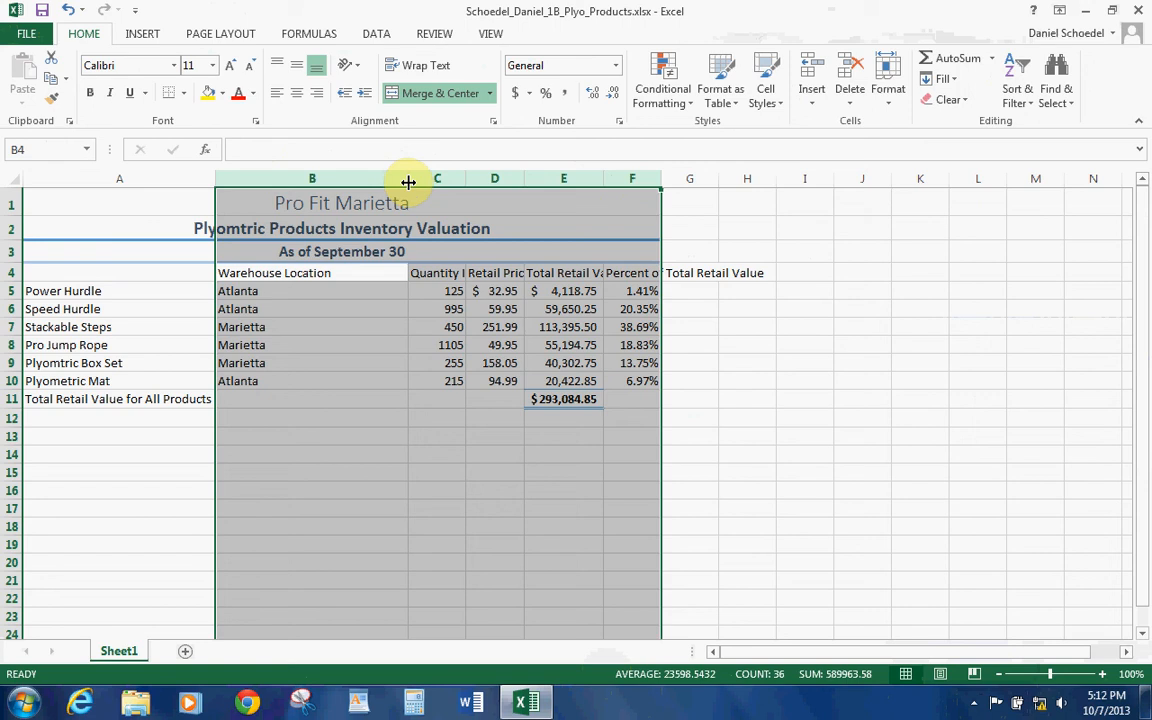
drag(408, 182, 304, 179)
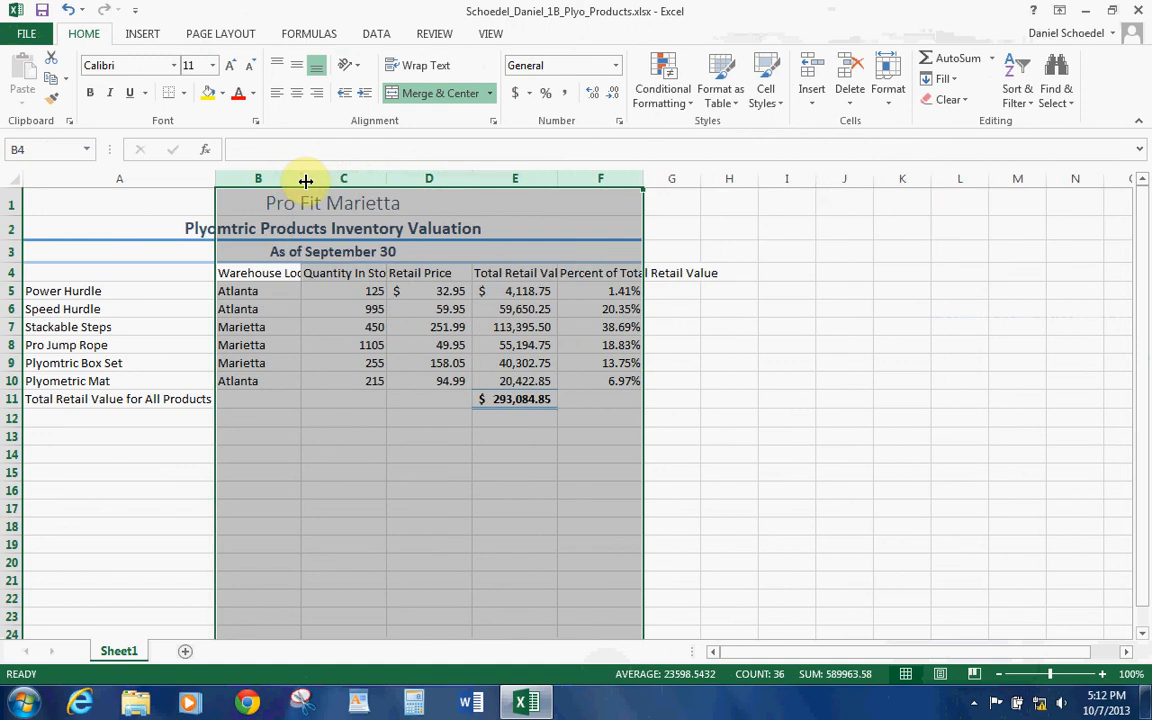
drag(390, 183, 386, 182)
drag(468, 180, 469, 180)
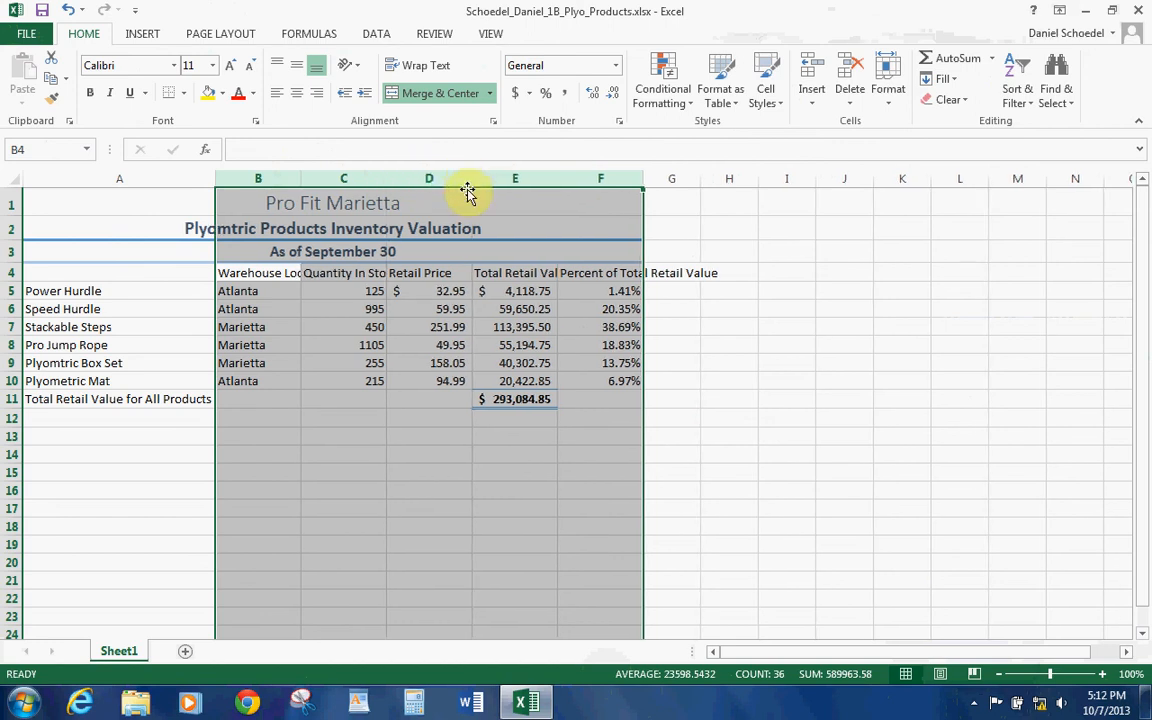
Step: Format the column headings in B4:F4 with wrapped text, horizontal centering, middle alignment and the Heading 4 cell style
click(358, 271)
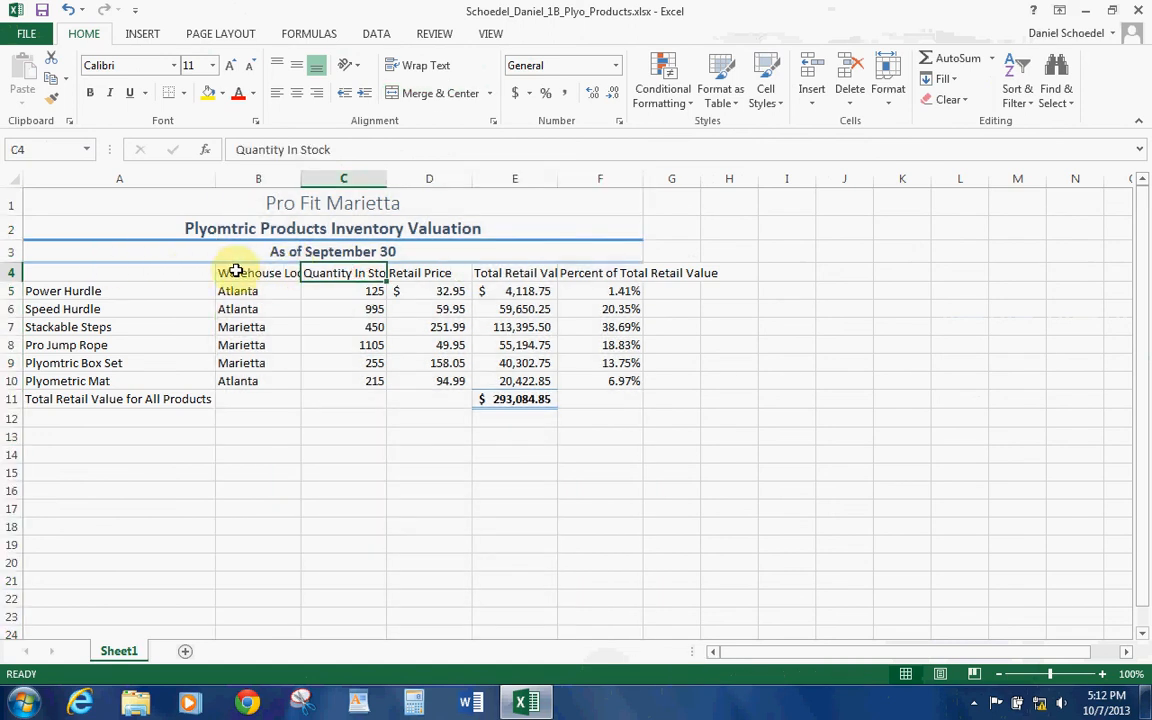
drag(234, 274, 594, 273)
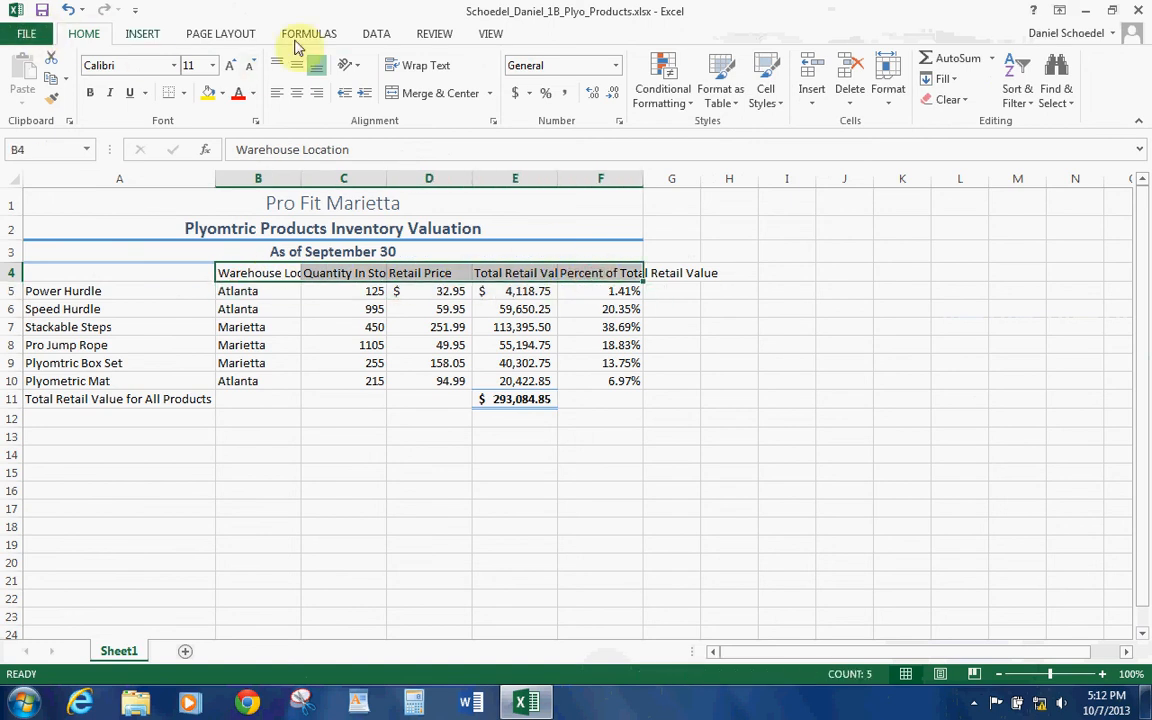
click(424, 70)
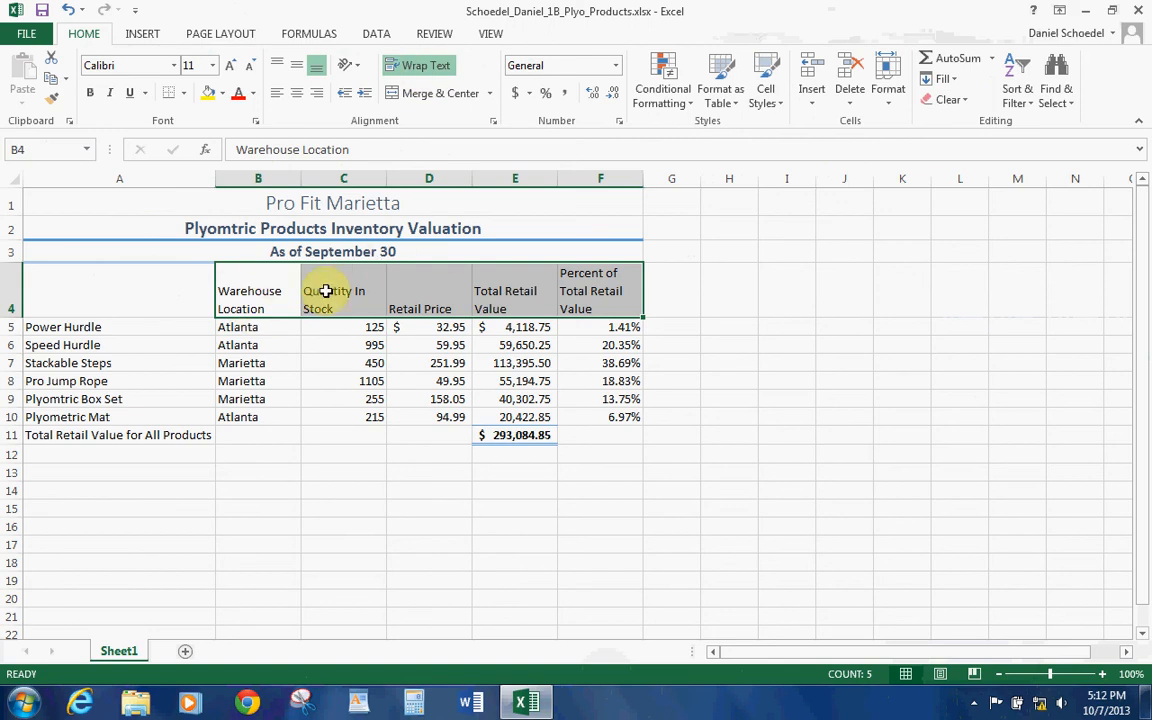
click(299, 95)
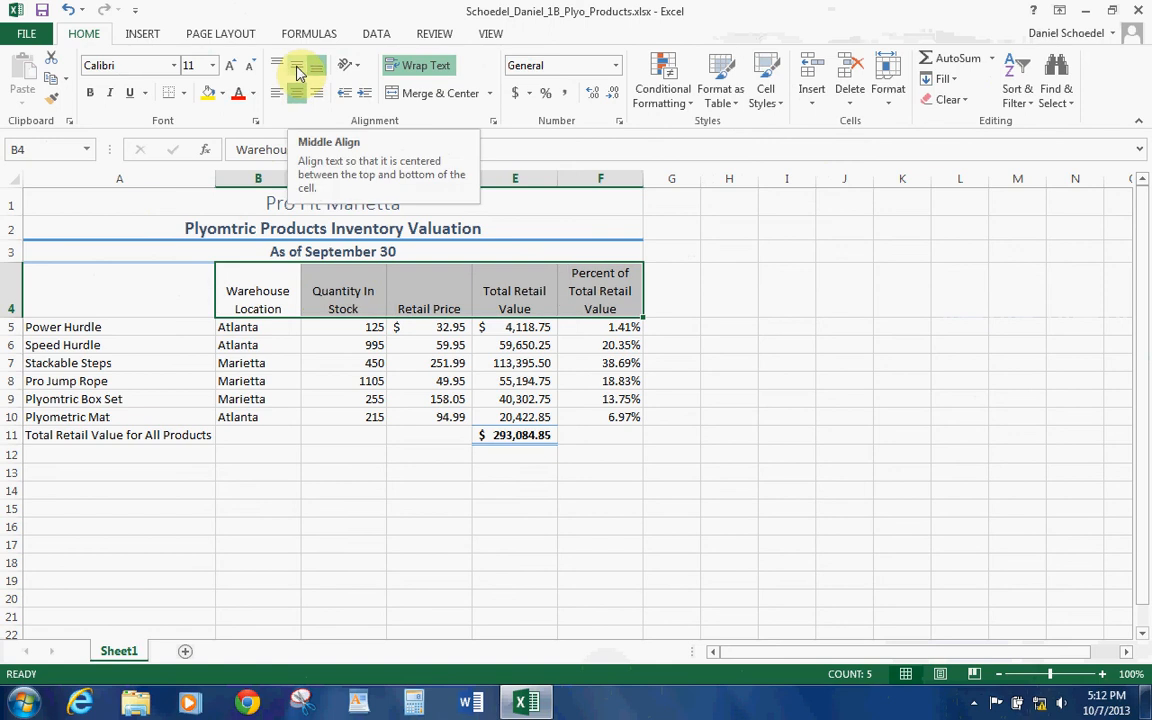
click(297, 70)
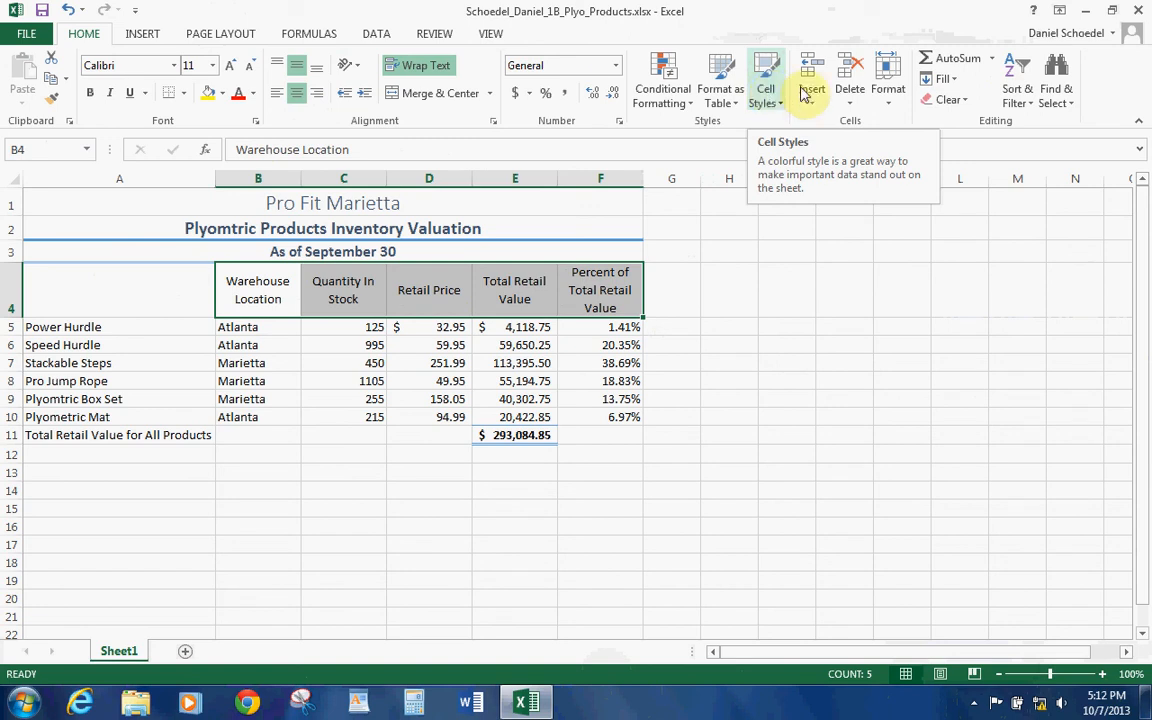
click(768, 95)
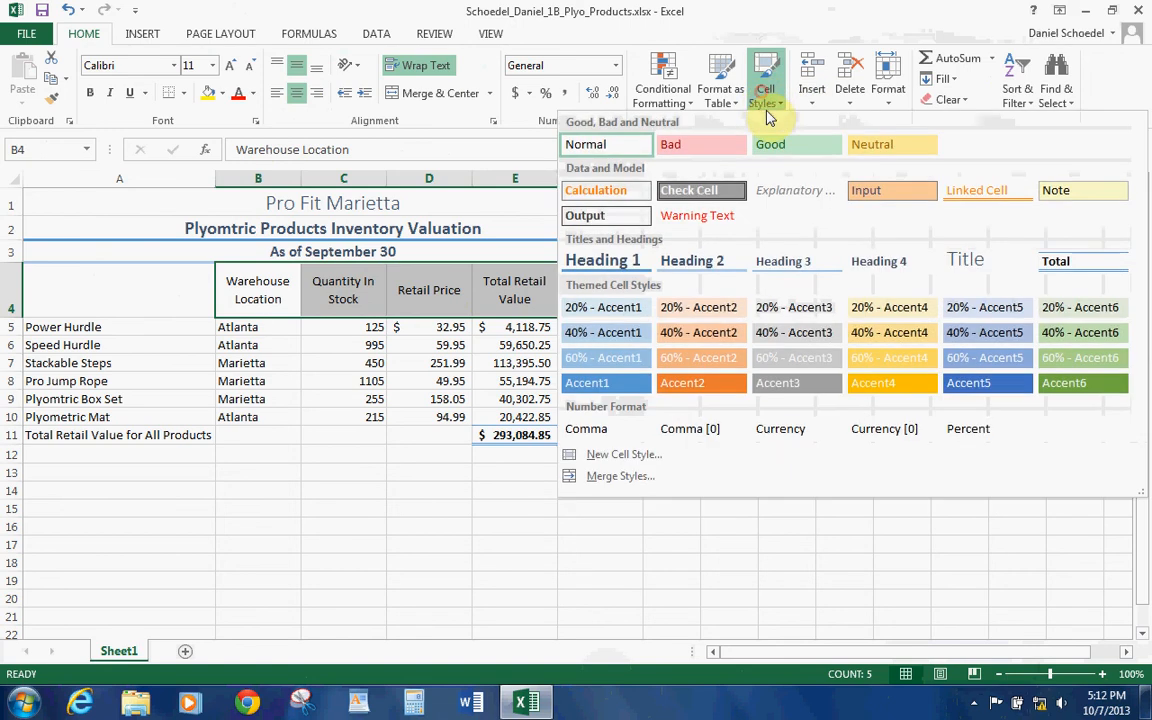
click(873, 262)
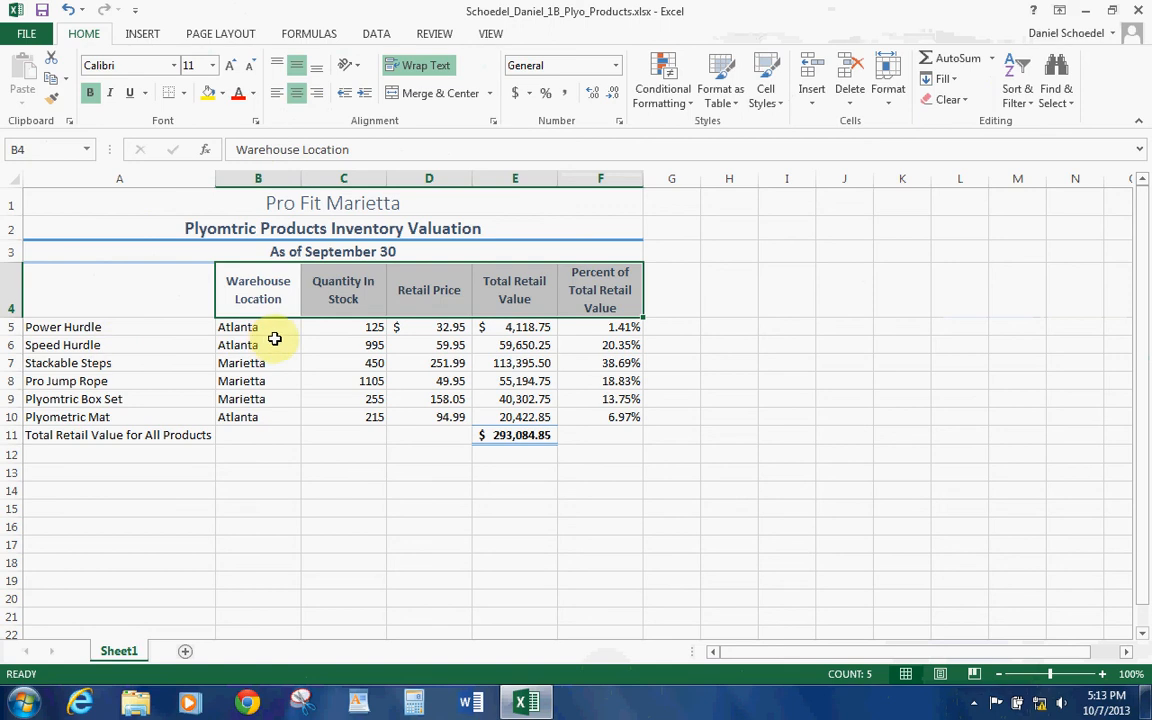
Step: Center the warehouse locations in B5:B10 and apply the 40% - Accent1 cell style to the total label in A11
drag(254, 329, 253, 418)
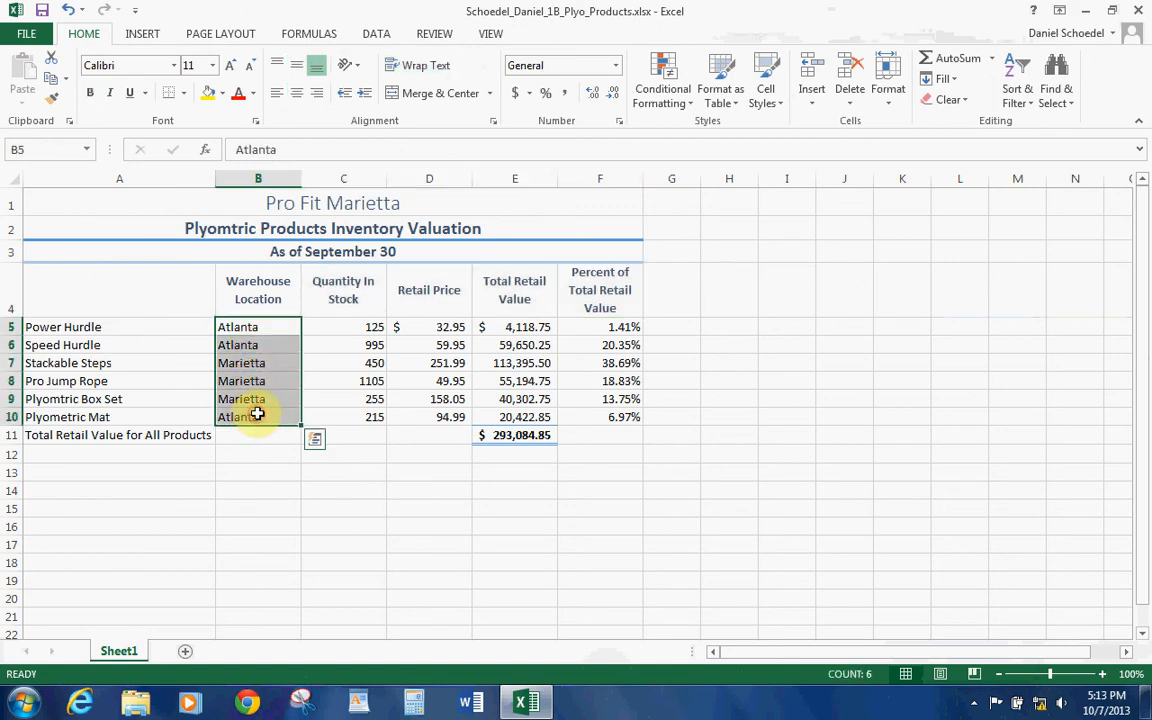
click(300, 94)
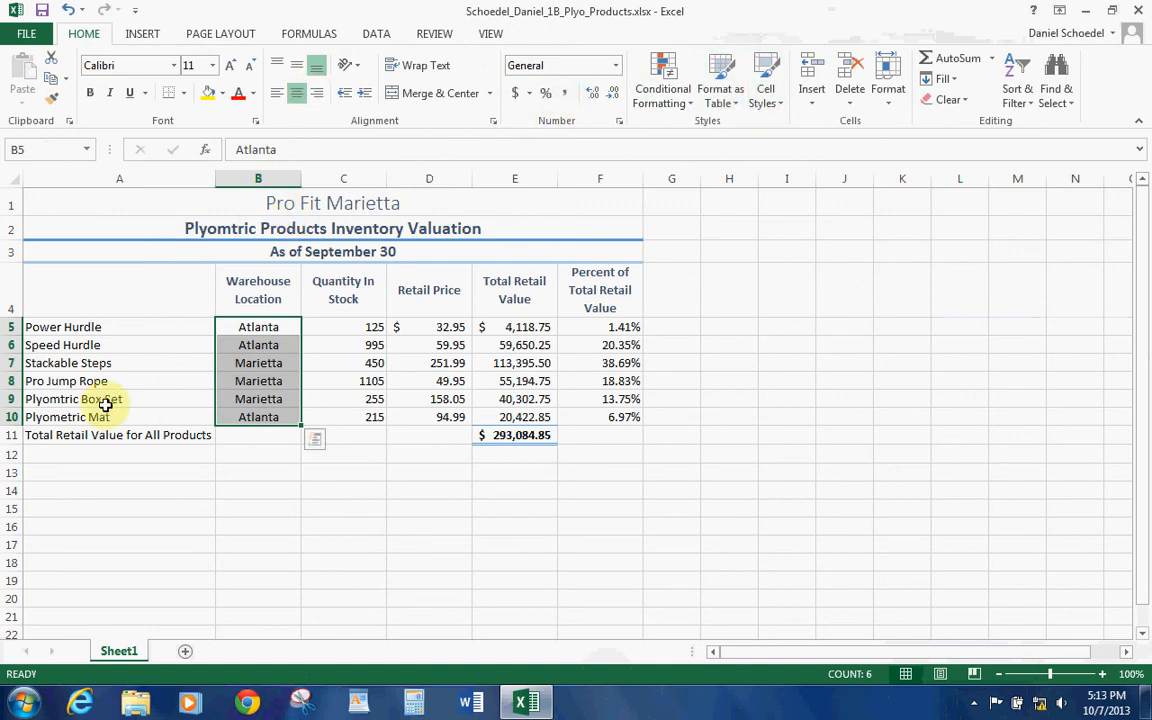
click(90, 435)
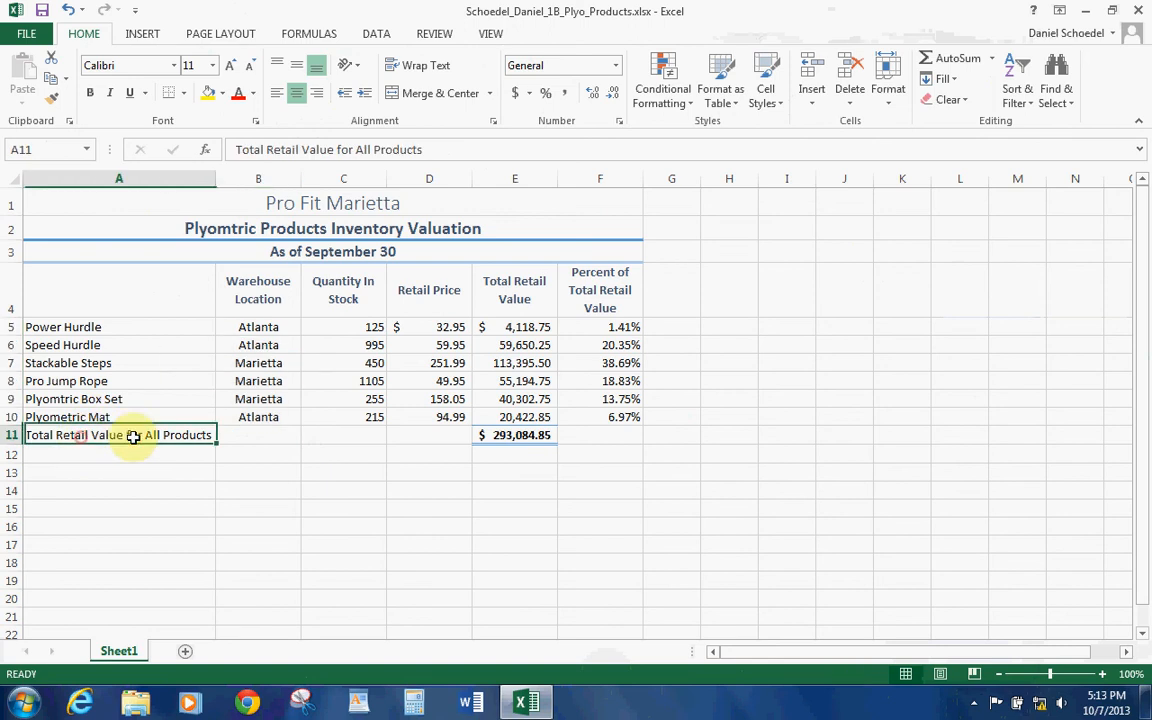
click(766, 95)
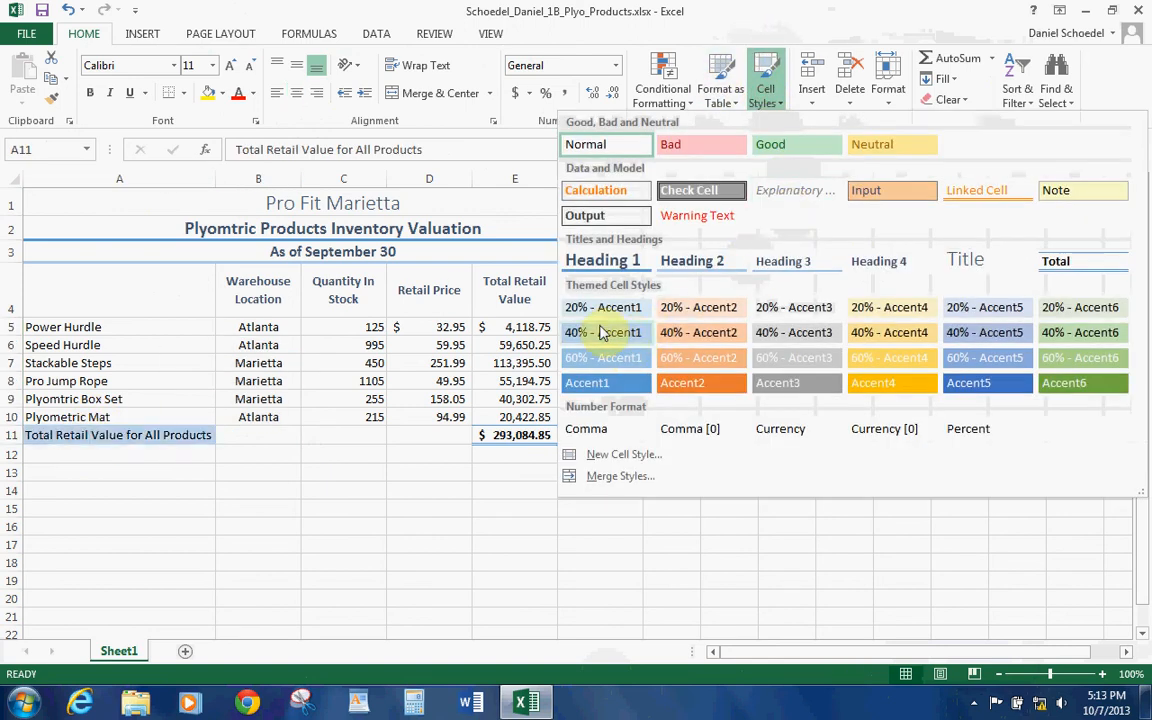
click(603, 332)
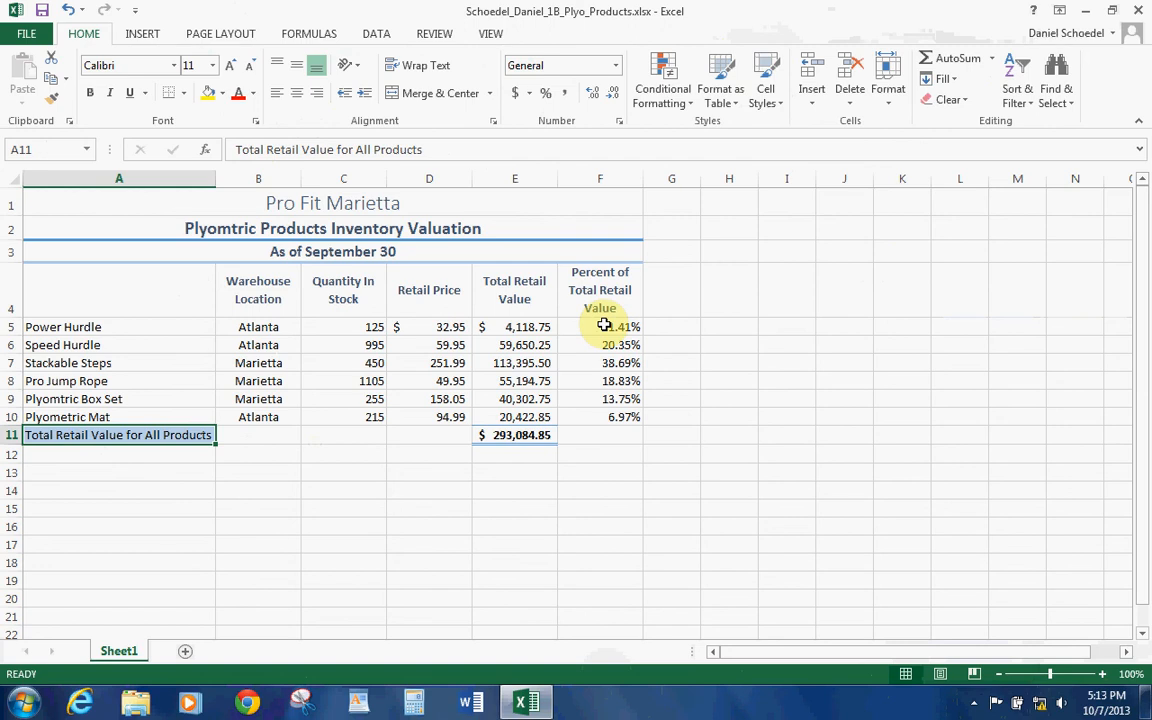
click(677, 514)
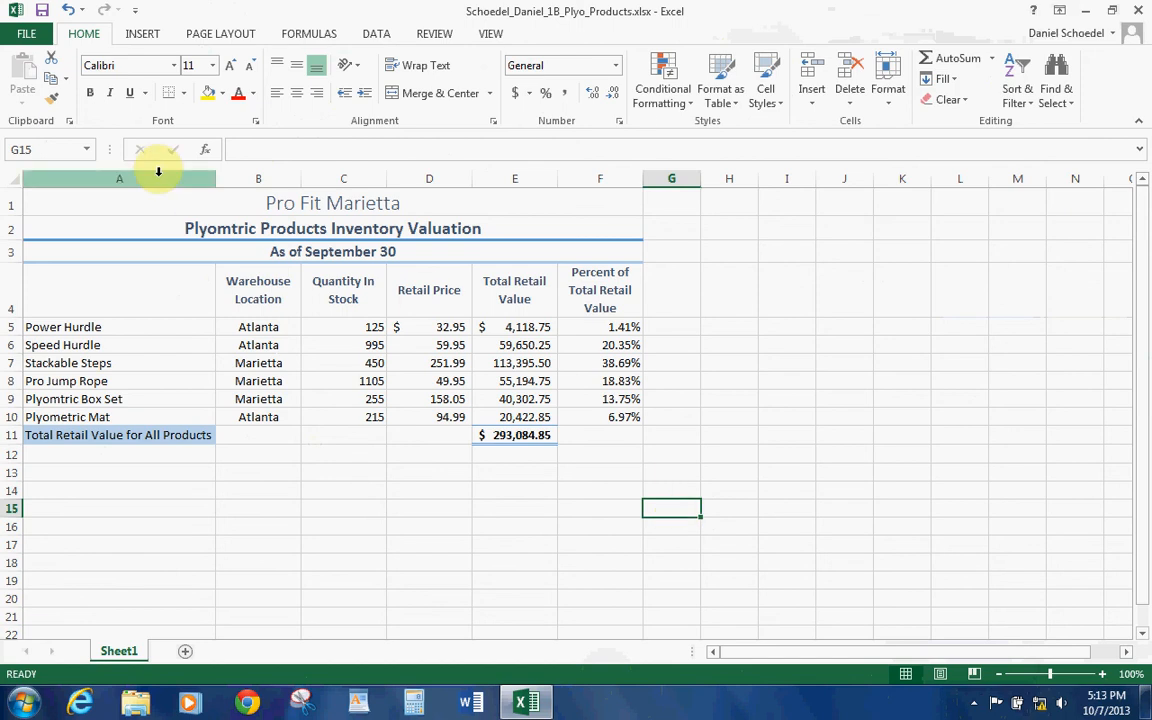
Step: Set the worksheet to be centered horizontally on the page in the custom margin settings
click(224, 33)
click(145, 95)
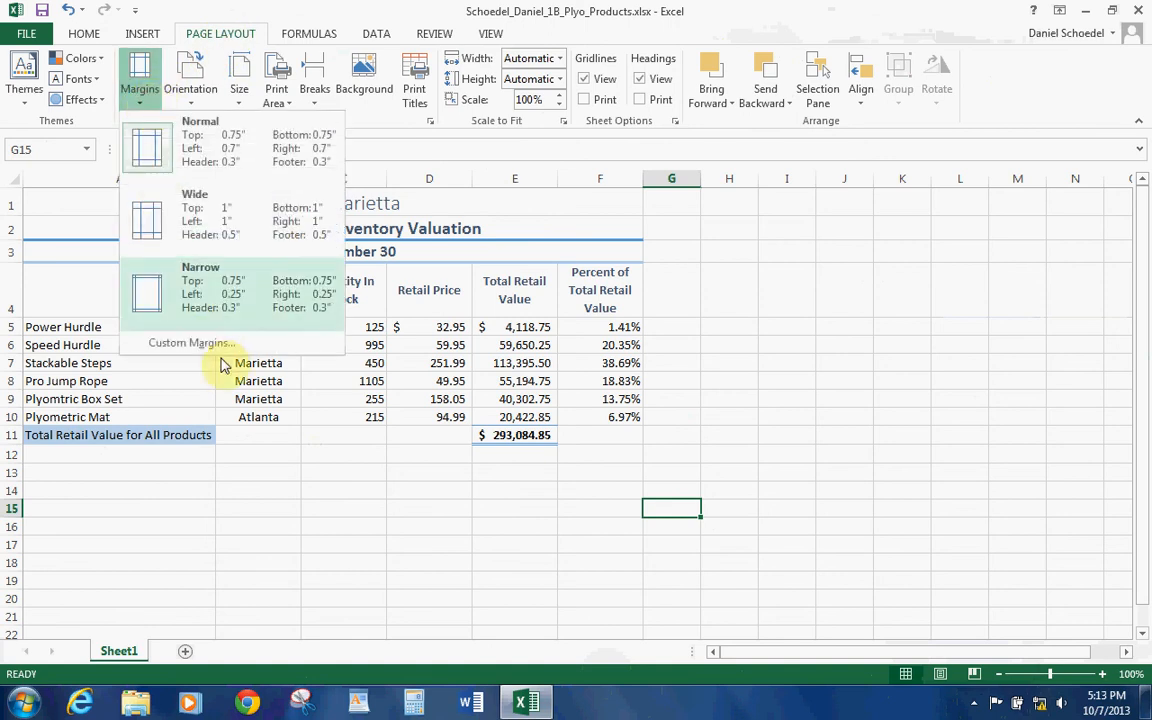
click(221, 350)
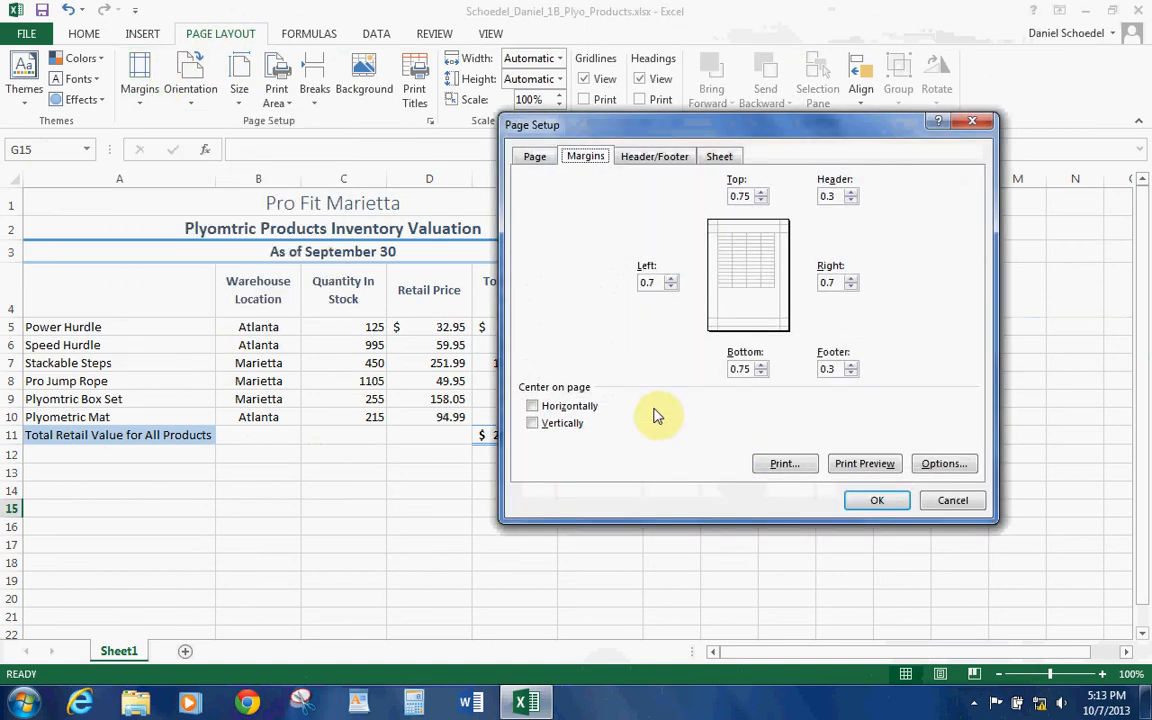
click(533, 407)
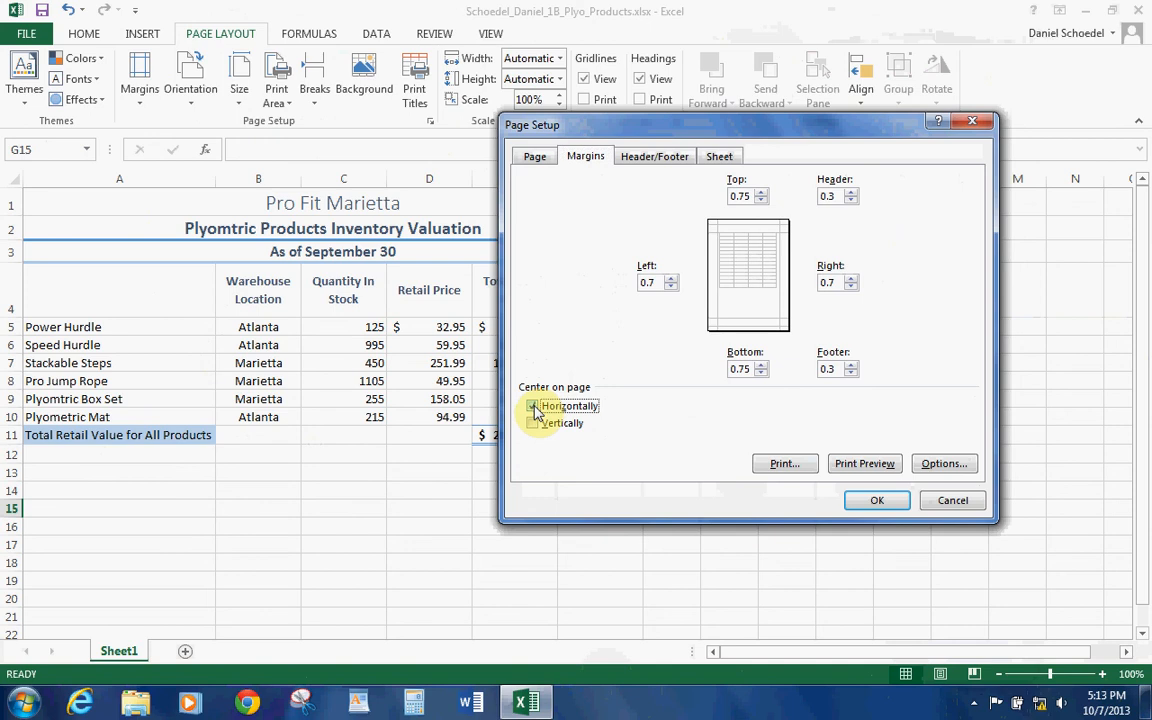
Step: Create a custom footer with the file name in its left section and apply the page setup
click(656, 158)
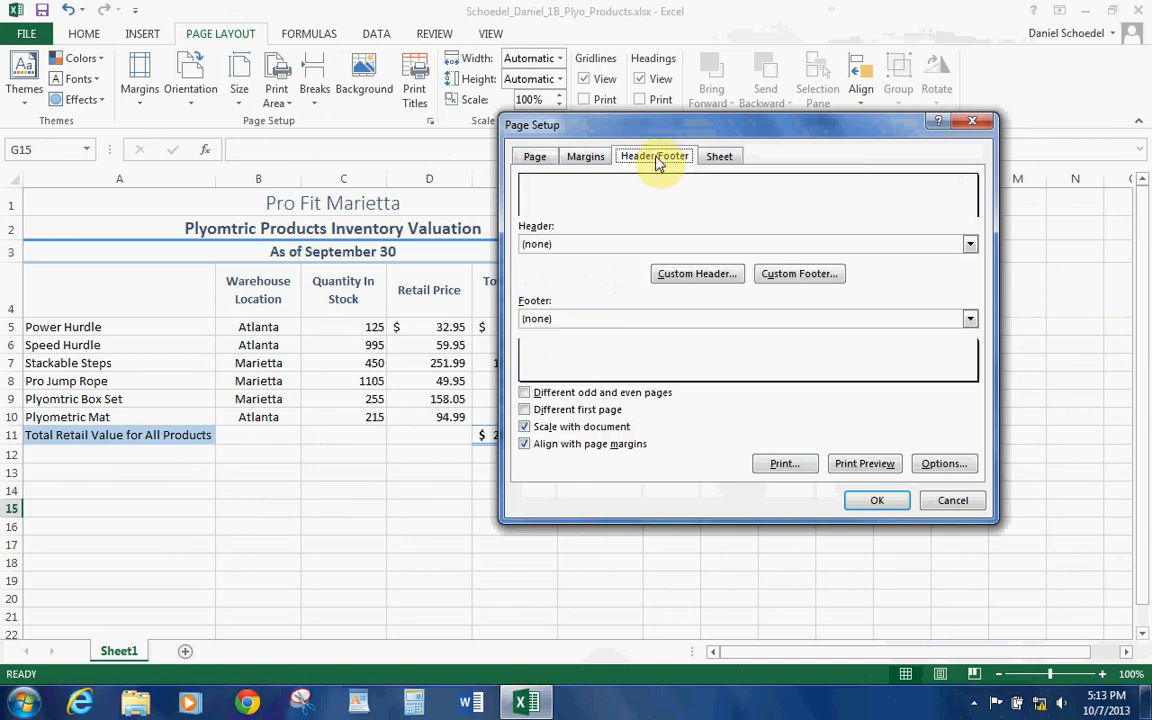
click(797, 273)
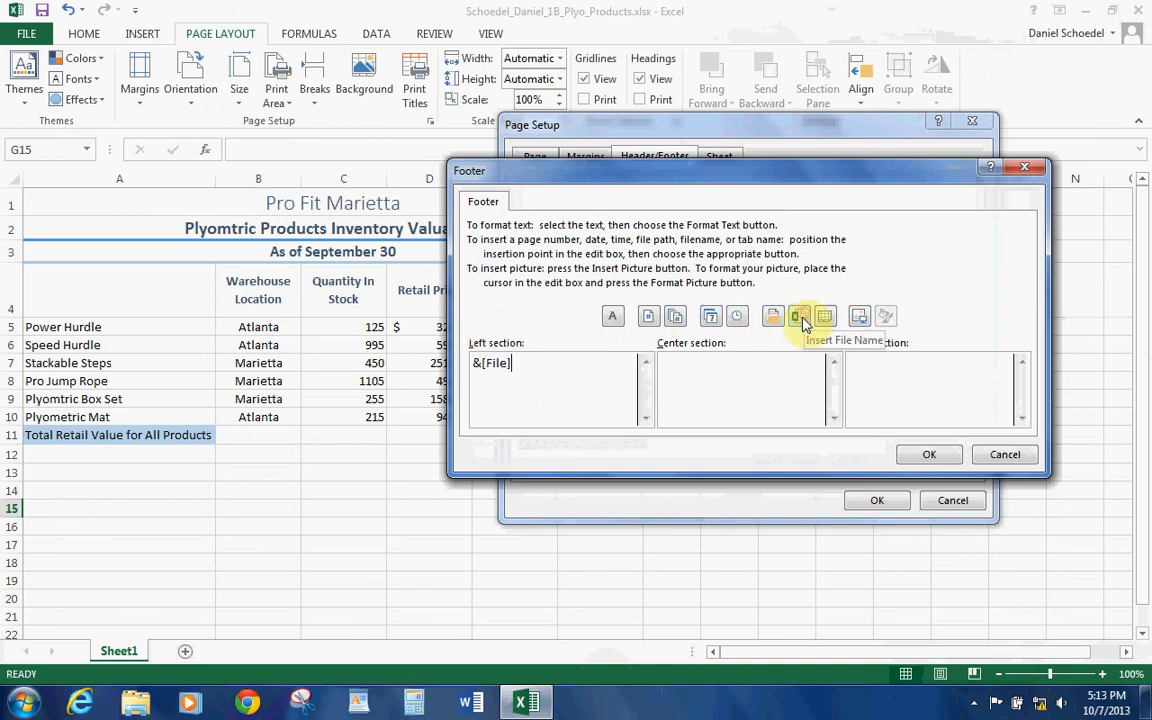
click(944, 456)
click(872, 505)
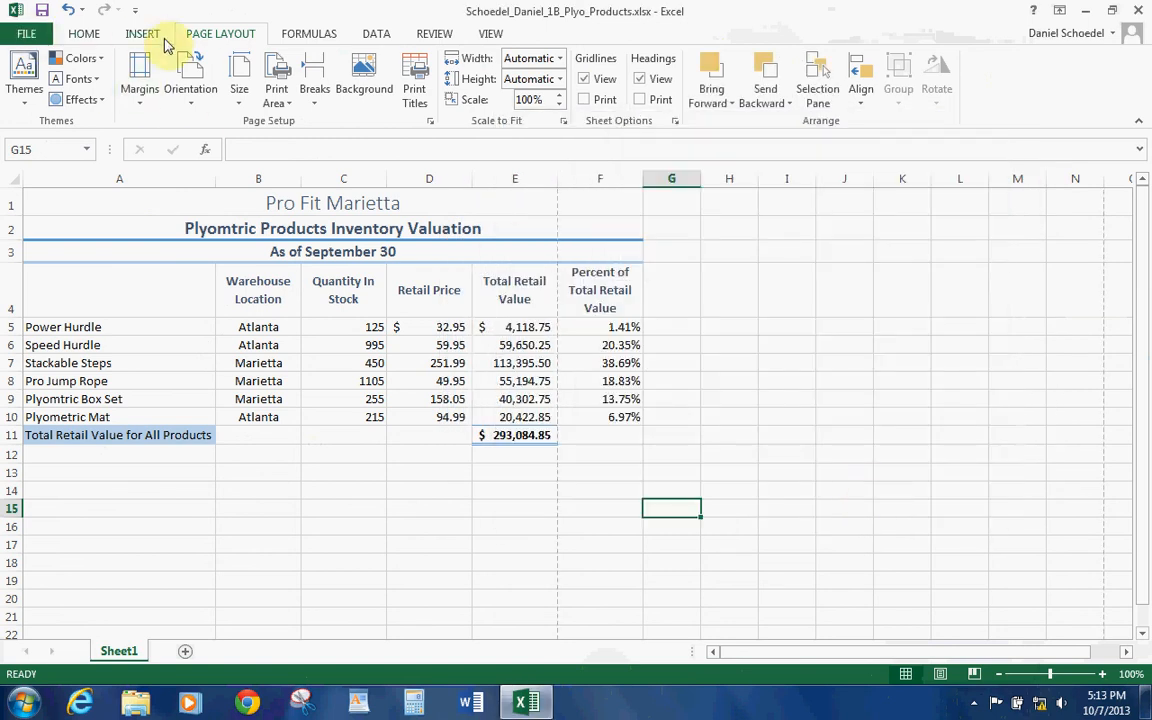
Step: Change the page orientation to landscape and recheck the horizontal centering in the custom margin settings
click(192, 100)
click(214, 175)
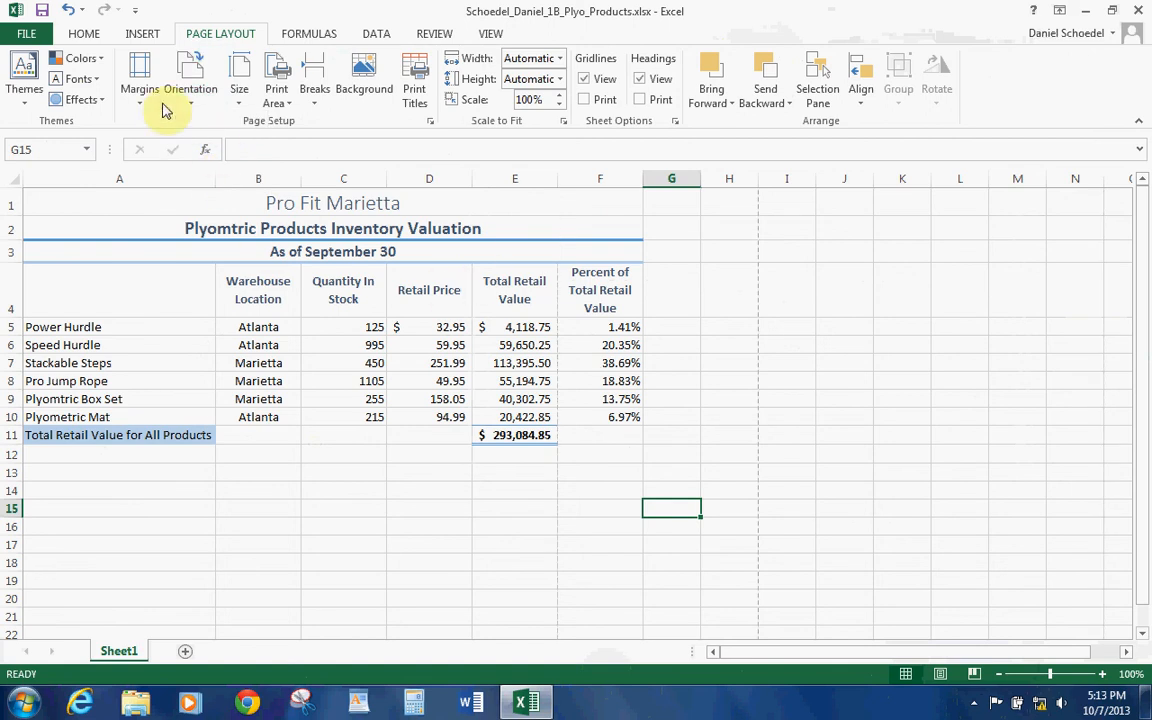
click(140, 80)
click(190, 342)
click(545, 405)
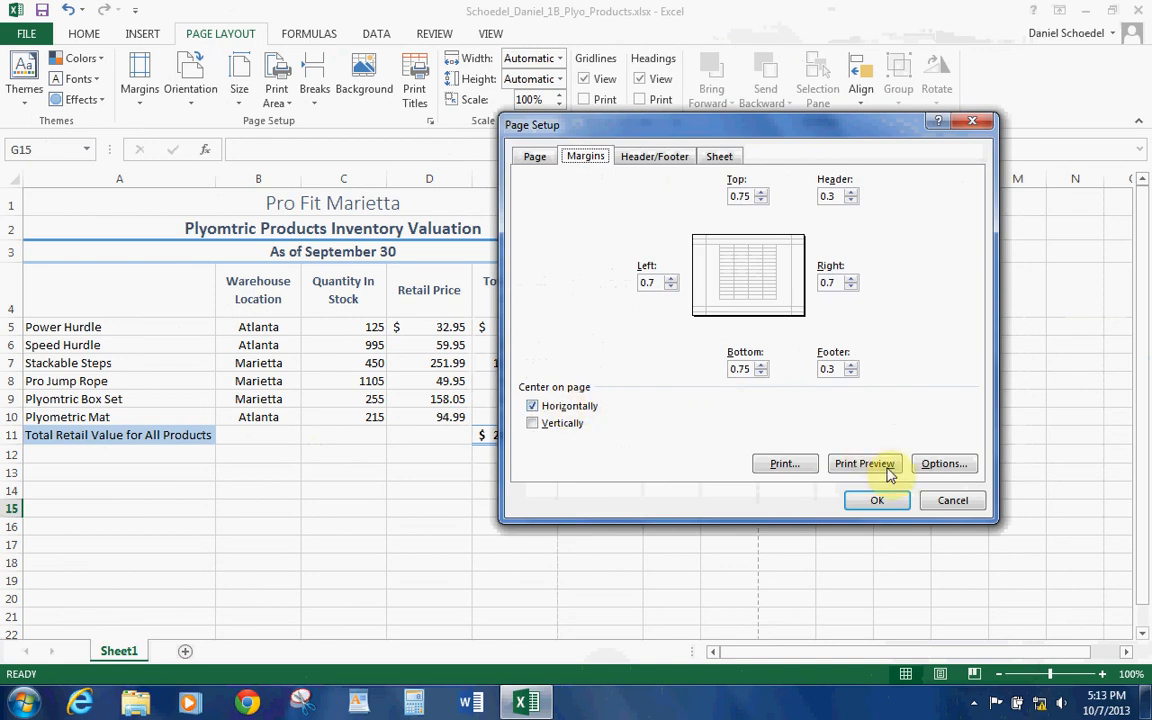
click(876, 500)
Step: Show all document properties, enter the tags "plyo products, inventory" and return to the worksheet
click(26, 36)
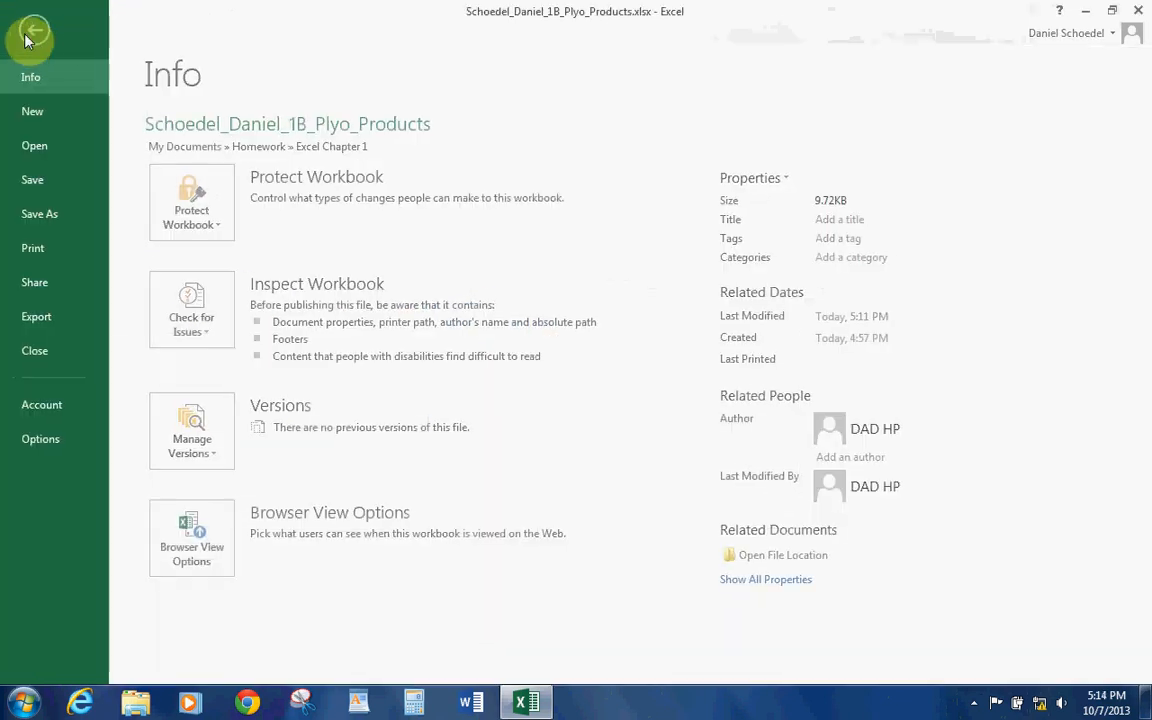
click(767, 581)
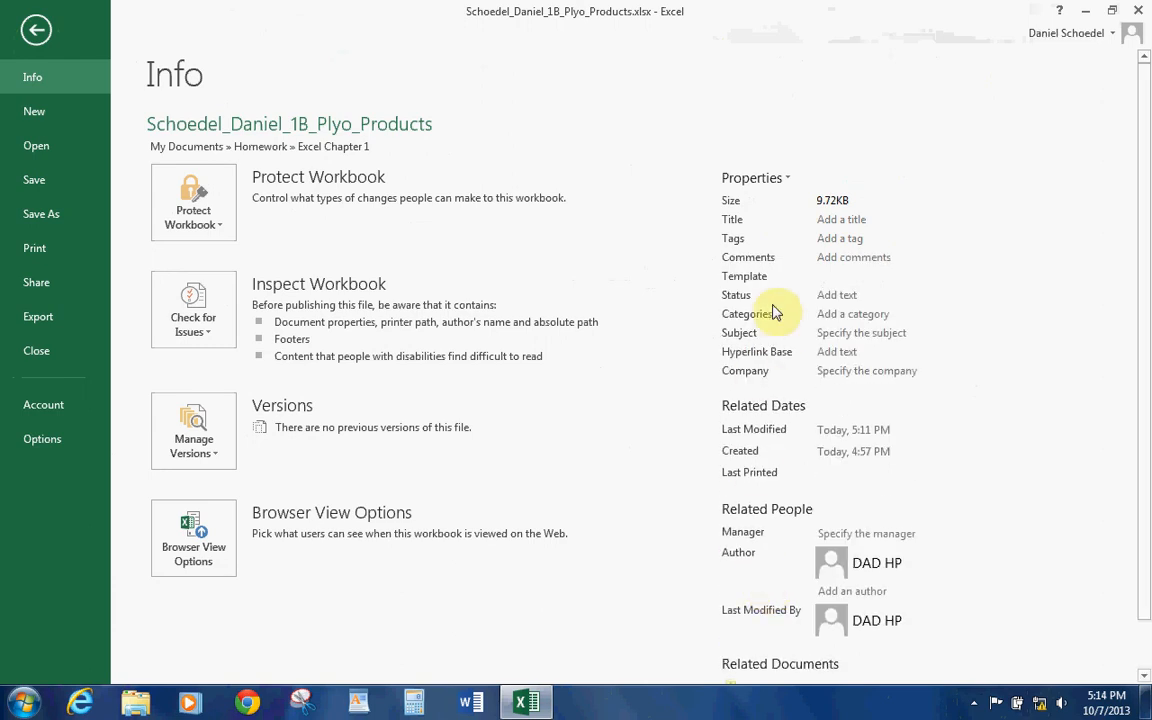
click(827, 240)
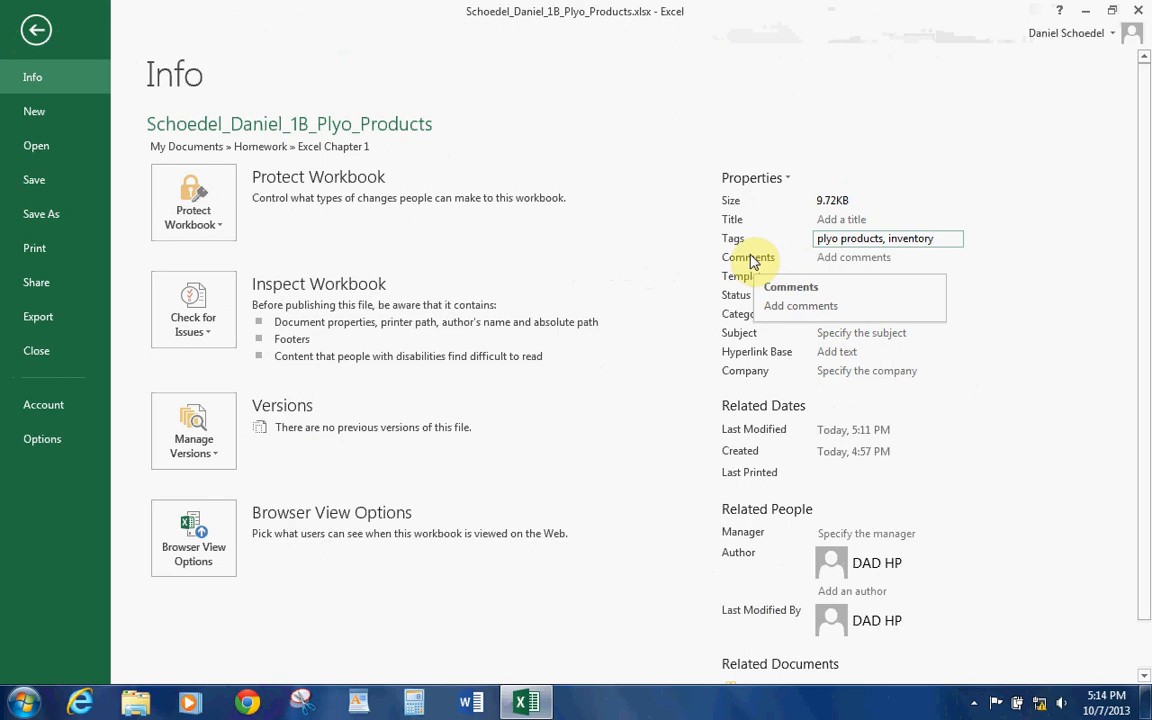
click(37, 29)
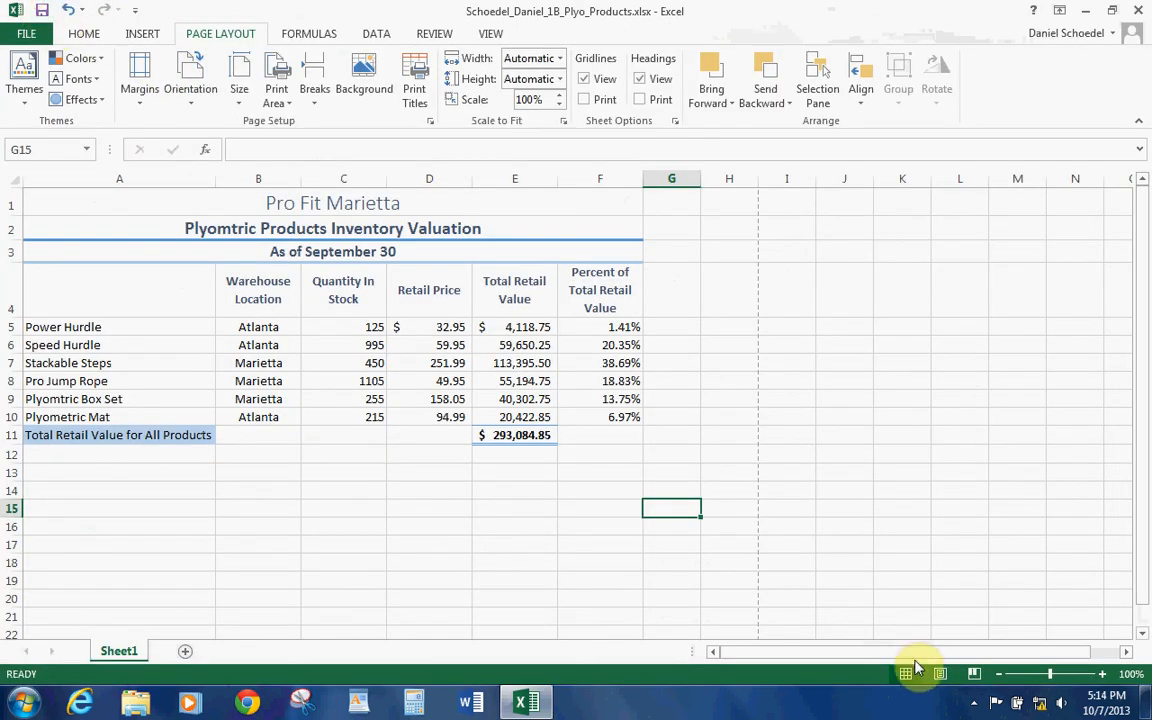
click(973, 702)
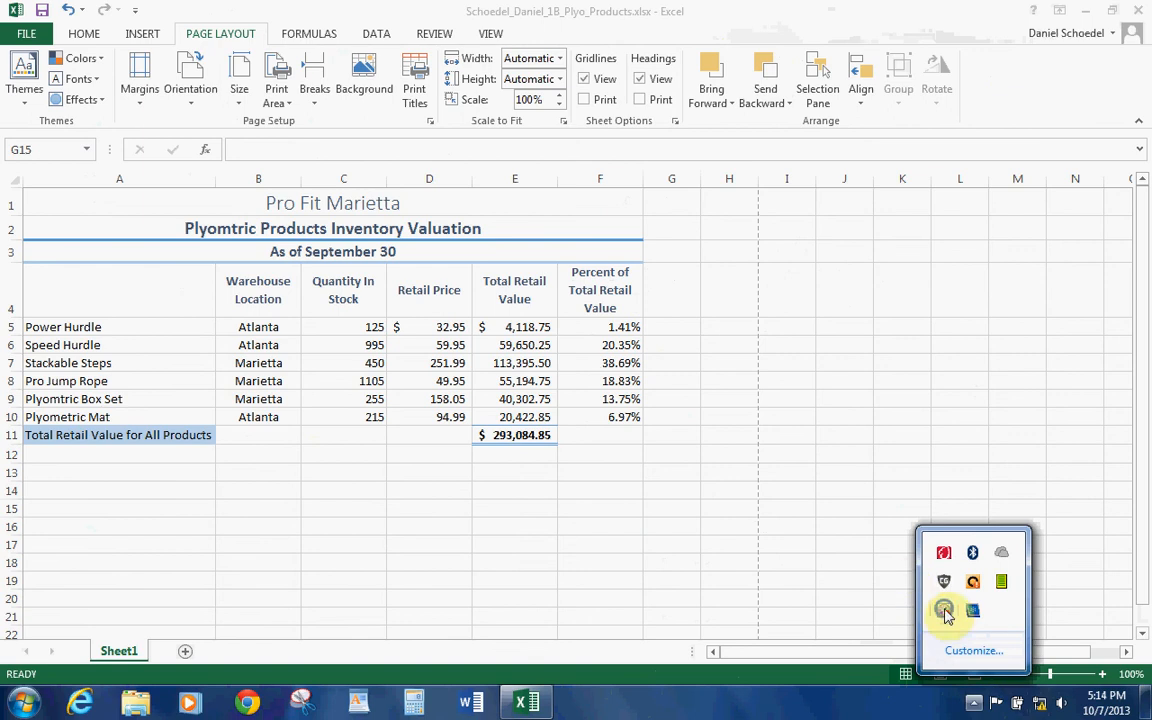